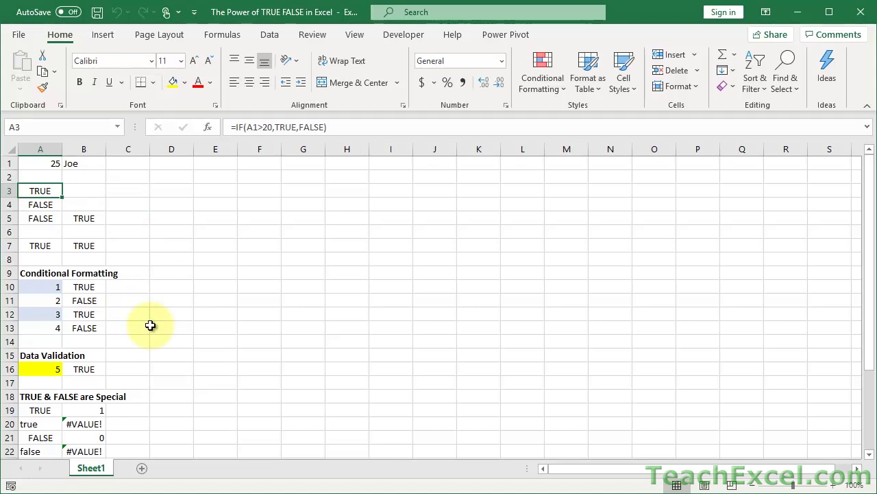
scroll(150, 325, down, 5)
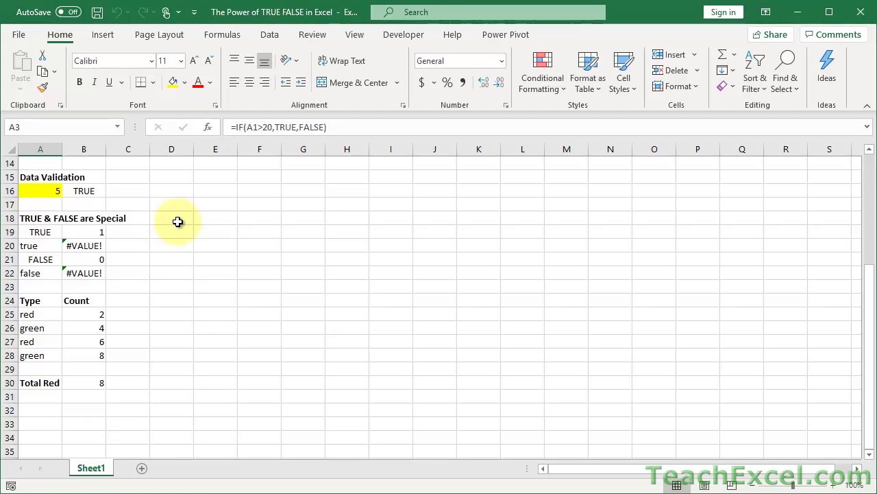
scroll(177, 222, down, 1)
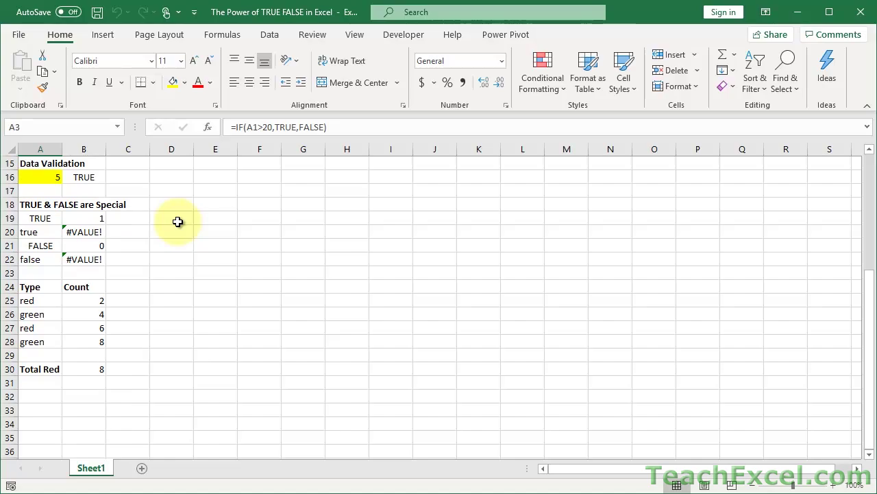
scroll(177, 221, up, 4)
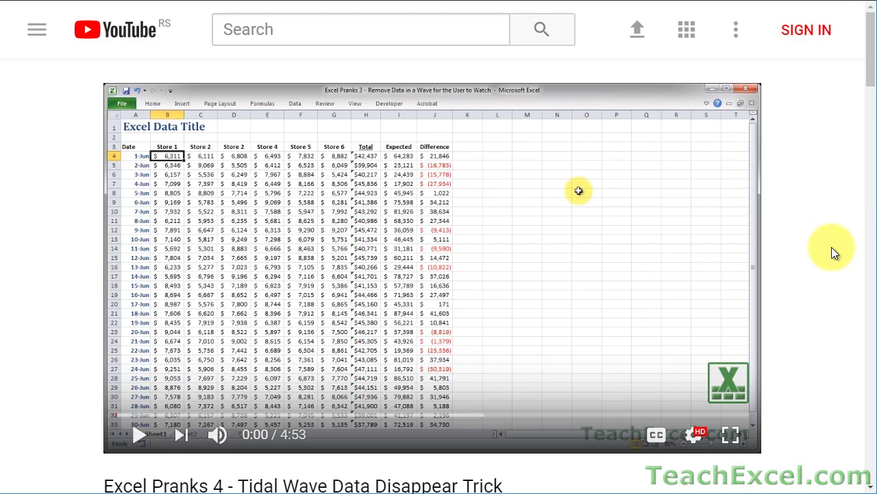
Step: On YouTube, open the Excel file link in the description of the "Excel Pranks 4 - Tidal Wave Data Disappear Trick" video
scroll(831, 252, down, 5)
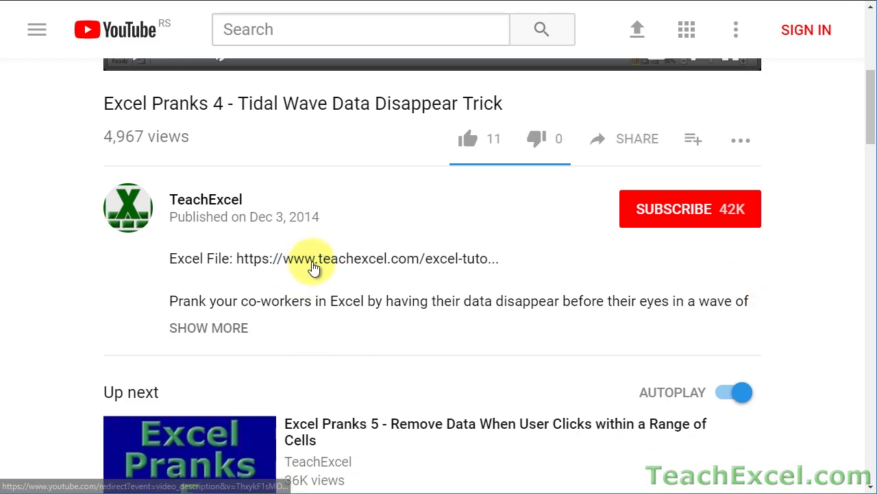
click(313, 268)
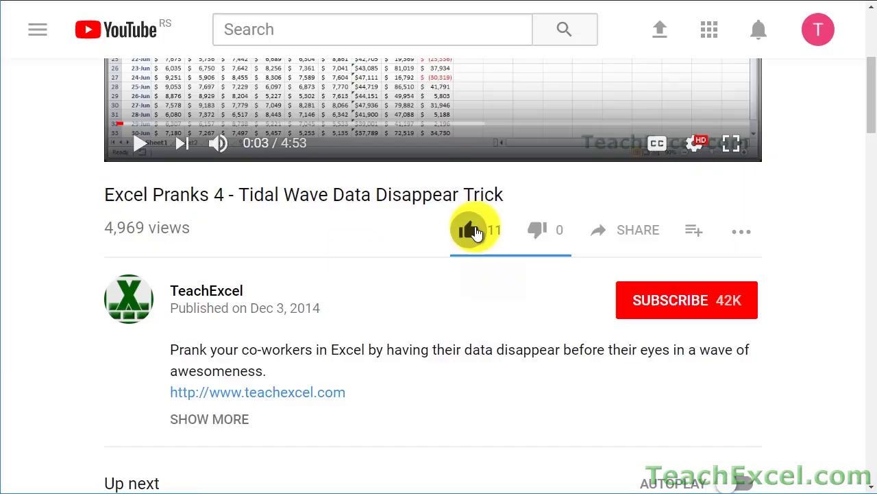
Step: Like the Excel Pranks 4 video and subscribe to the TeachExcel channel with notifications
click(473, 231)
click(641, 297)
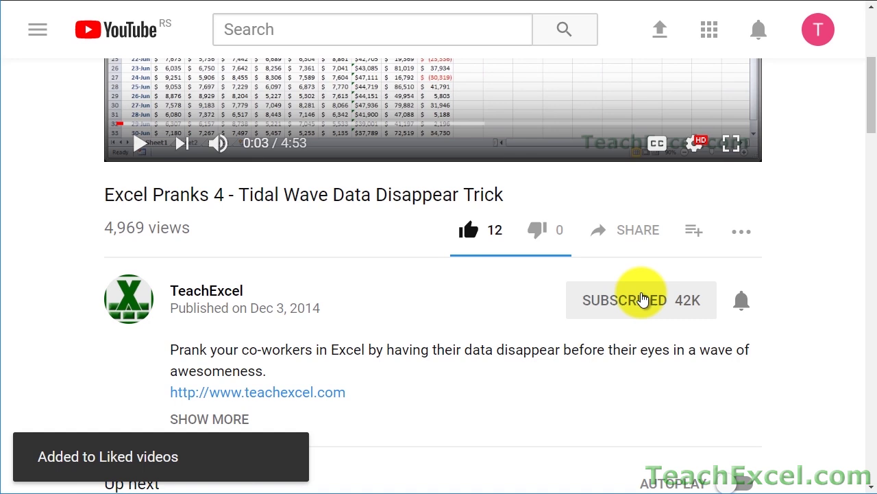
click(744, 305)
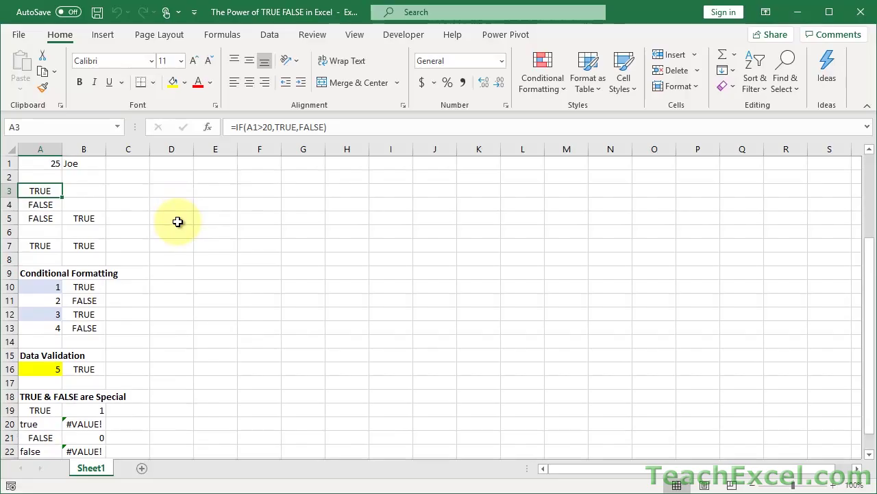
Step: Switch to Excel and examine the inputs in A1 and B1 and each argument of the IF formula in A3
scroll(358, 276, up, 8)
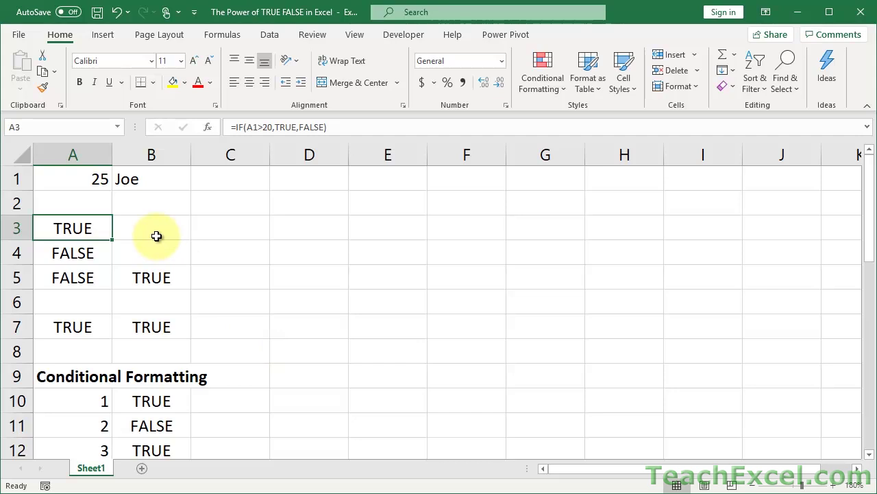
click(68, 184)
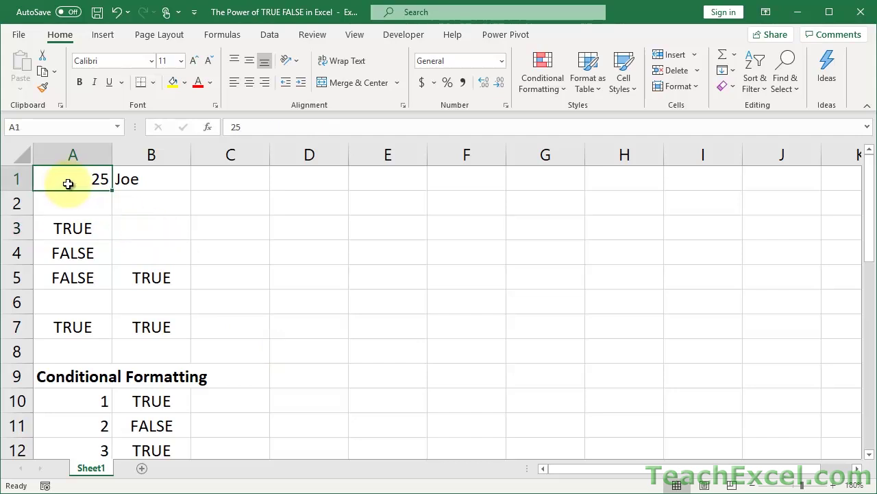
click(156, 179)
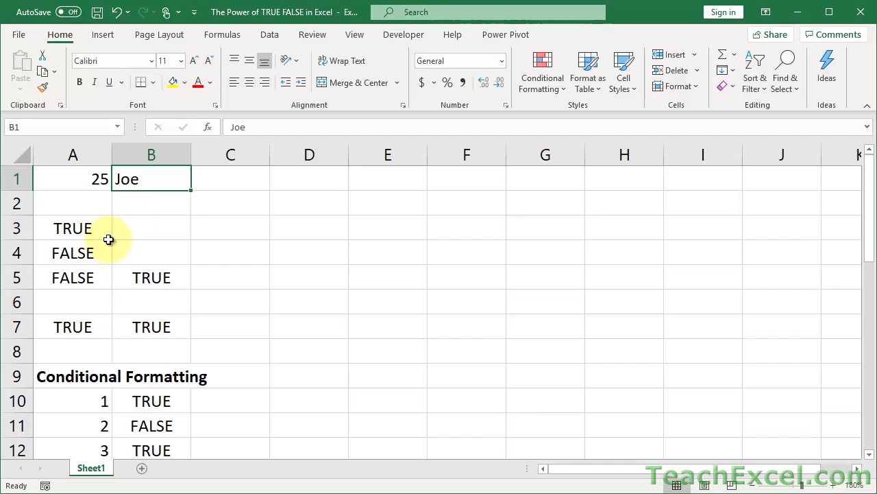
click(69, 230)
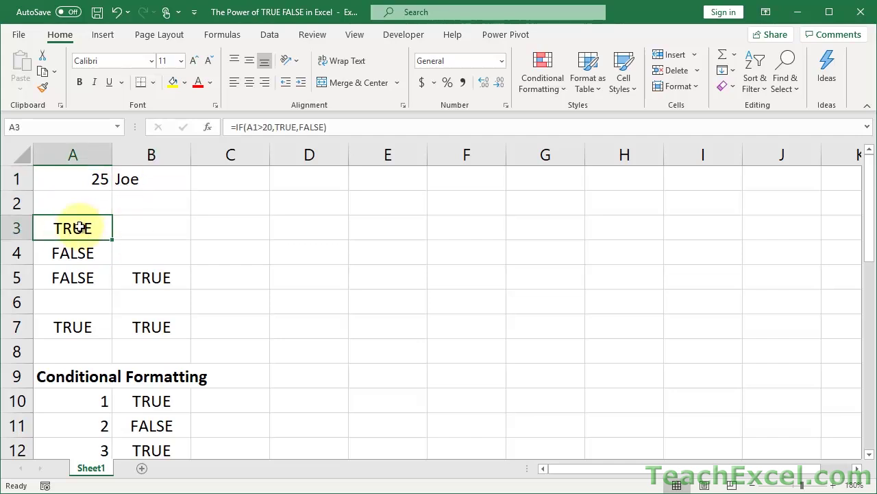
double_click(80, 227)
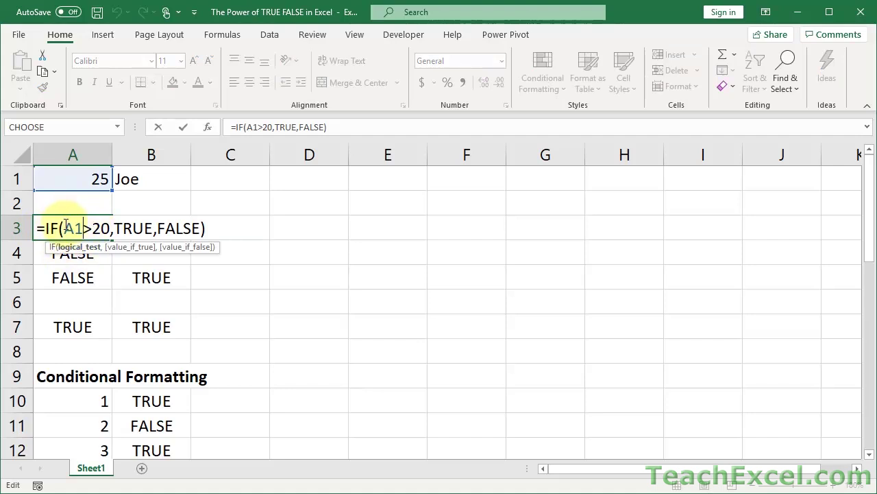
drag(64, 228, 111, 226)
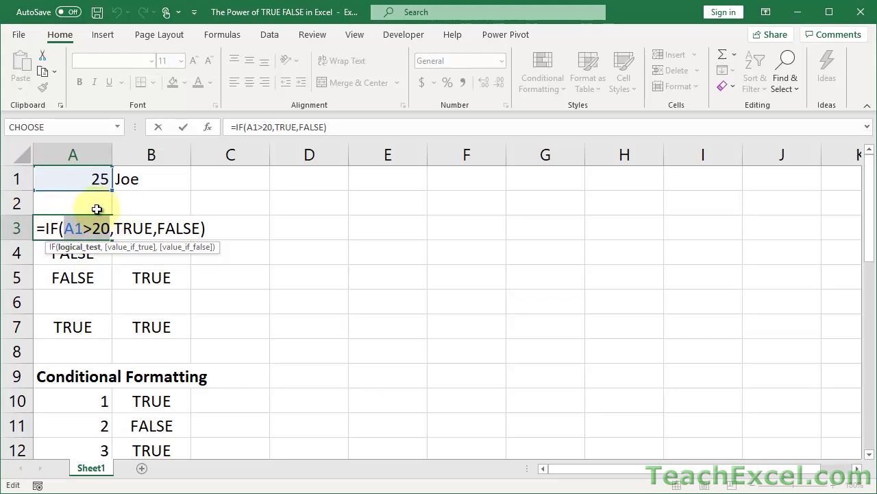
drag(114, 228, 159, 228)
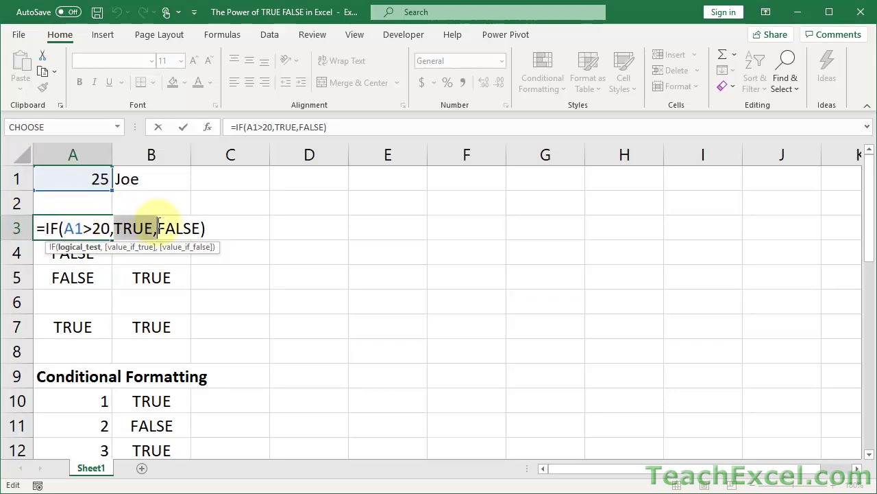
click(130, 247)
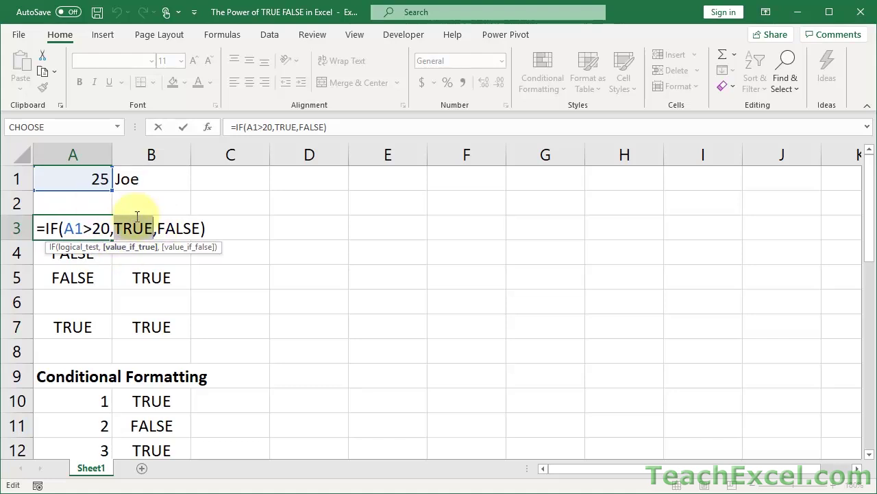
drag(157, 228, 201, 227)
key(ctrl+Return)
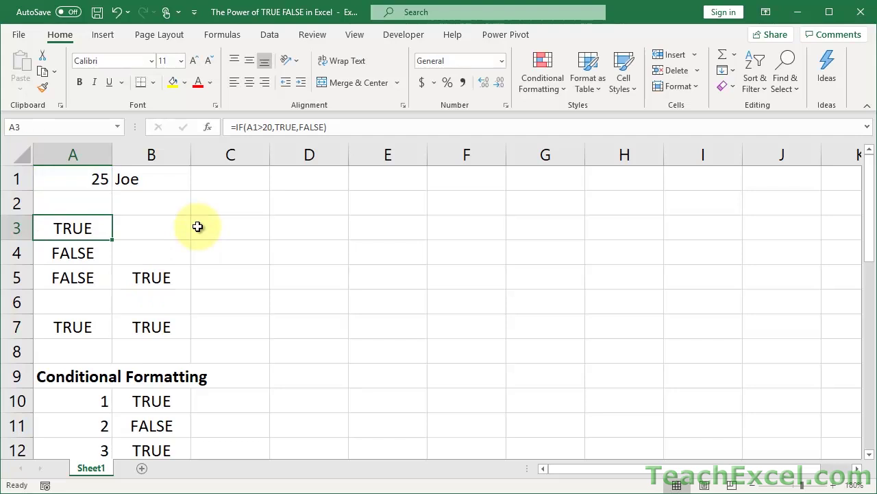
Step: Replace the formula in cell A3 with =IF(A1>20,"hi","bye")
key(Right)
key(Left)
key(Delete)
text(=if)
key(Tab)
click(98, 180)
text(>)
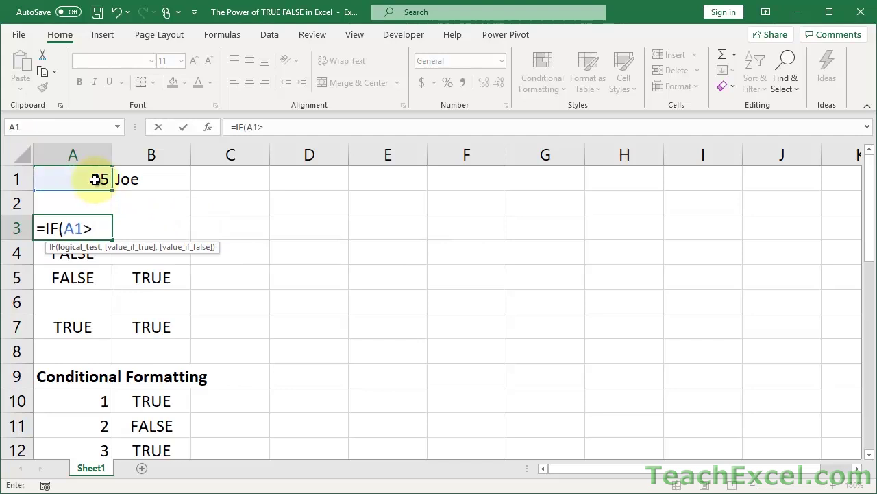
text(20,)
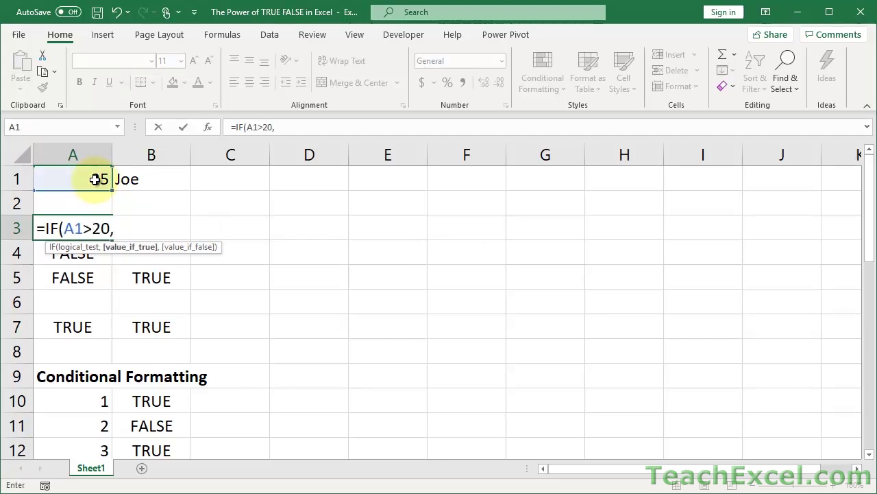
text("hi)
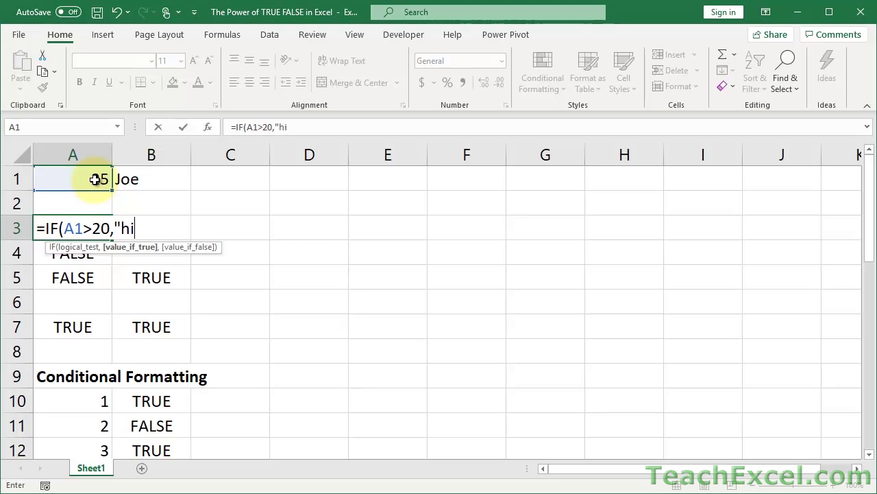
text(","bue)
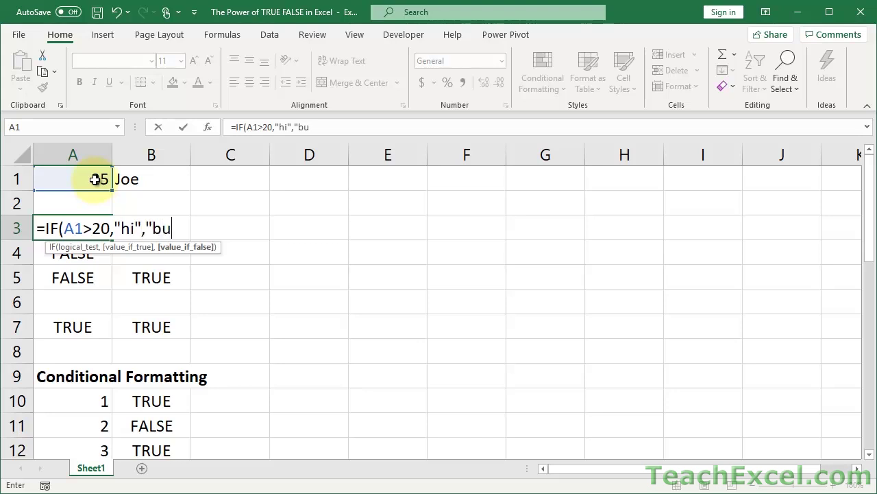
key(BackSpace)
key(BackSpace)
text(ye"))
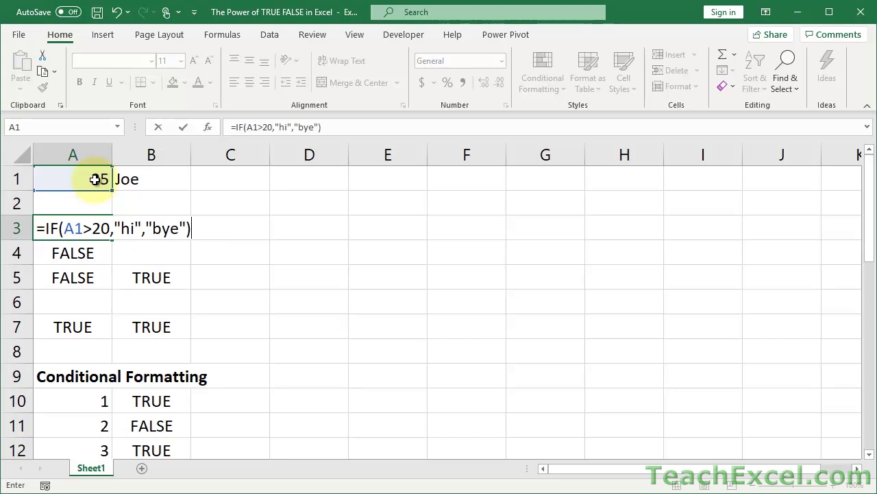
key(ctrl+Return)
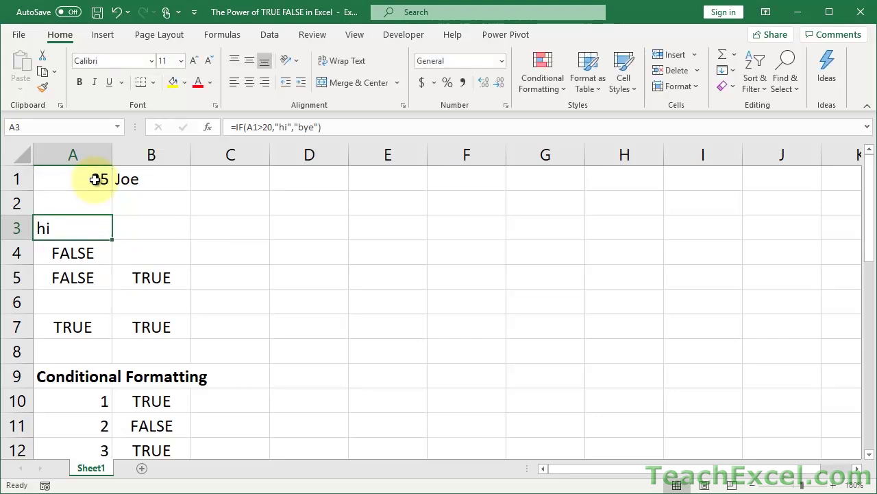
Step: Change the IF formula in A3 to return the logical values TRUE and FALSE instead of the quoted texts, giving =IF(A1>20,TRUE,FALSE)
double_click(91, 228)
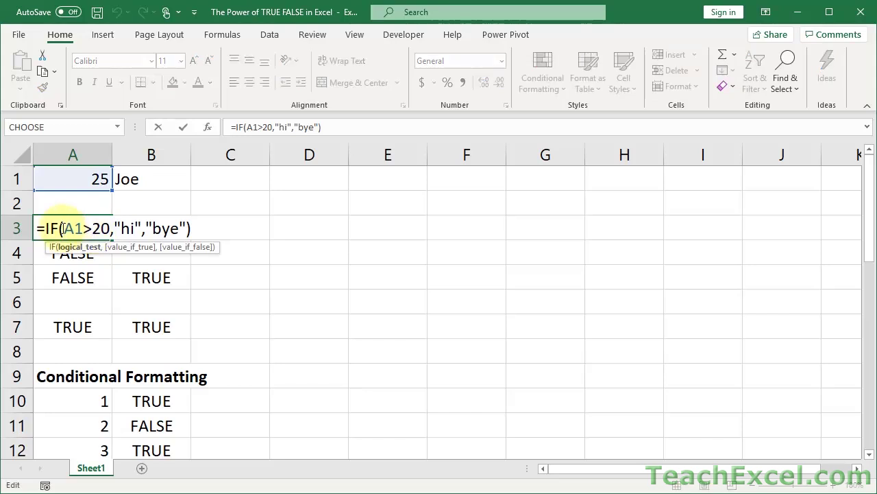
drag(62, 228, 83, 228)
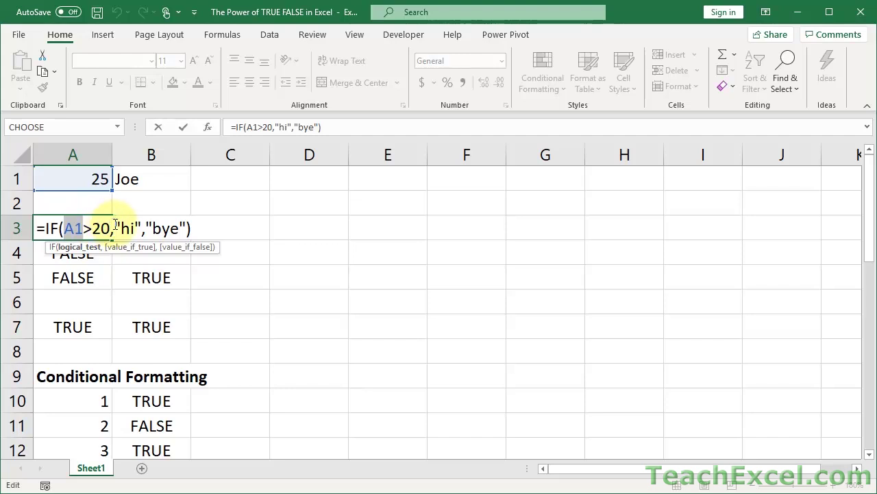
click(116, 224)
drag(116, 224, 142, 228)
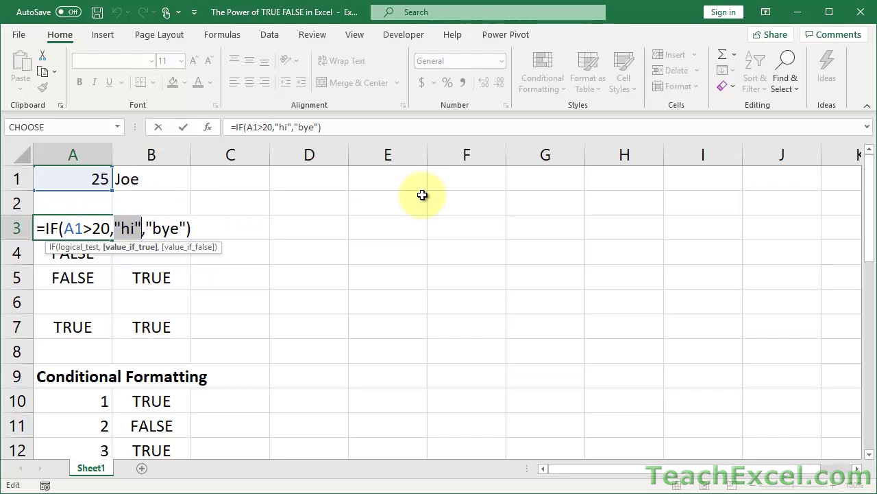
text(TRUE)
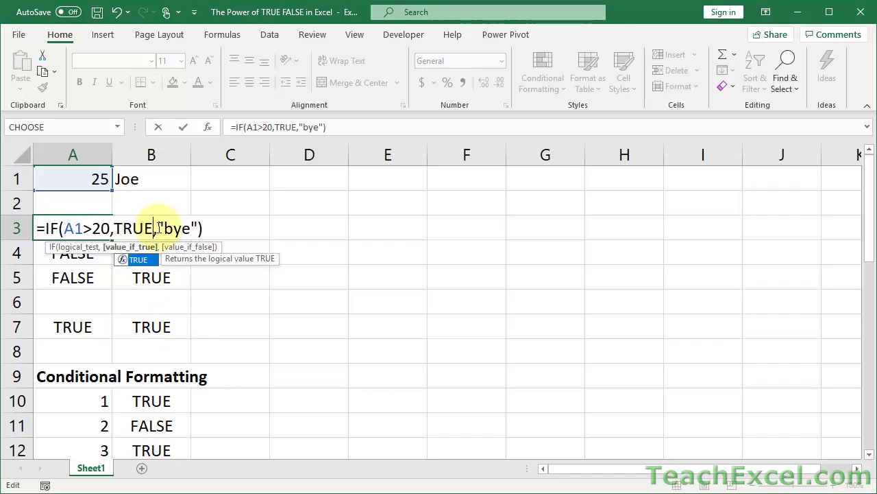
drag(158, 228, 199, 229)
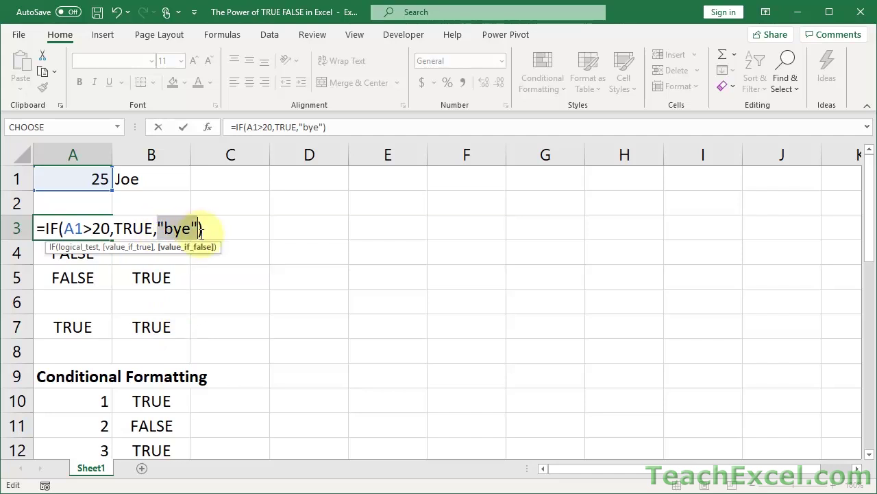
text(FALSE)
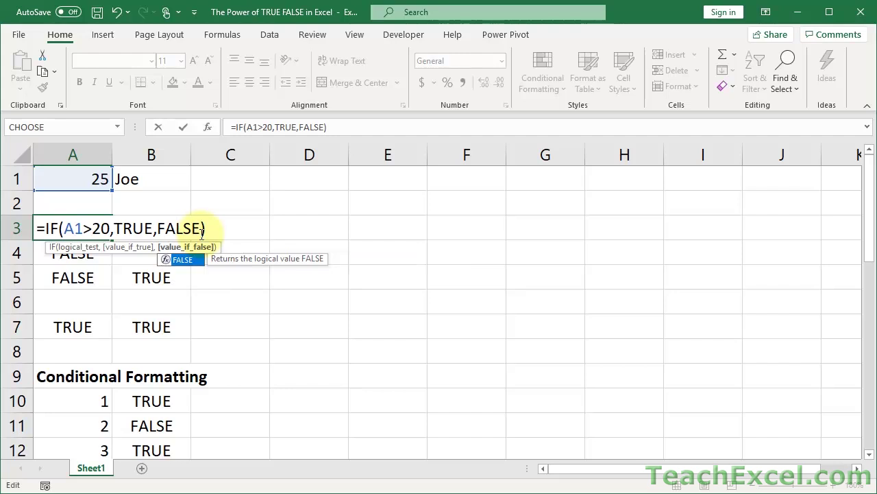
key(Escape)
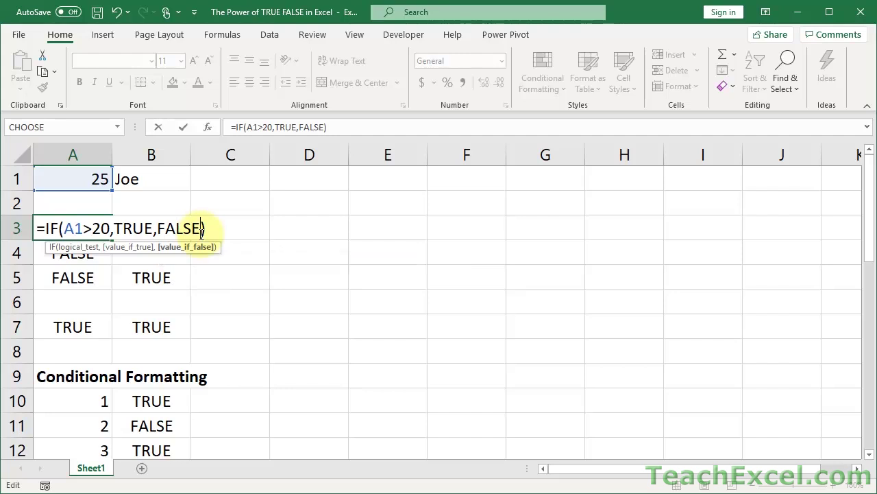
key(Tab)
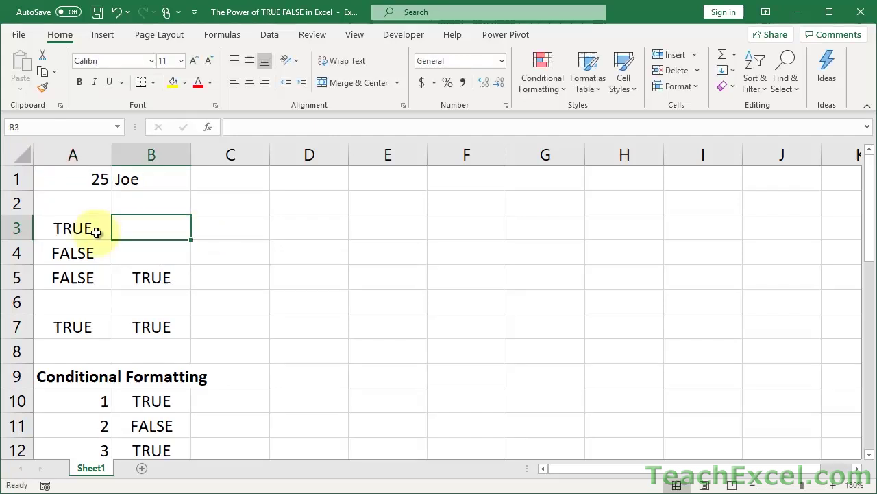
click(84, 228)
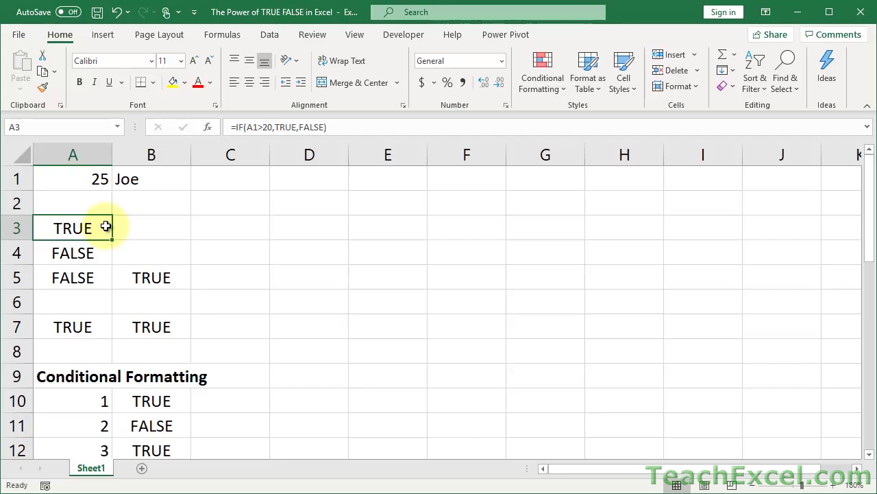
Step: Enter true in cell B3 and open that cell for editing
click(130, 226)
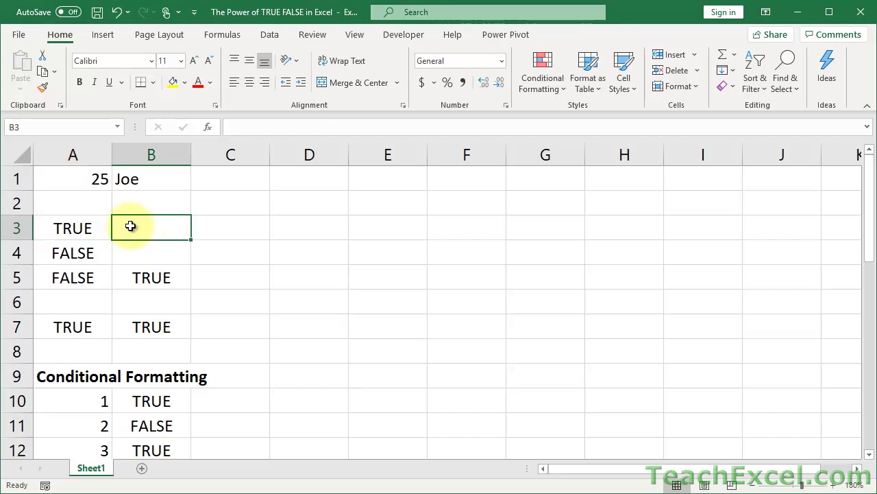
text(true)
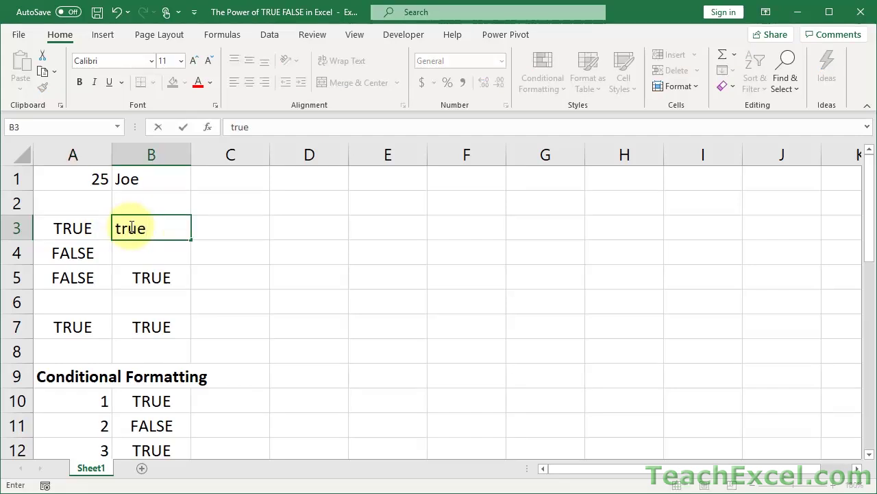
key(Tab)
click(131, 226)
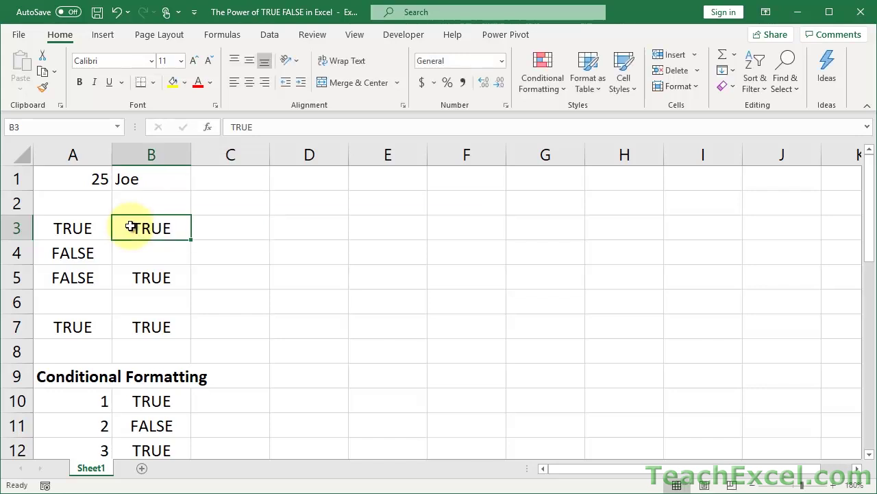
double_click(176, 227)
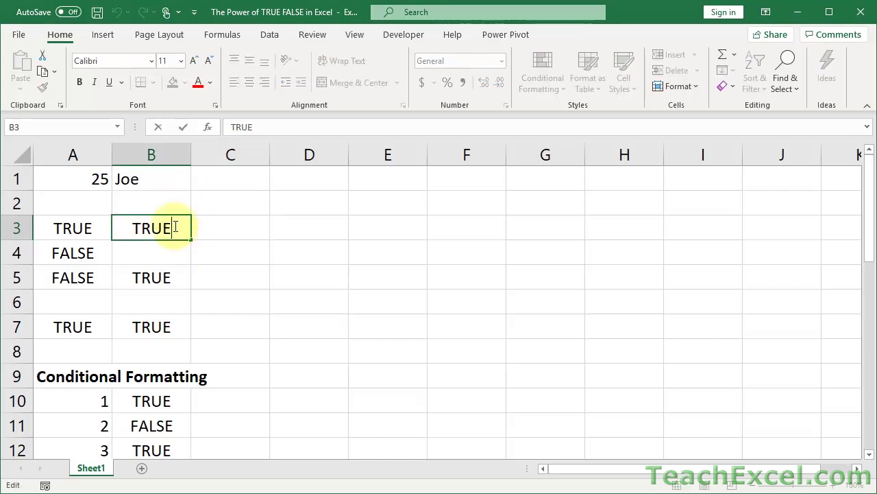
Step: Replace the value in cell B3 with false, and clear the cell's contents
key(Escape)
text(false)
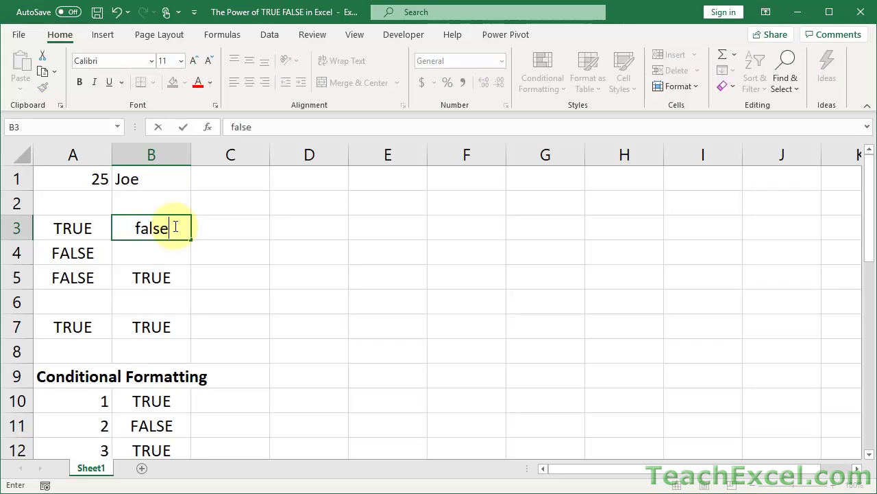
key(Tab)
click(145, 229)
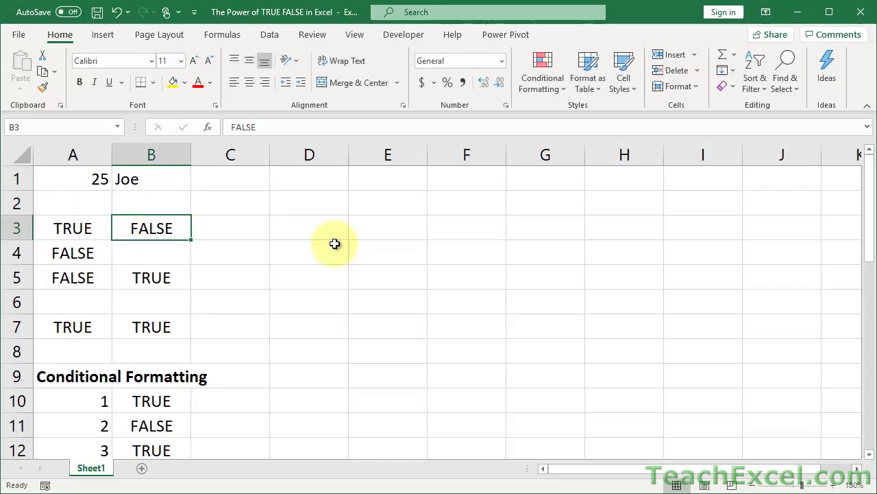
key(Delete)
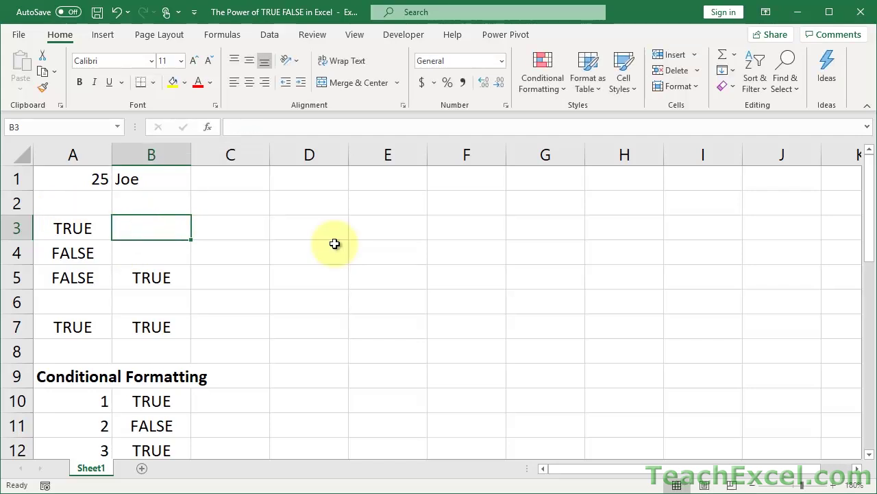
Step: Examine the IF formulas in A3 and A4, including the <> logical test and the TRUE and FALSE arguments in A4
double_click(82, 229)
key(Escape)
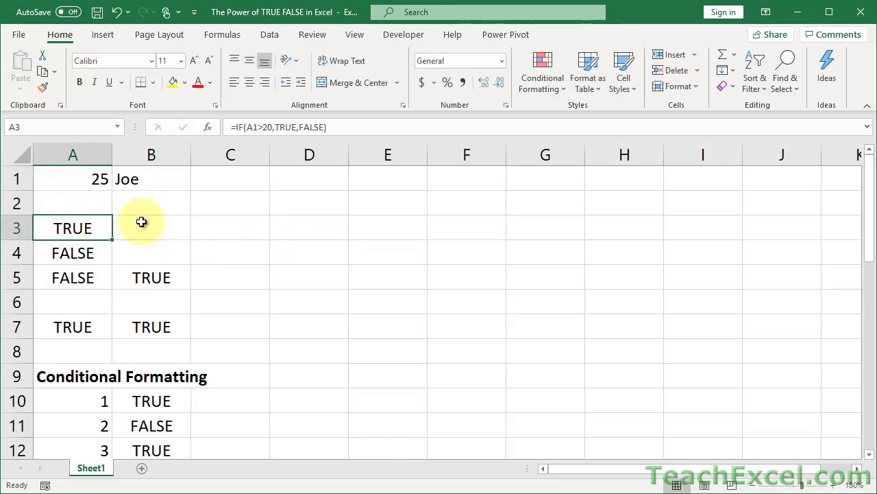
click(72, 253)
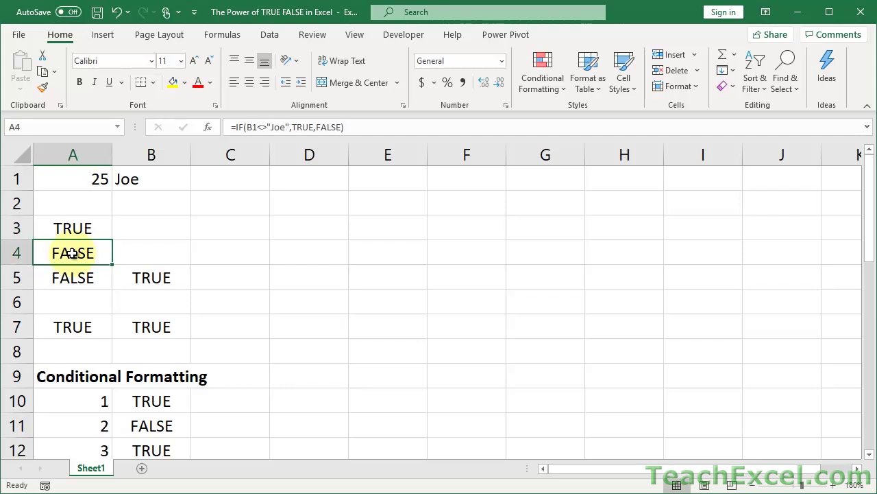
double_click(72, 253)
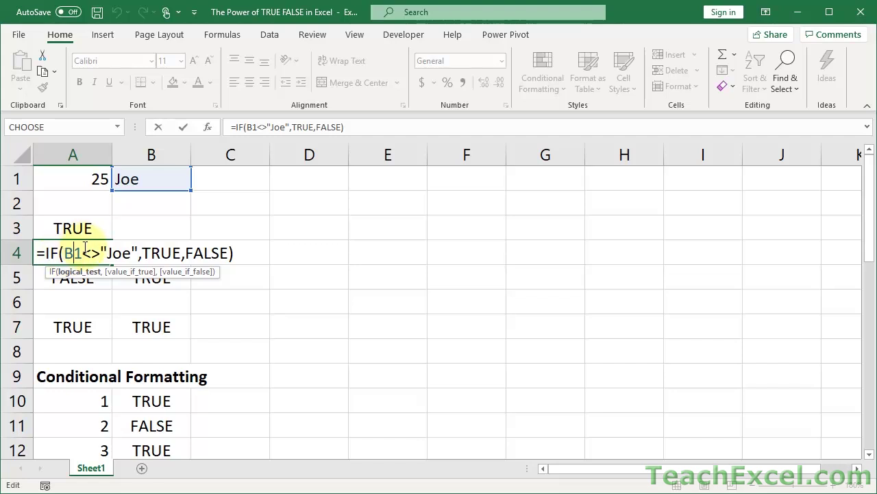
drag(81, 249, 139, 252)
double_click(168, 253)
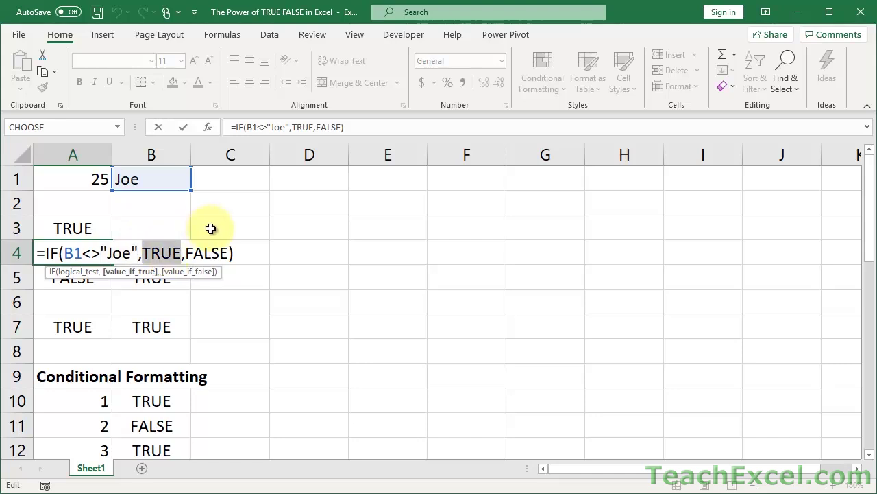
double_click(206, 252)
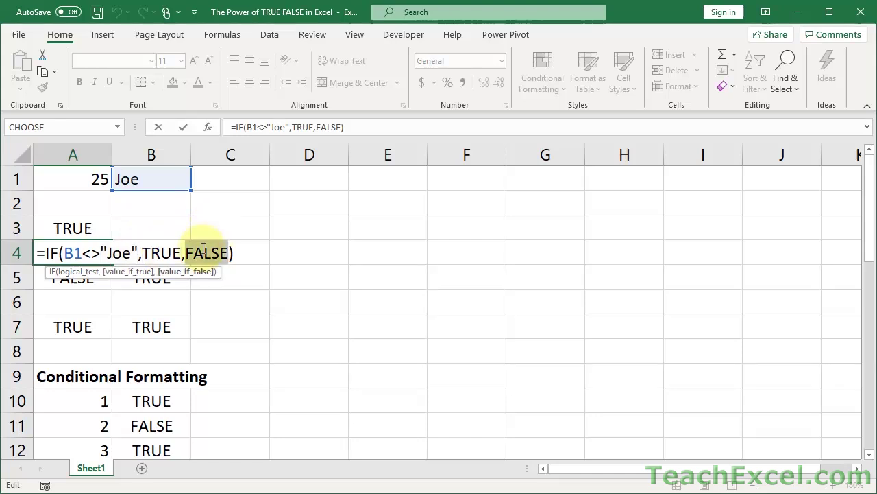
click(85, 254)
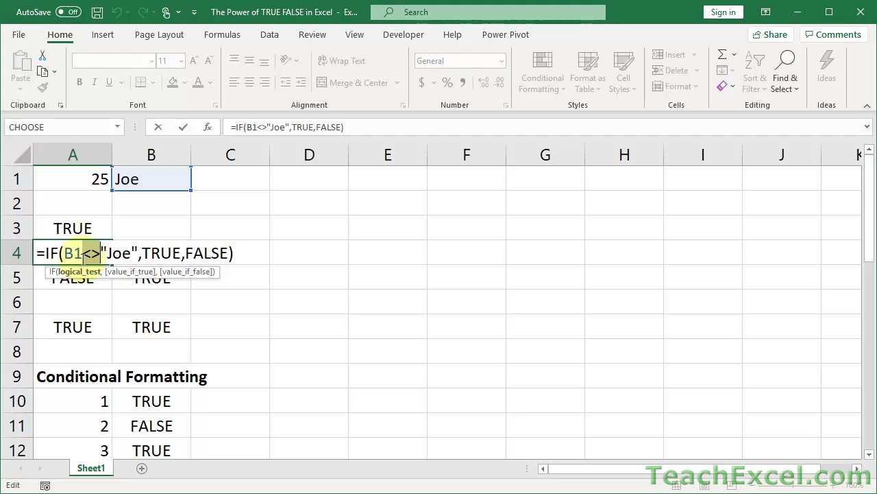
click(46, 254)
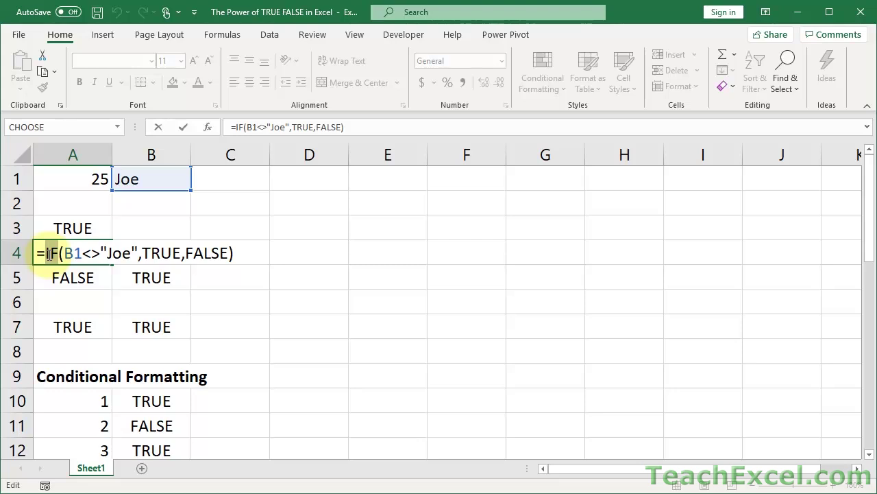
drag(50, 253, 138, 252)
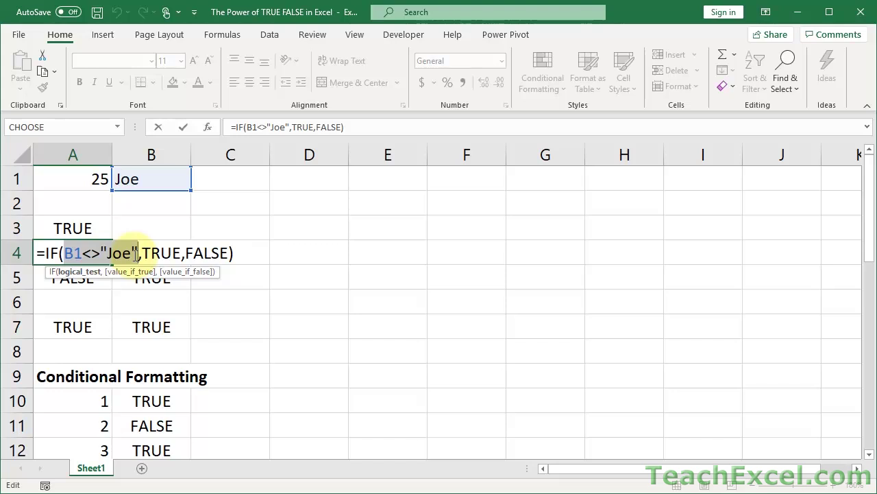
key(ctrl+Return)
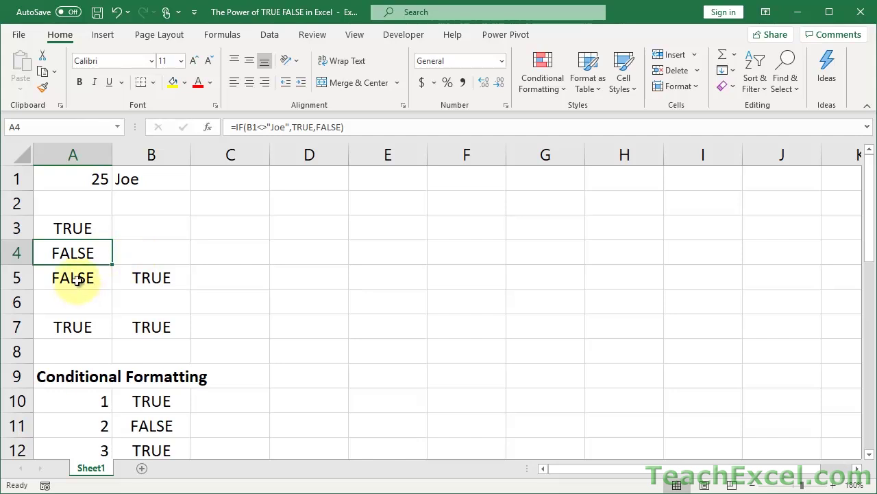
Step: Examine the comparison formulas in A7 and B7, including the > operator and the quoted text being compared
click(64, 317)
double_click(66, 325)
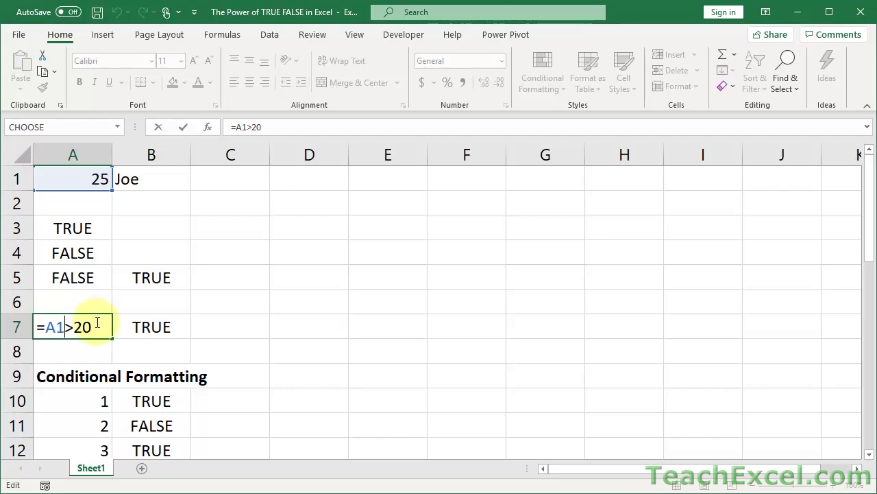
key(Escape)
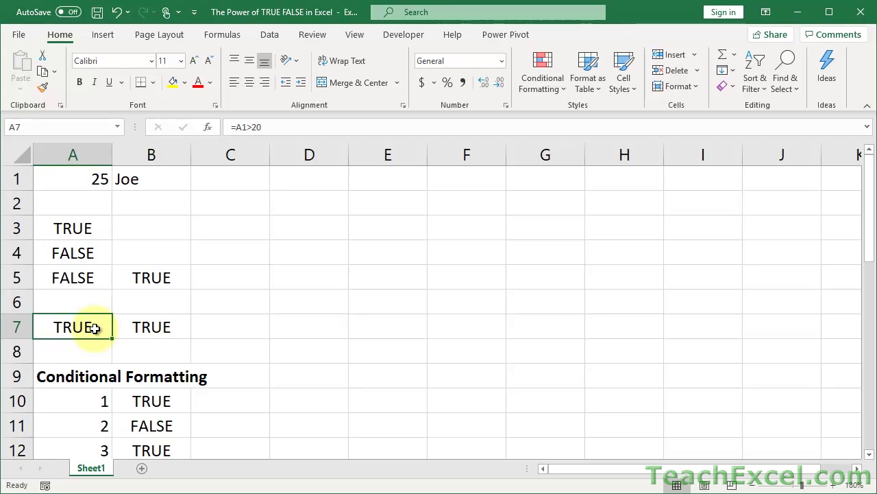
double_click(42, 327)
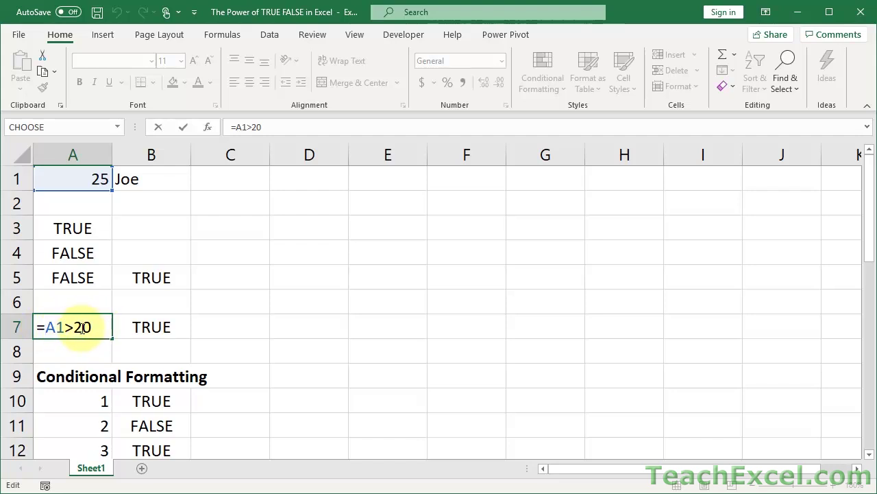
drag(74, 329, 66, 328)
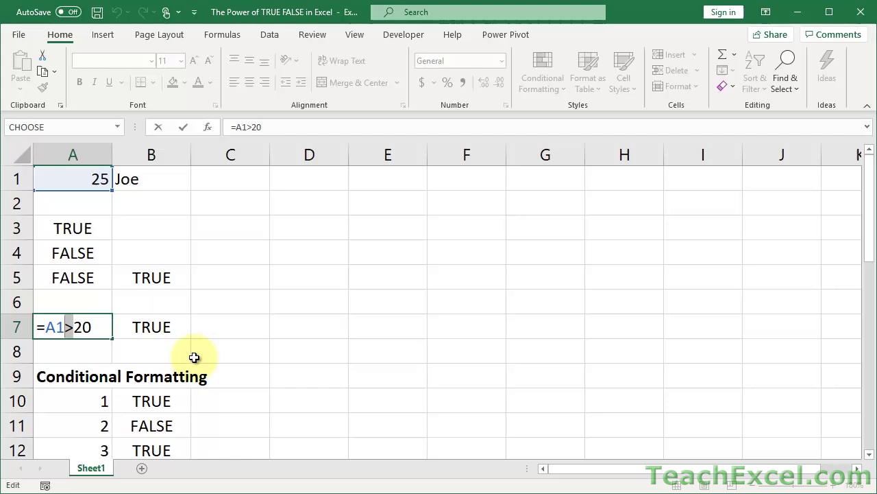
key(Return)
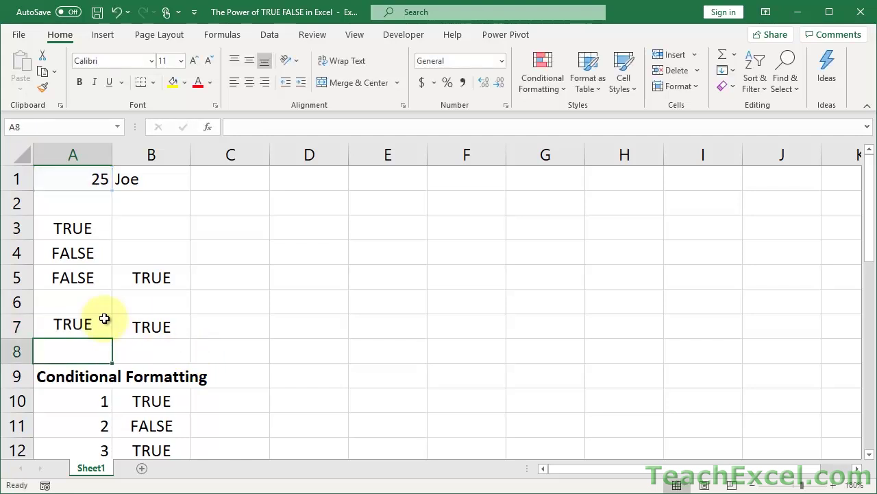
double_click(137, 326)
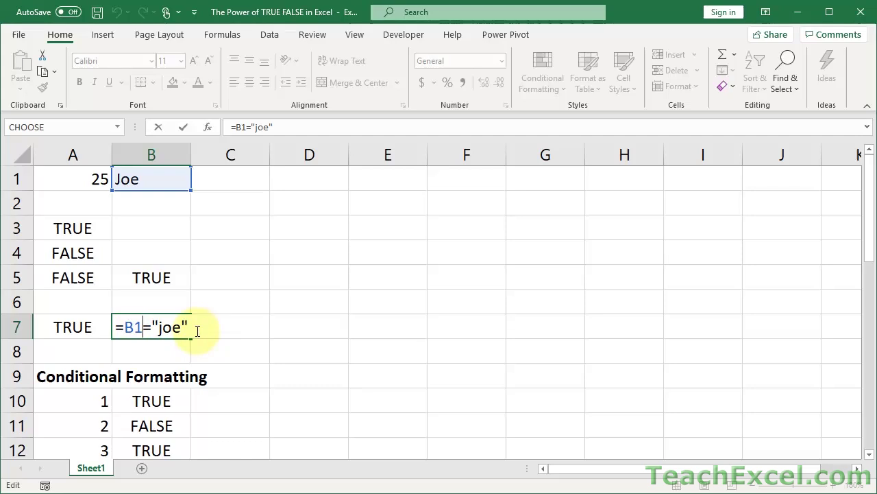
click(158, 329)
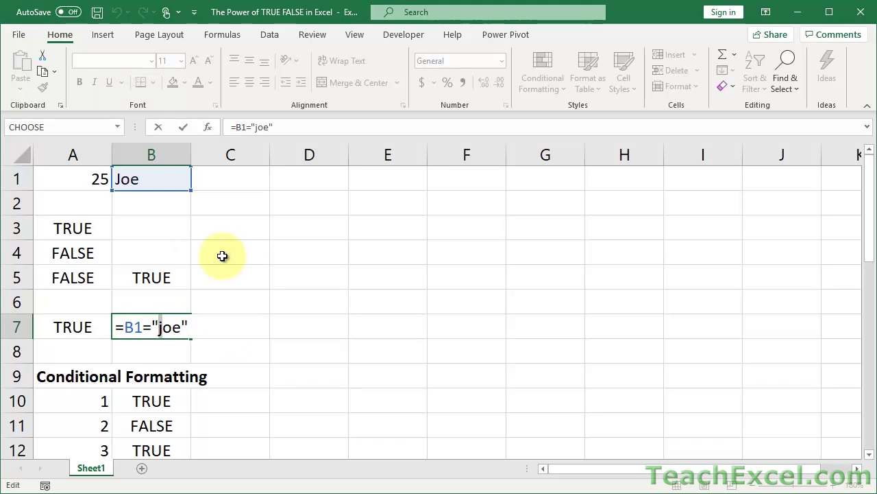
key(Return)
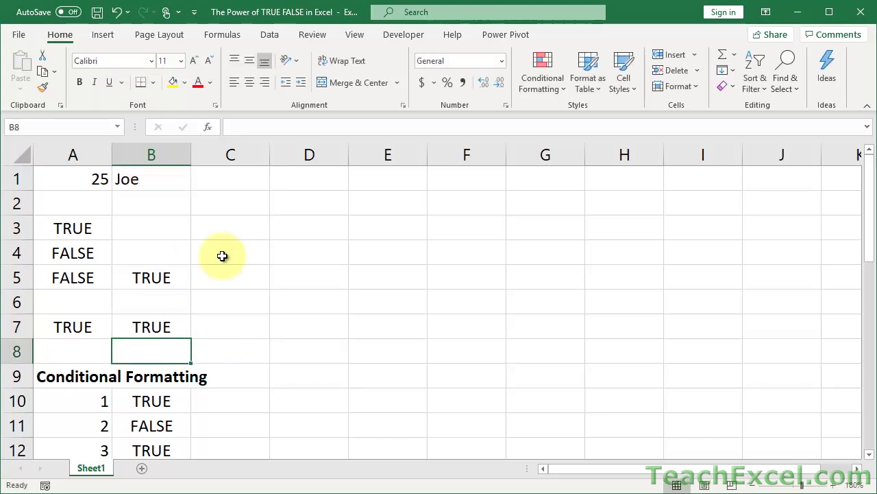
Step: Try the operators <, >, =, <=, >= and <> in turn in the B7 comparison, and discard the edit
double_click(148, 326)
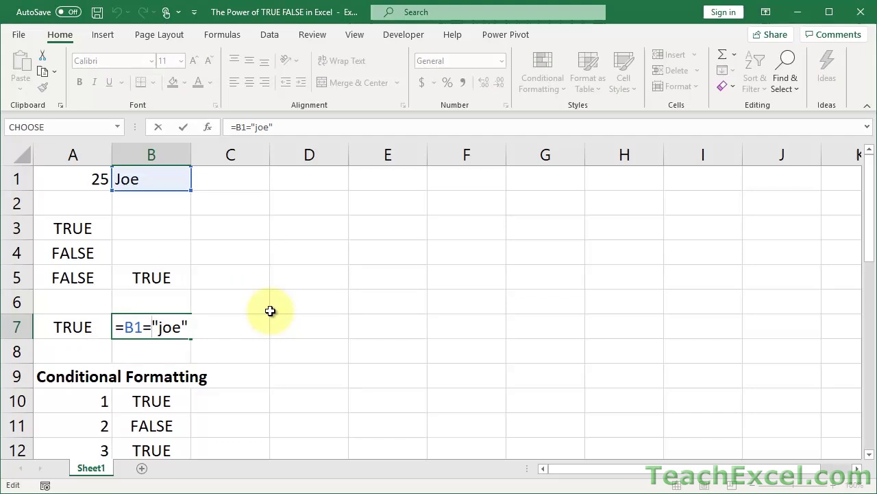
key(BackSpace)
text(<)
key(BackSpace)
text(>)
key(BackSpace)
text(=)
key(BackSpace)
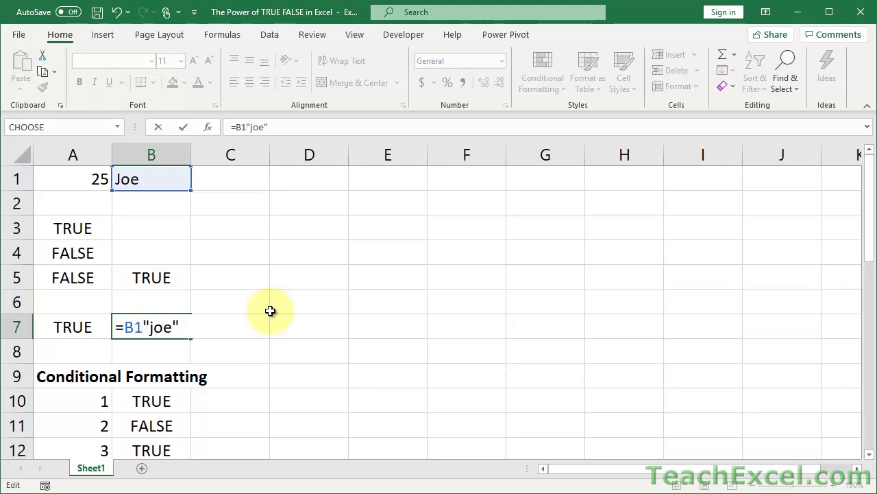
text(<=)
key(BackSpace)
key(BackSpace)
text(>)
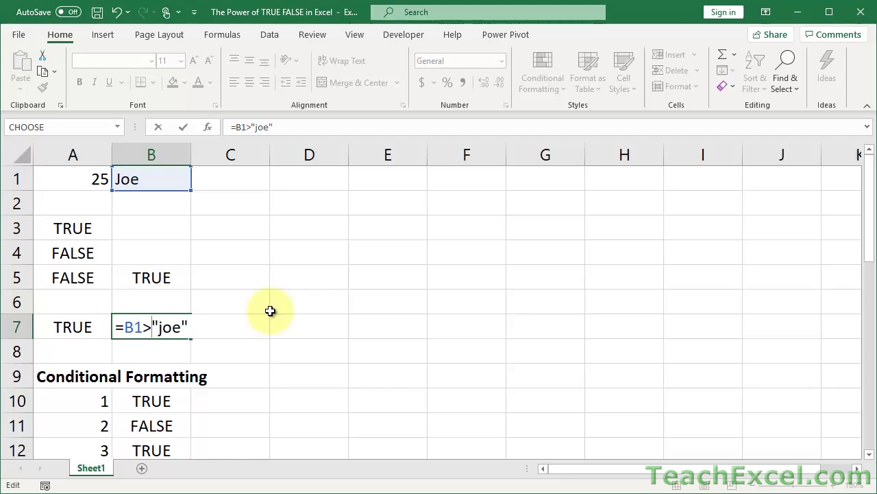
text(=)
key(BackSpace)
key(BackSpace)
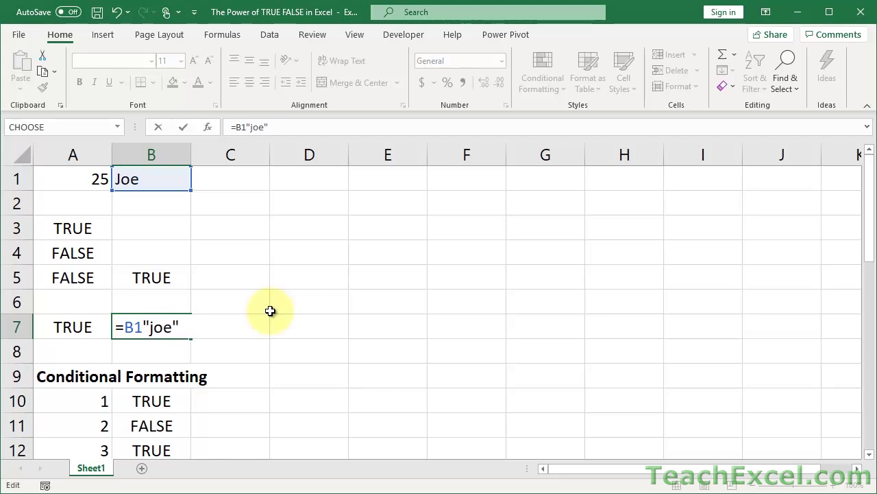
text(<>)
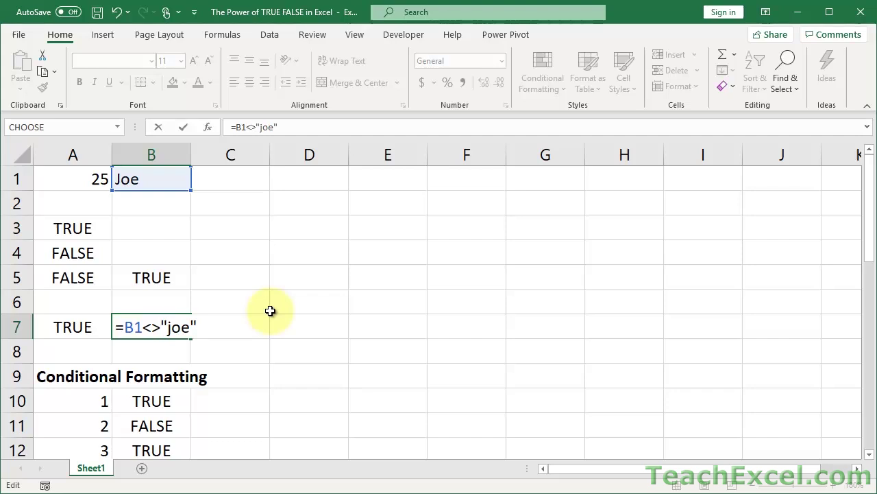
key(Escape)
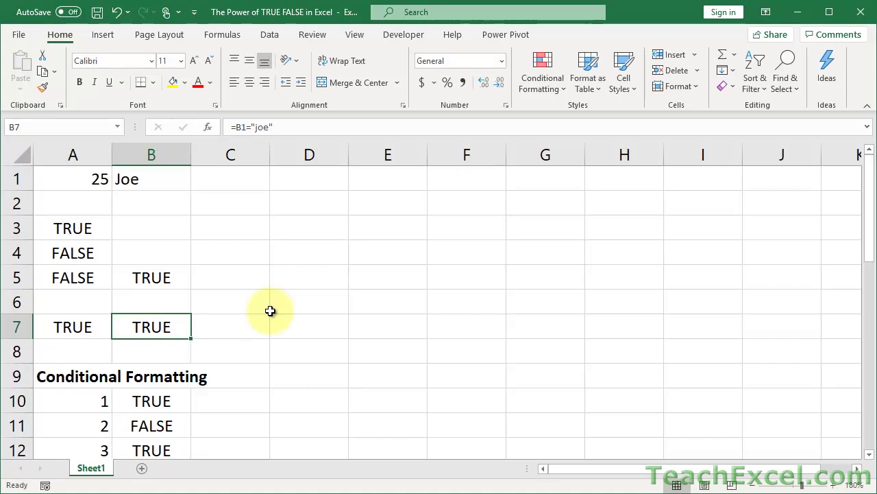
Step: Change the comparison operator in the B7 formula to <>
double_click(144, 330)
click(151, 329)
key(BackSpace)
text(<>)
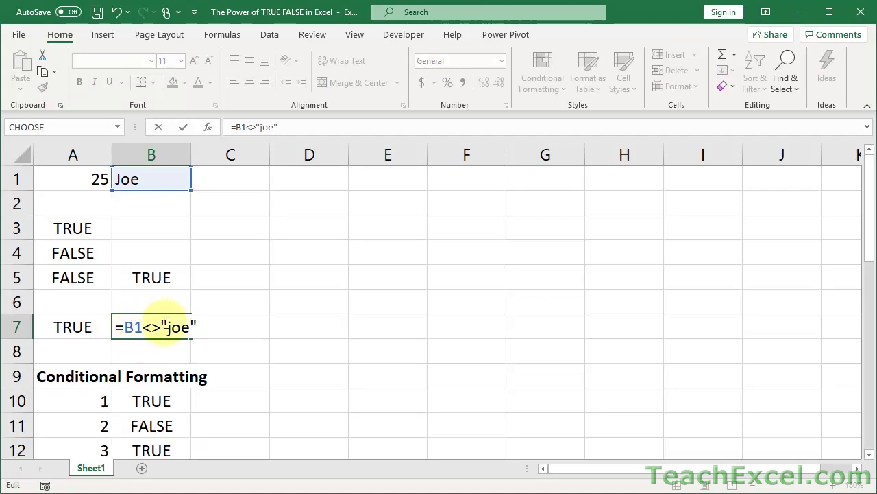
key(Return)
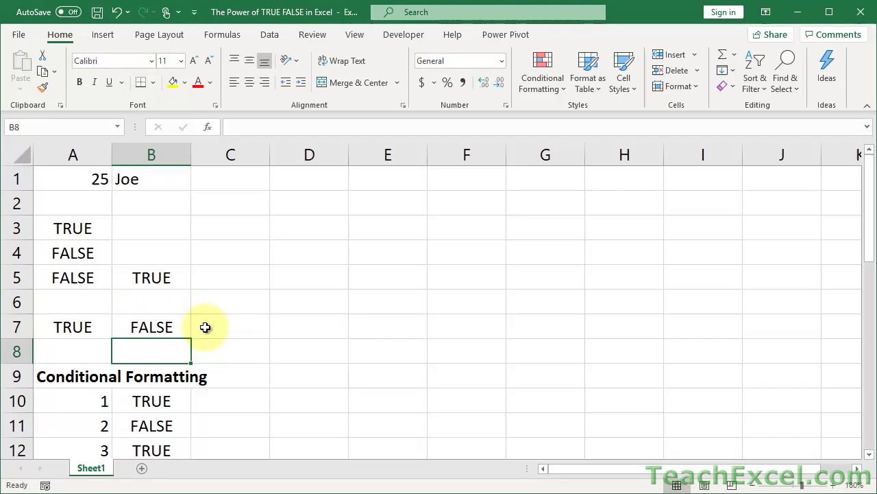
click(159, 325)
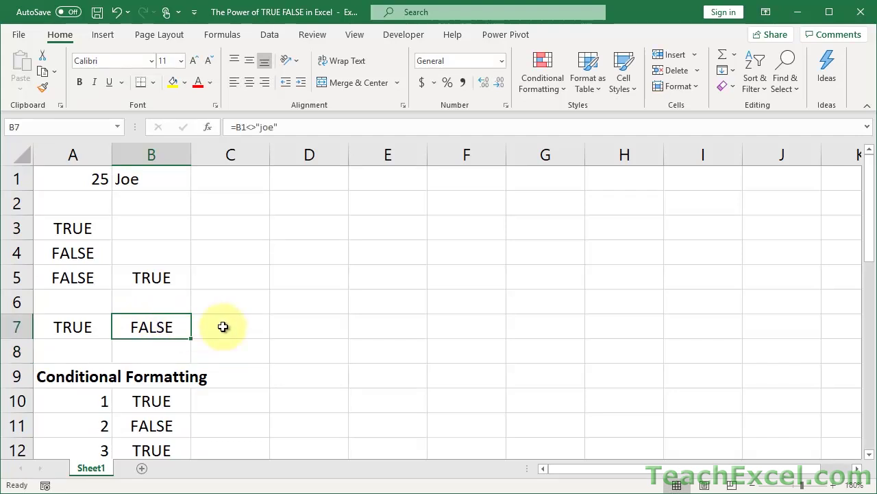
Step: Enter in C7 the same not-equal comparison of B1 as in B7, using the <> operator
click(223, 327)
text(=)
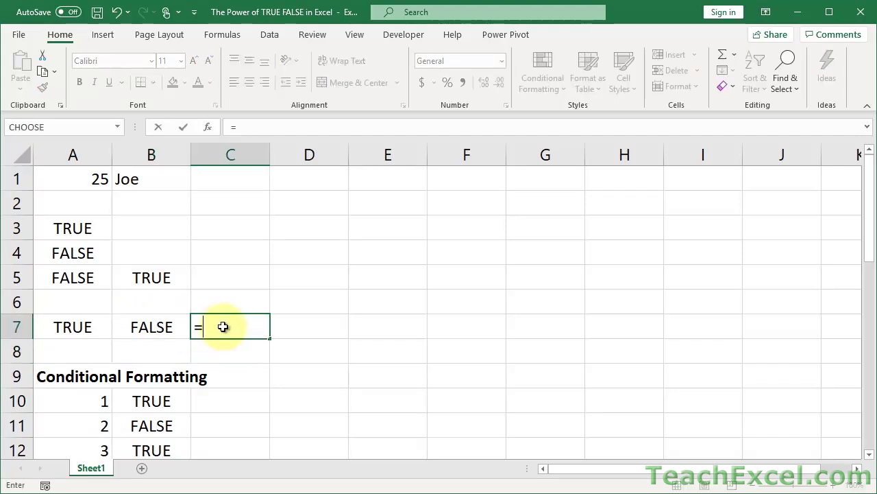
click(162, 179)
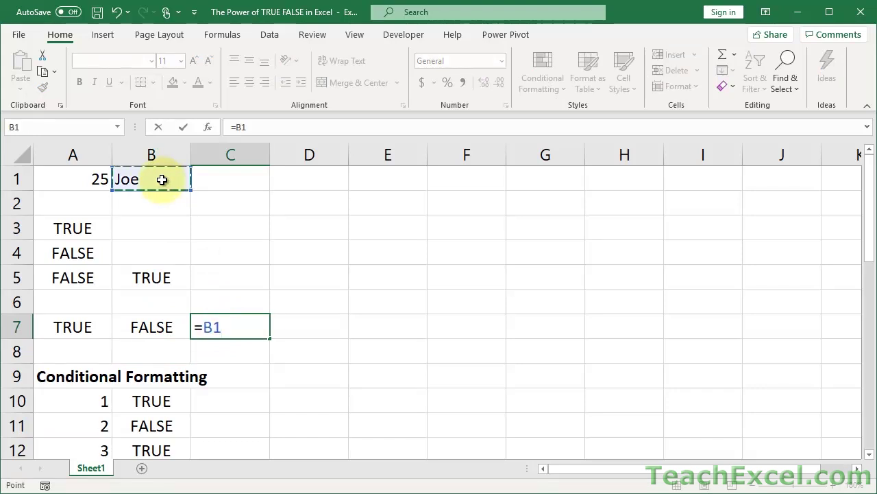
text(<>"joe")
key(Return)
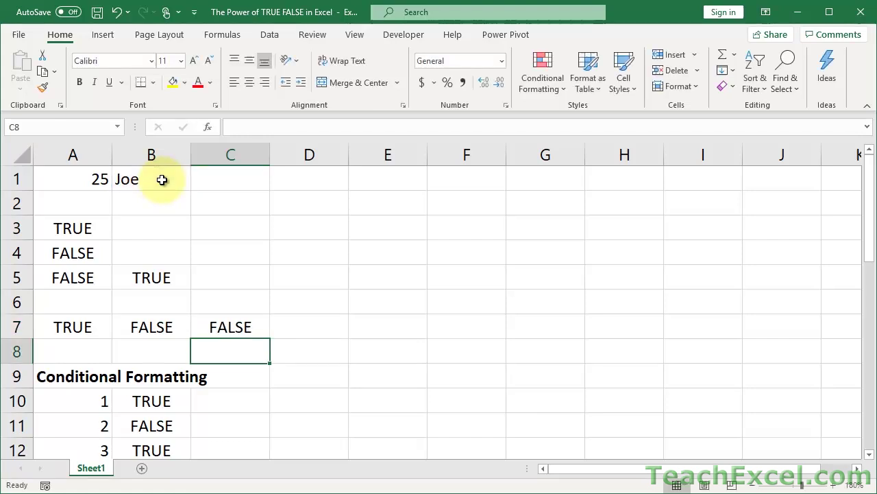
Step: Wrap the comparison in C7 in the NOT function
double_click(221, 327)
click(204, 327)
text(not()
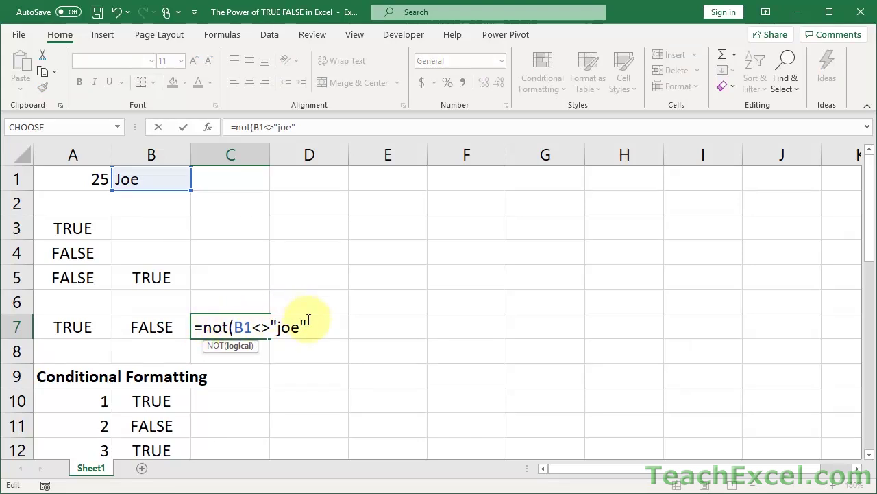
text())
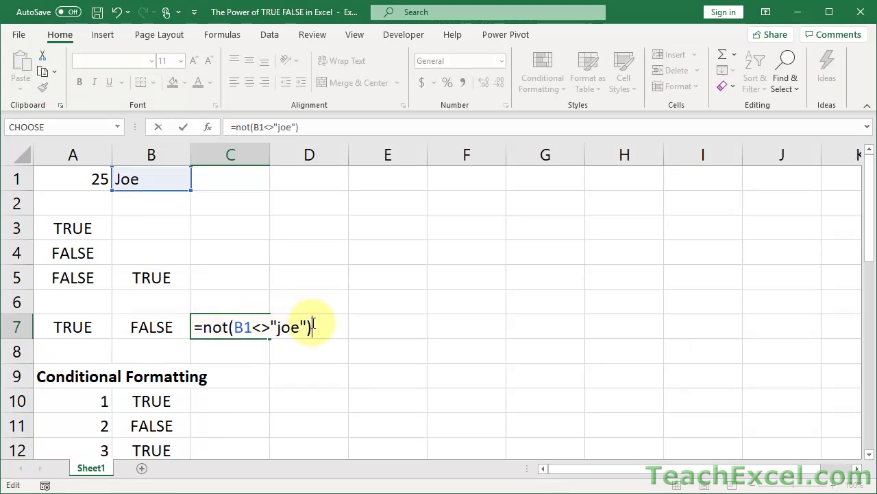
key(Return)
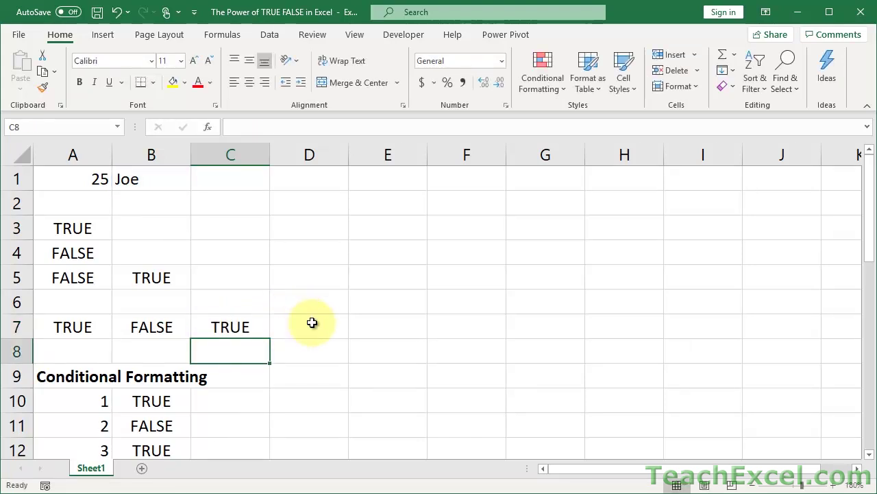
Step: Review the NOT formula in C7, re-entering the function name's last letter to bring up its description, and keep the formula
click(154, 329)
click(207, 334)
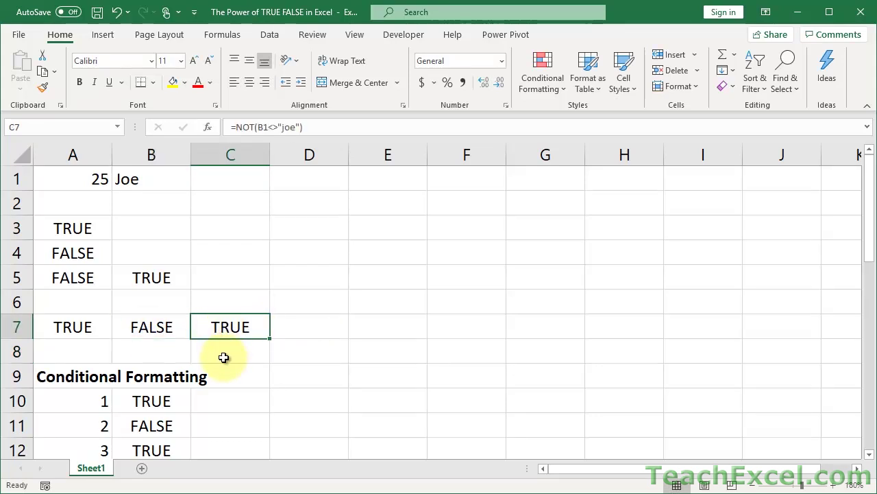
double_click(231, 326)
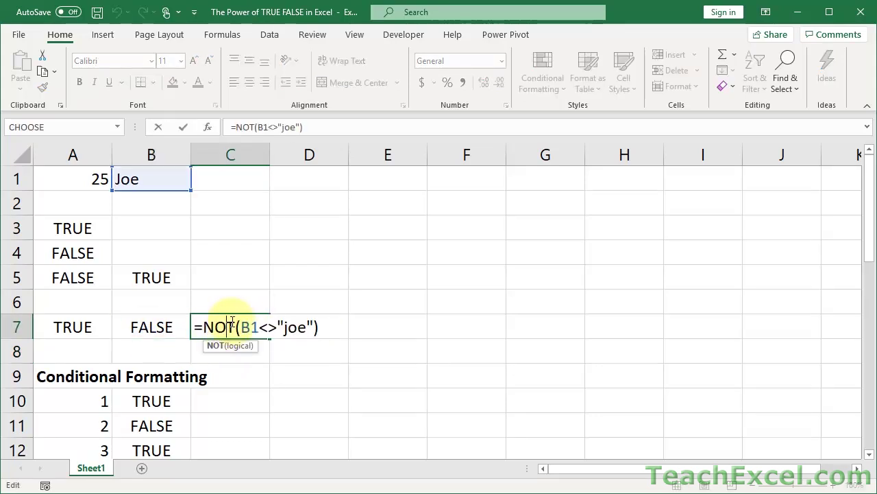
key(BackSpace)
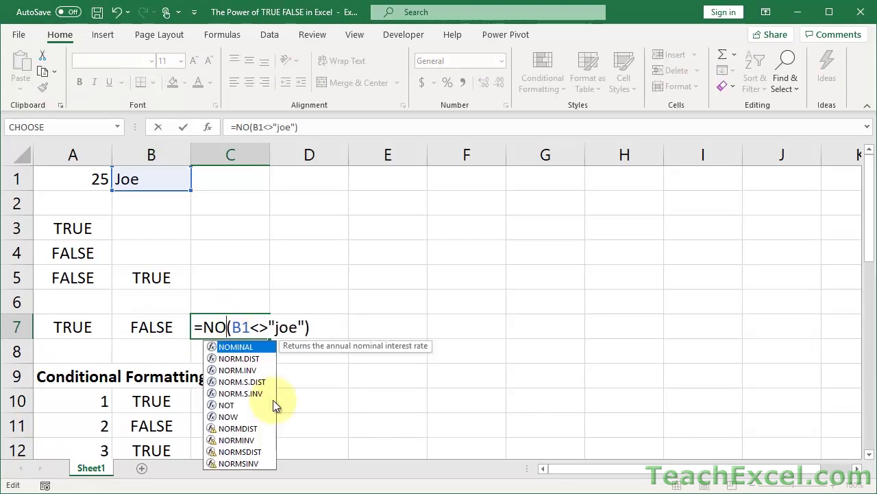
text(t)
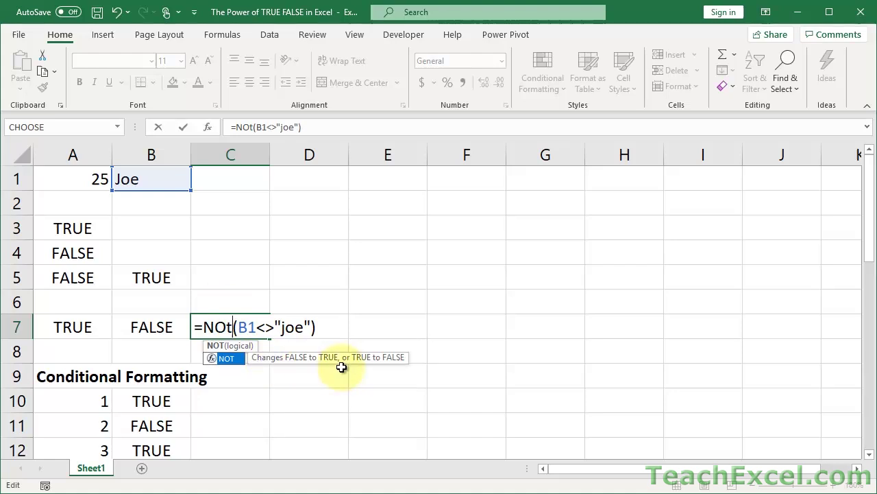
key(Escape)
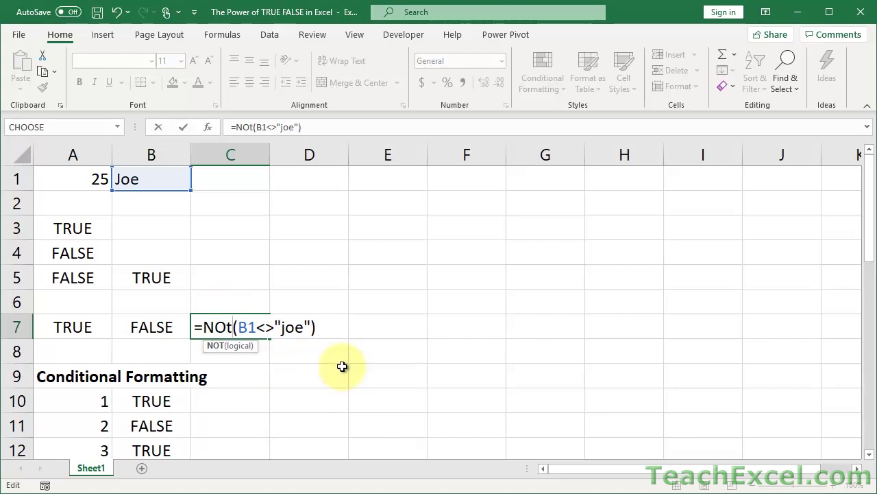
key(ctrl+Return)
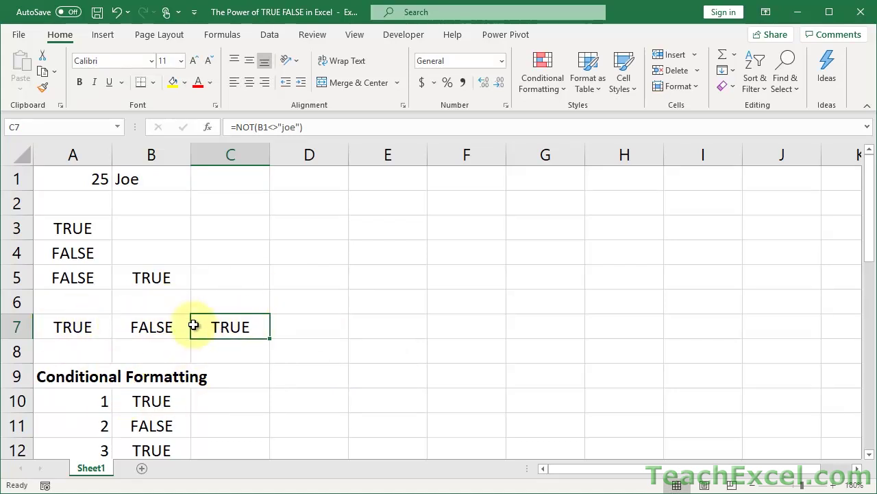
Step: Examine the AND function and its two conditions on A1 and B1 inside the IF formula in A5
click(75, 274)
double_click(75, 274)
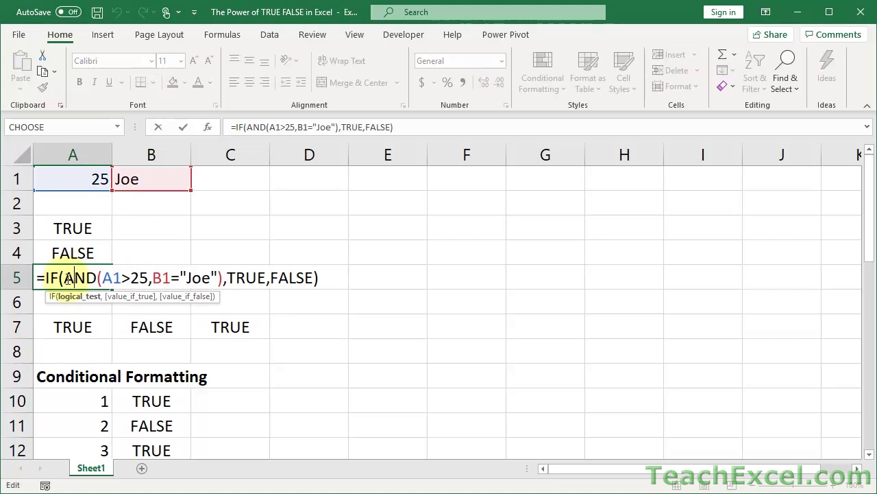
drag(68, 280, 225, 281)
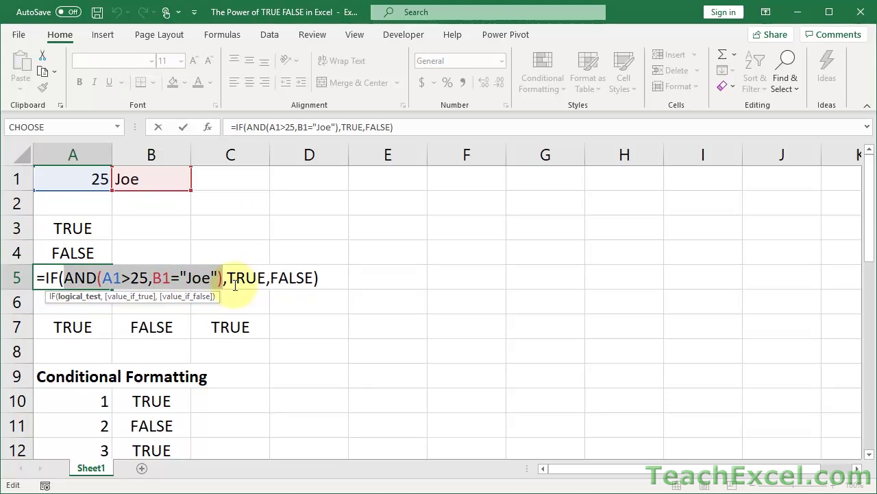
click(101, 278)
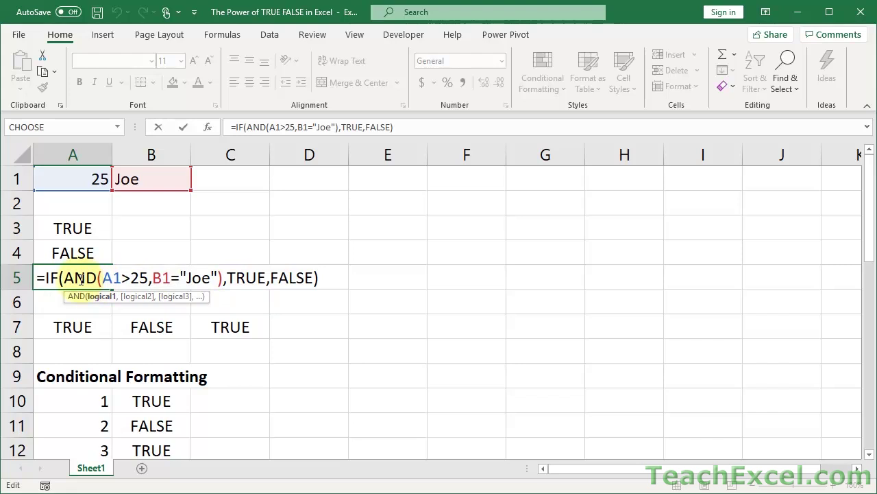
double_click(81, 277)
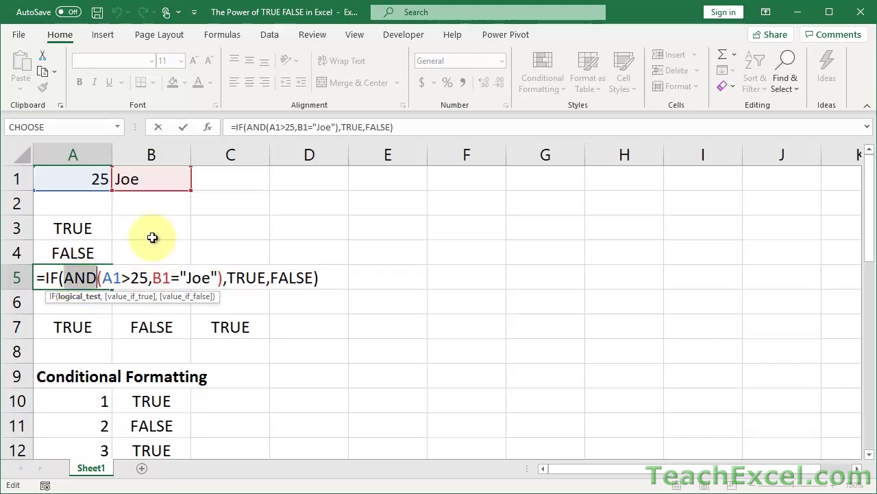
drag(103, 278, 170, 282)
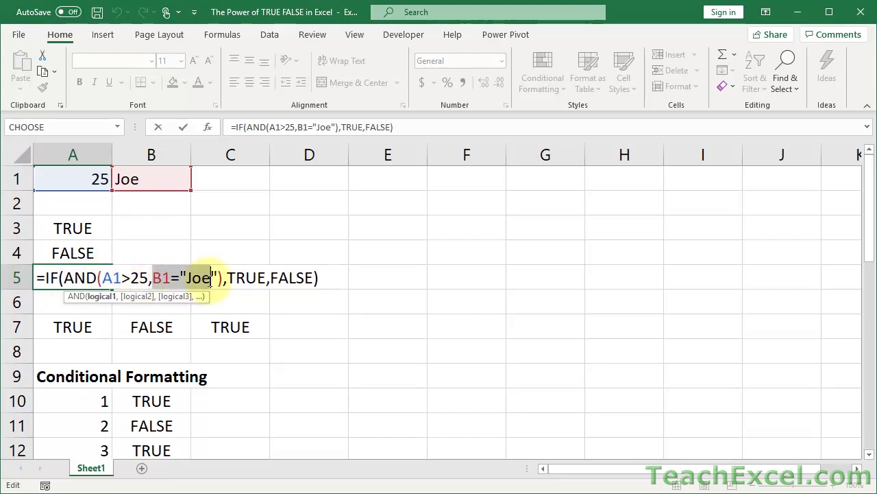
drag(216, 278, 219, 278)
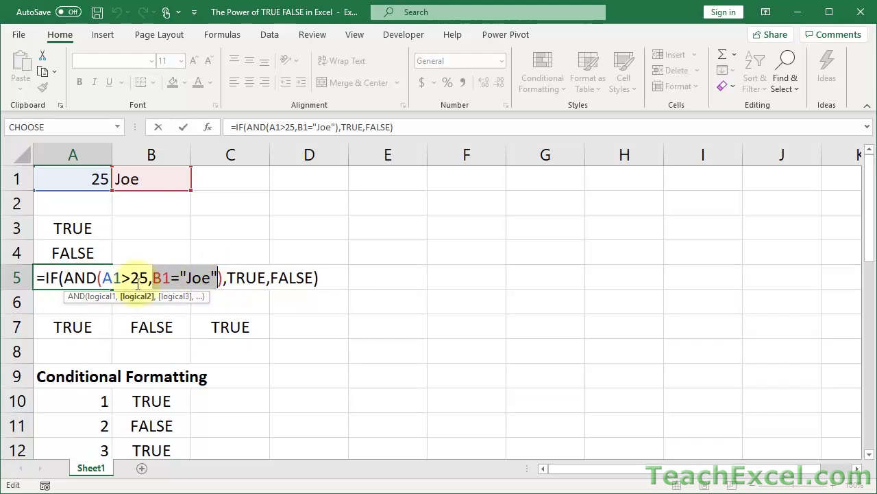
click(91, 279)
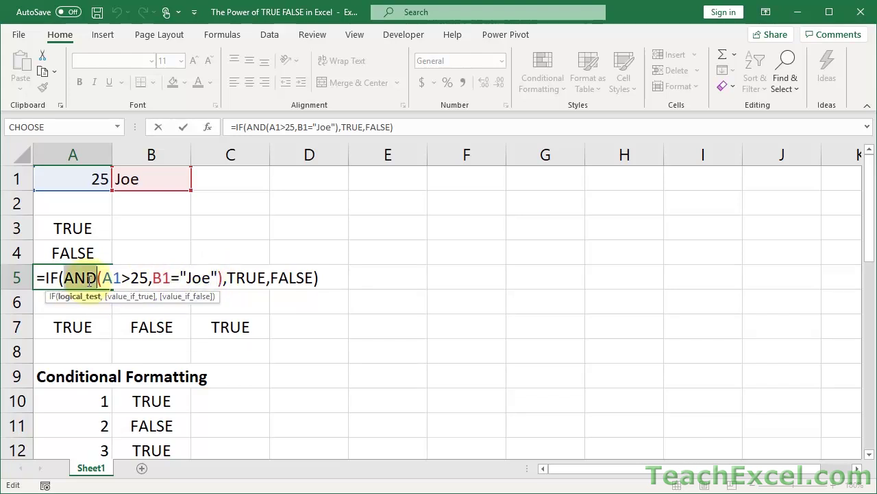
key(Escape)
Step: Examine the OR function and its two conditions in the B5 IF formula, and compare it with A5
click(137, 279)
double_click(148, 278)
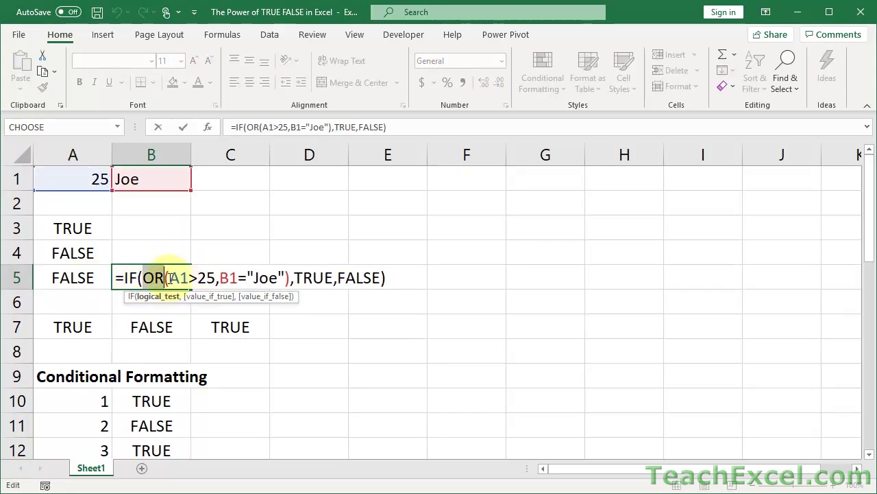
drag(170, 278, 284, 277)
click(221, 275)
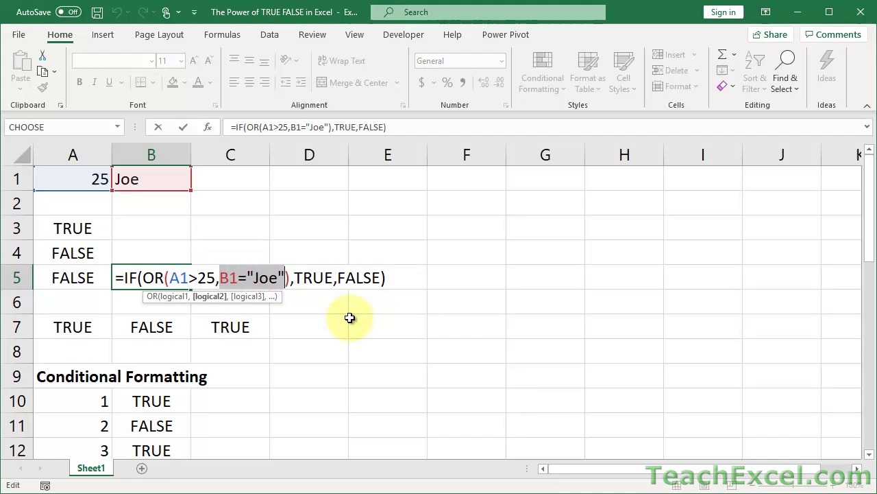
key(Return)
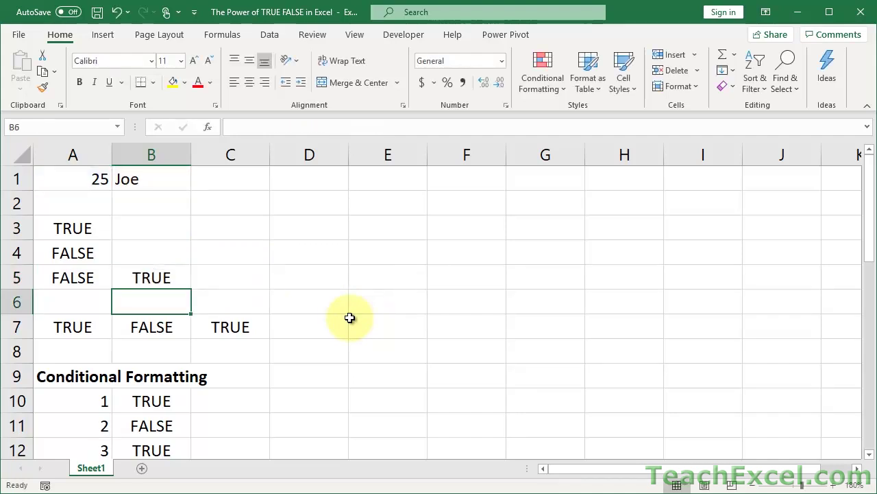
double_click(128, 277)
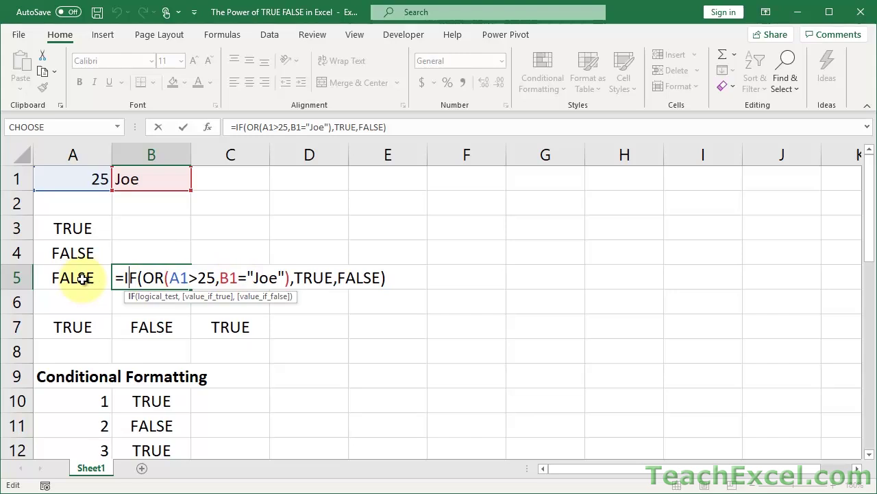
key(ctrl+Return)
click(78, 280)
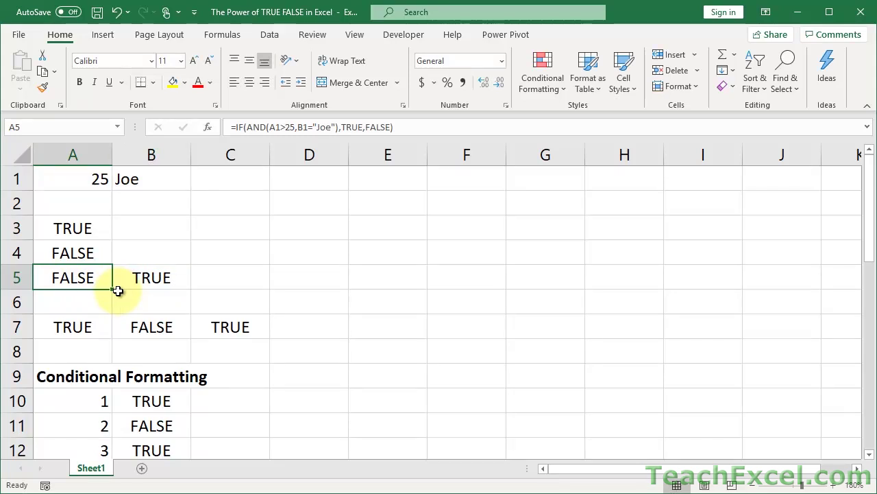
Step: Examine the Conditional Formatting section, comparing the numbers in A10:A13 with the formula results beside them
scroll(118, 291, down, 2)
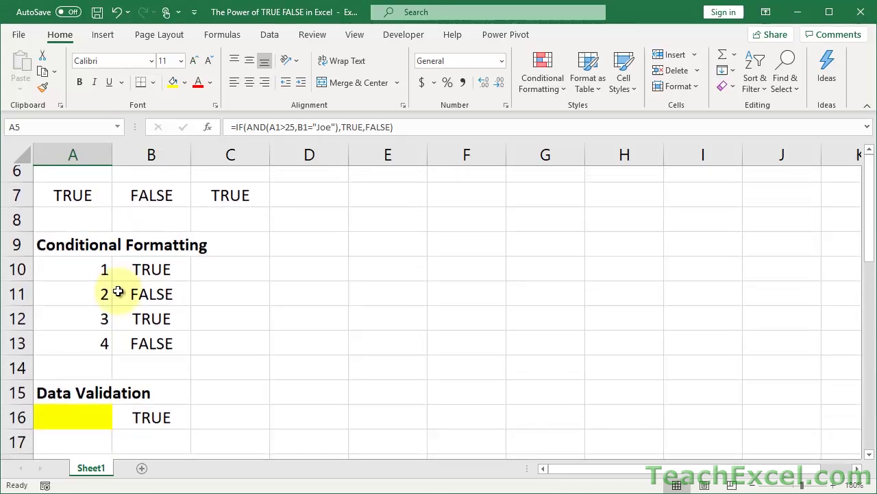
scroll(118, 290, up, 1)
scroll(118, 291, down, 1)
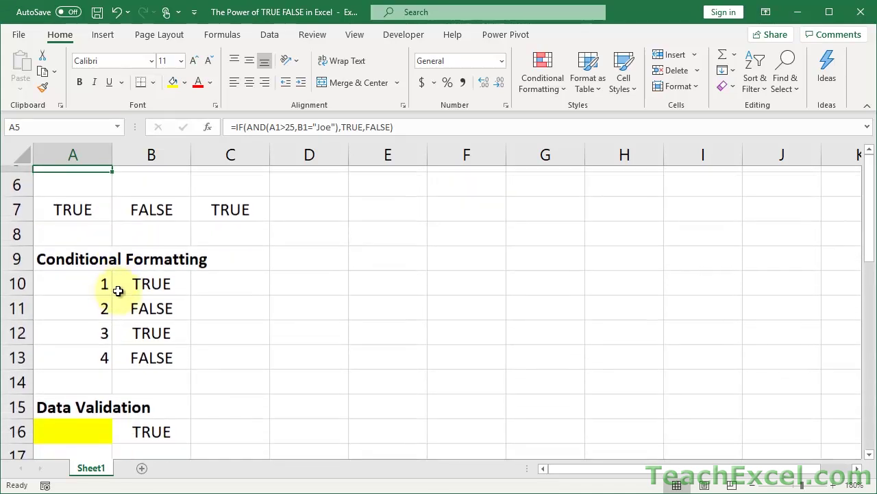
click(162, 270)
click(62, 281)
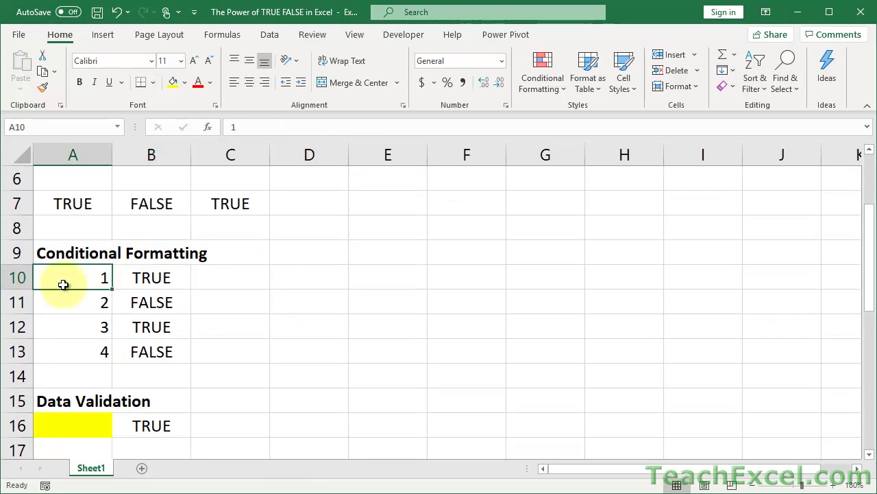
drag(62, 302, 60, 354)
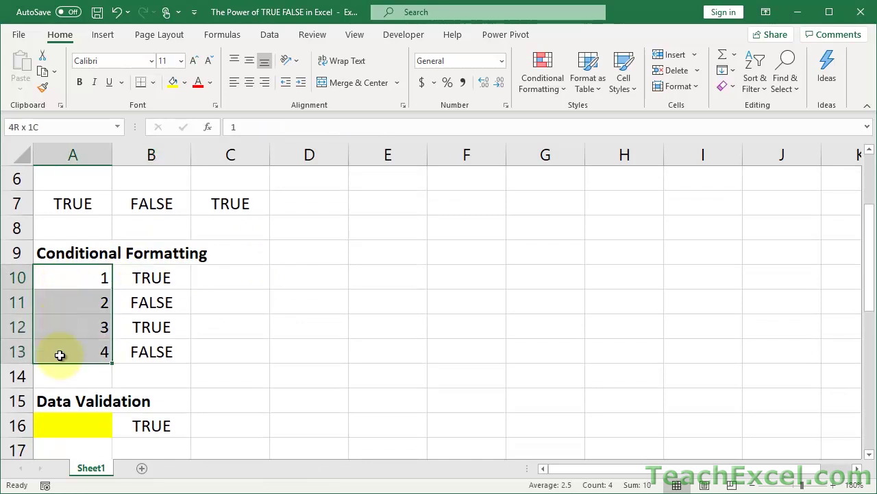
click(149, 276)
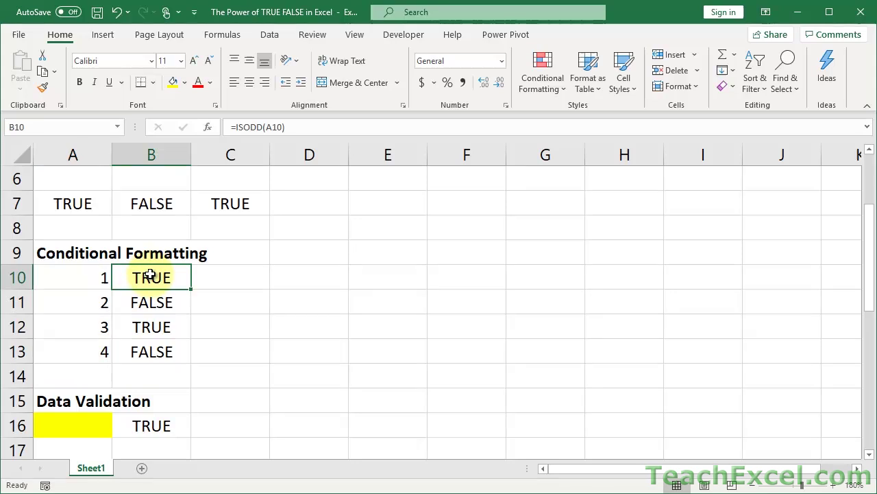
click(86, 276)
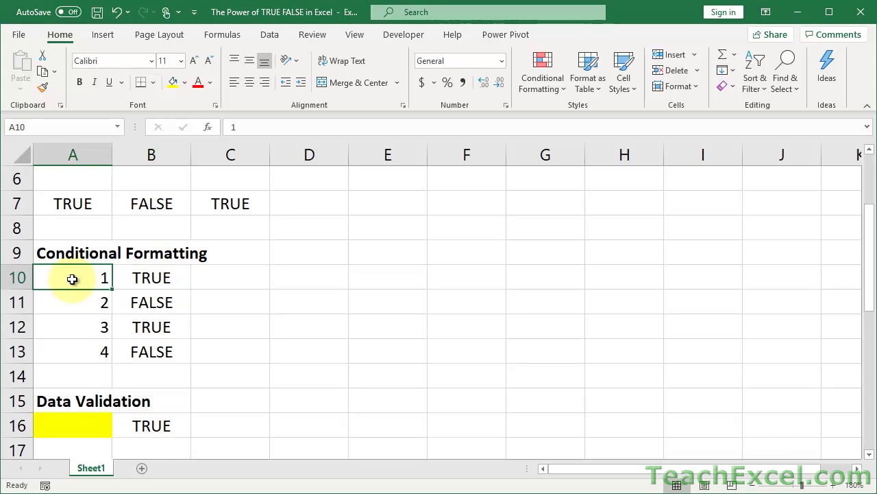
click(154, 276)
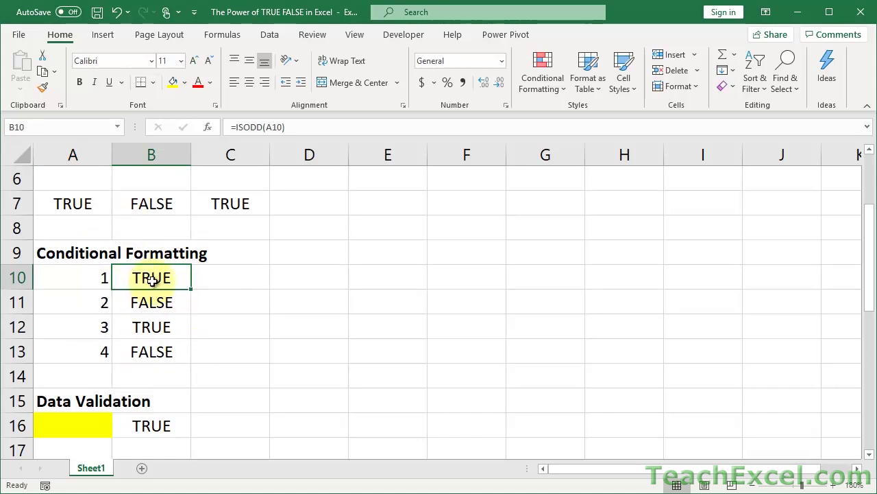
click(101, 280)
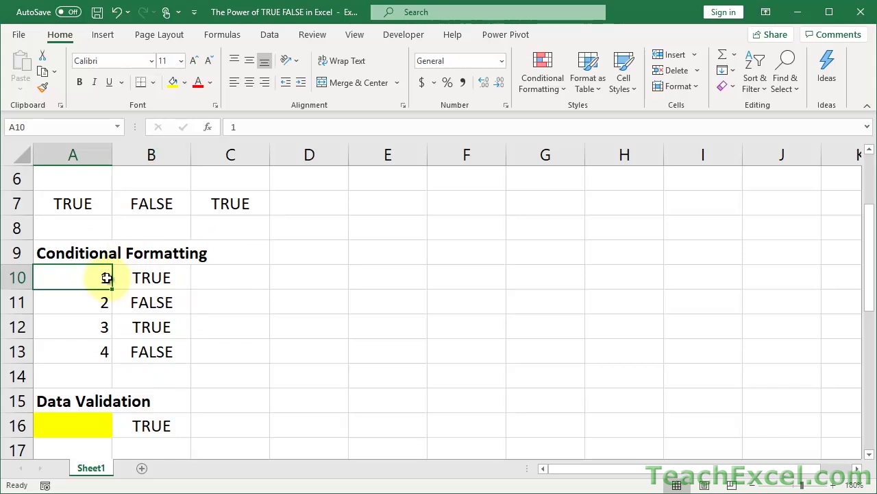
Step: Inspect the ISODD formulas in B10, B11 and B12 one after another without changing them
double_click(150, 278)
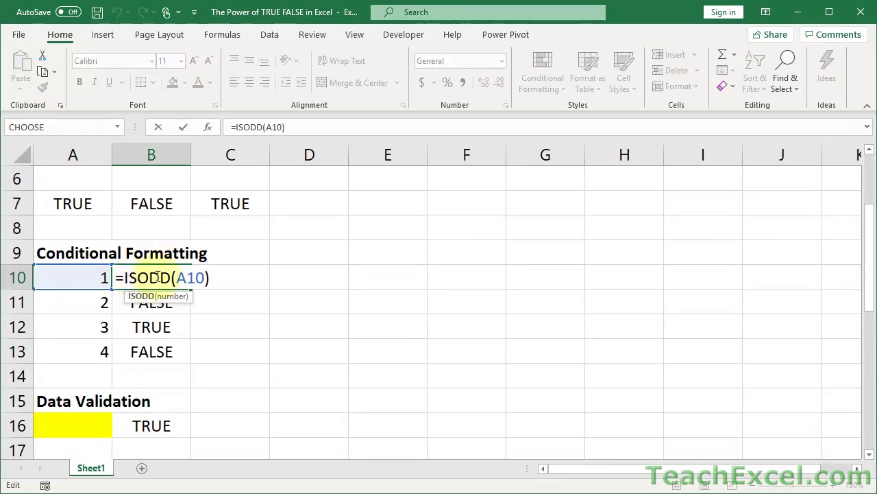
key(Return)
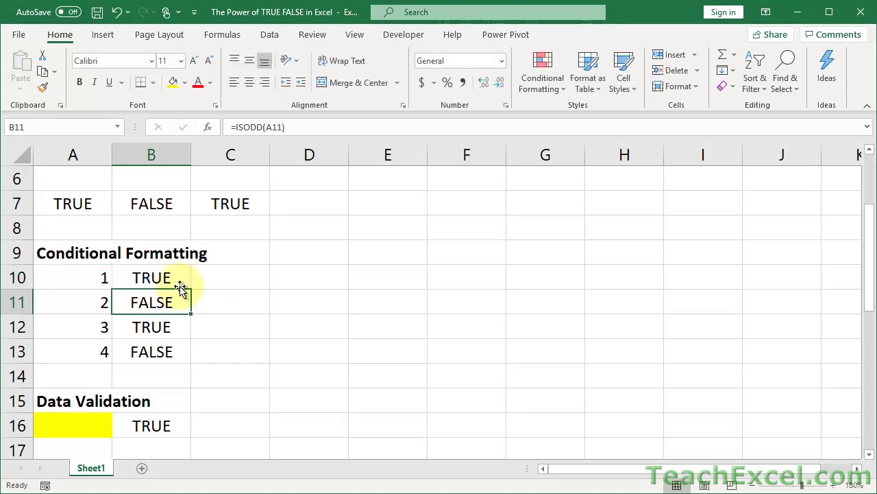
double_click(153, 303)
key(Return)
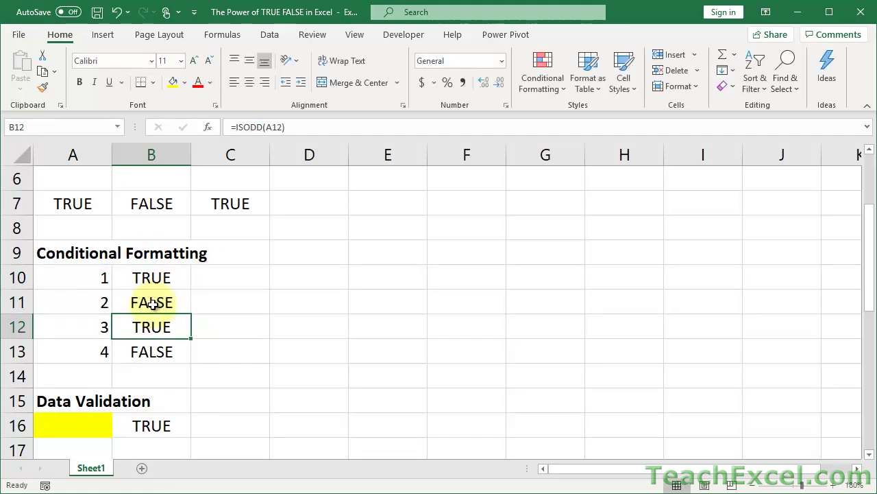
double_click(154, 327)
key(Return)
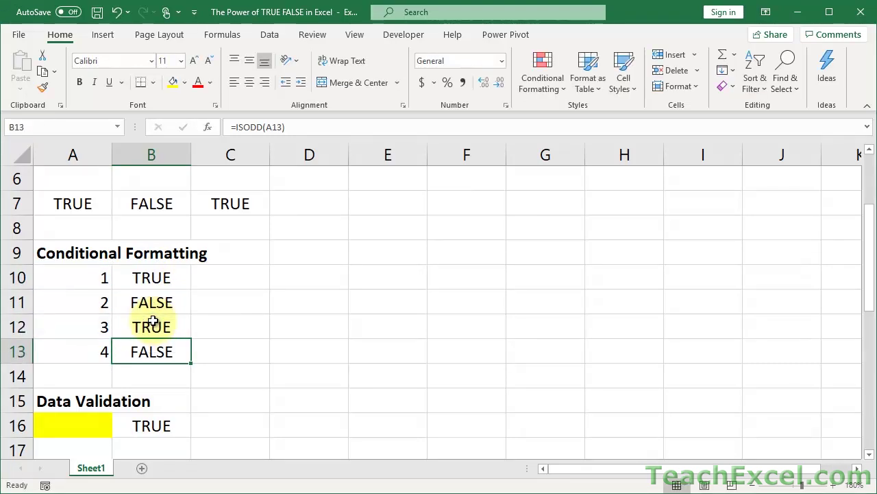
Step: Copy the full formula text =ISODD(A10) from B10 and leave the cell unchanged
click(146, 277)
double_click(147, 277)
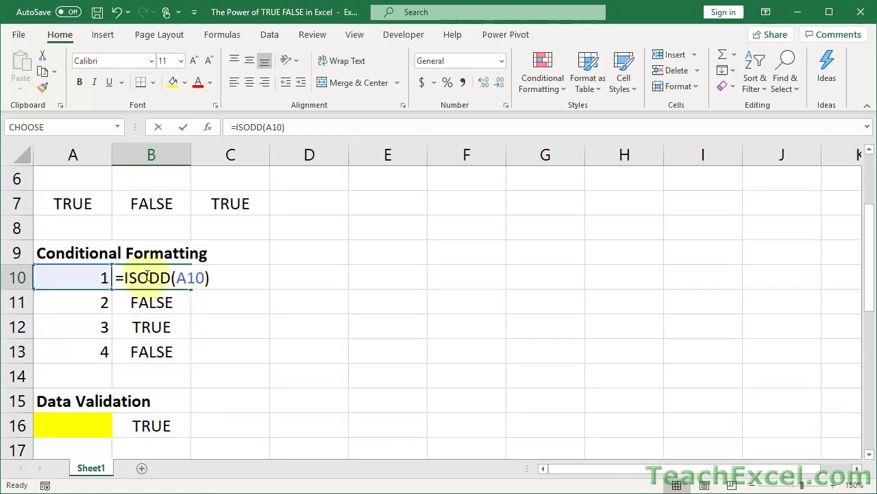
drag(117, 277, 226, 289)
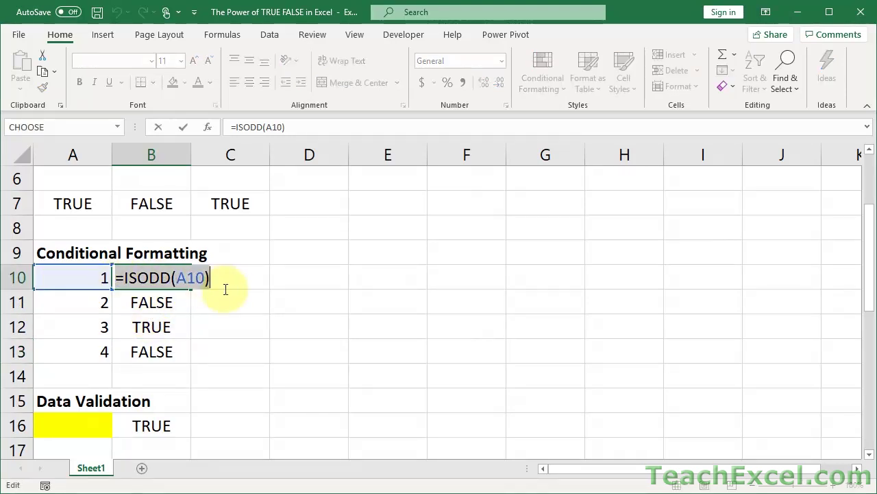
key(ctrl+c)
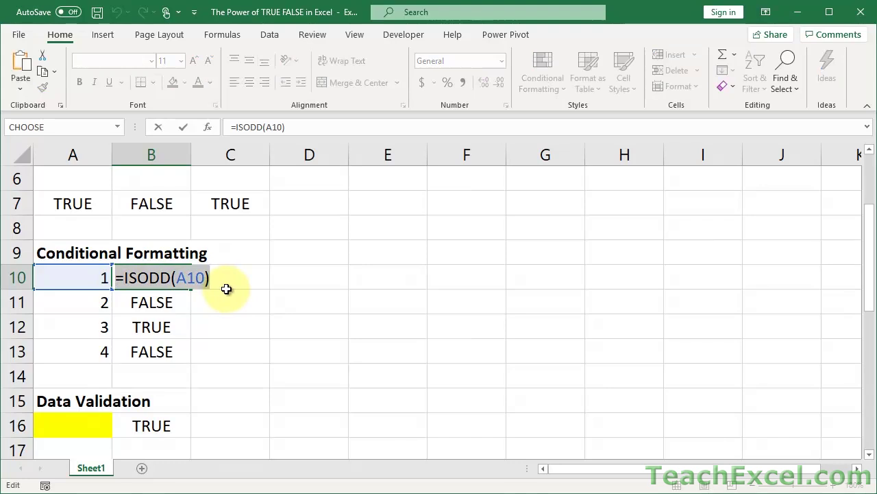
key(Escape)
double_click(160, 278)
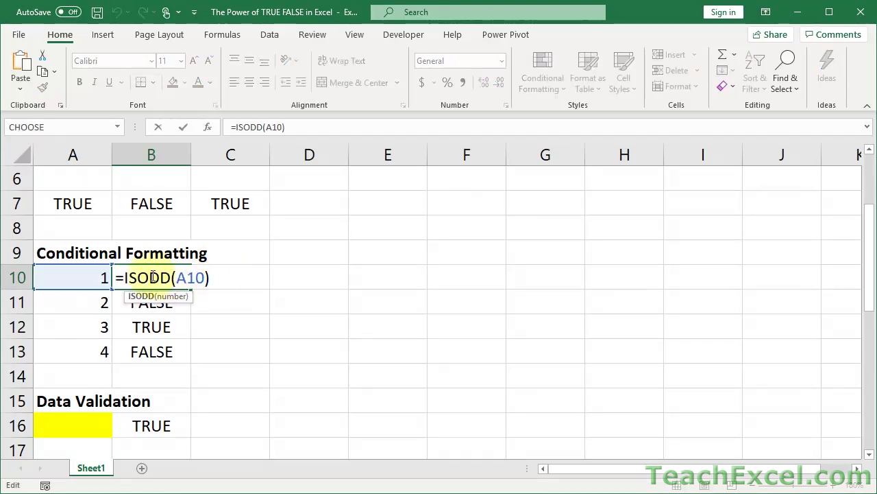
key(Escape)
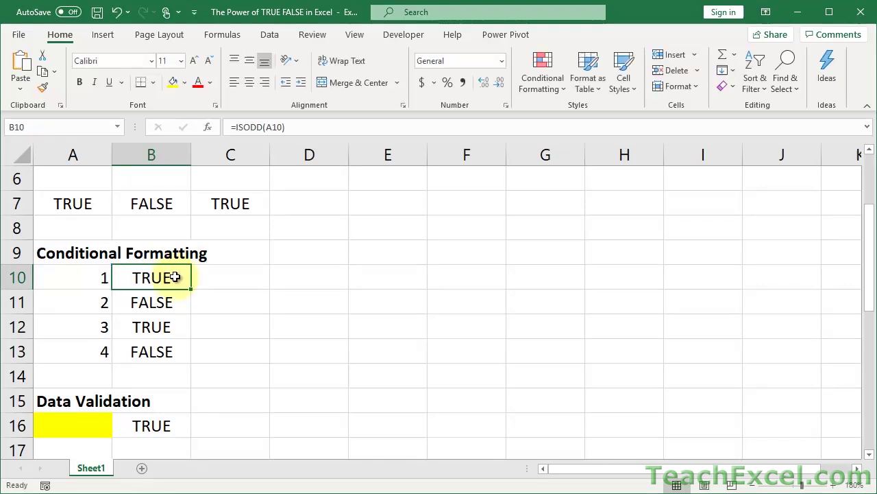
Step: Create a formula-based conditional formatting rule for the numbers in A10:A13 using =ISODD(A10)
click(74, 277)
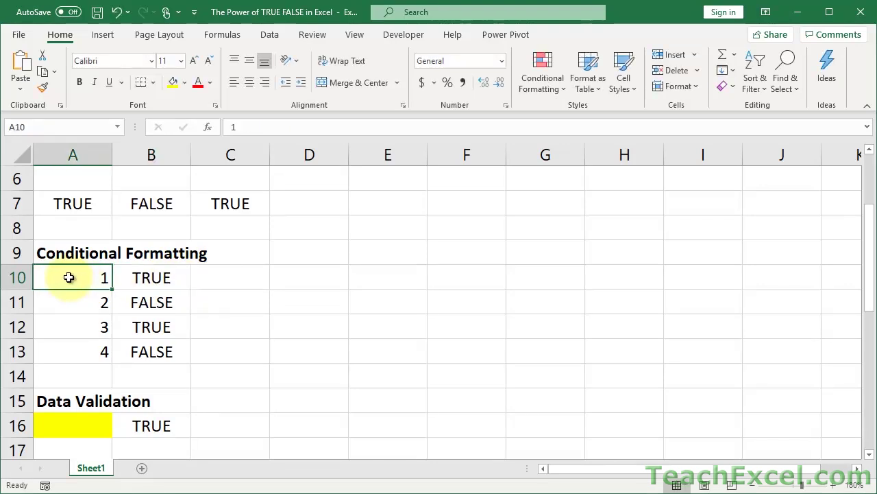
drag(66, 277, 74, 351)
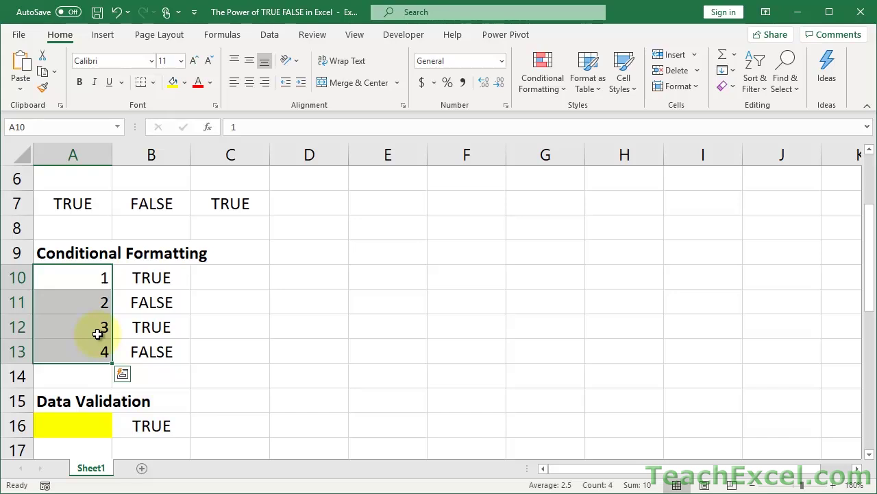
click(534, 80)
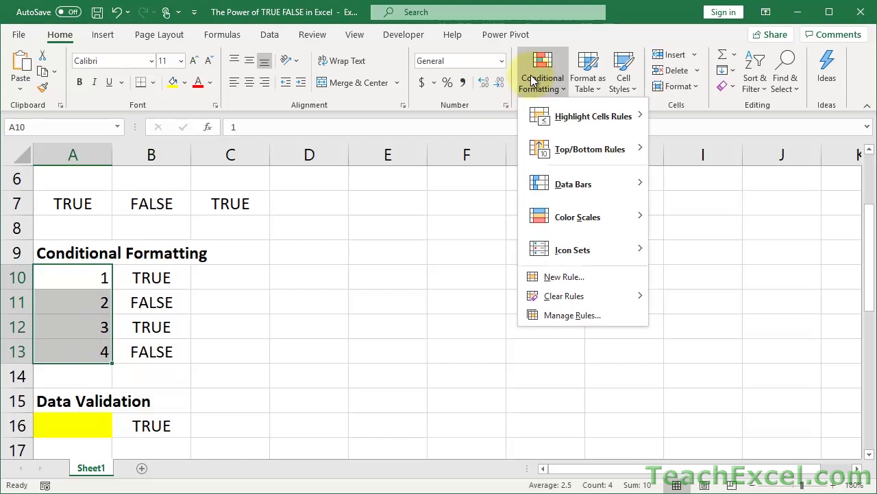
click(603, 277)
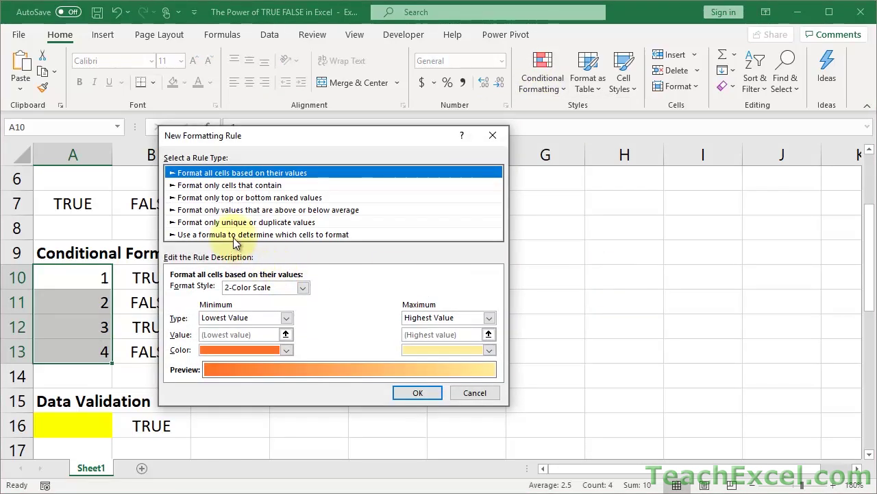
click(235, 234)
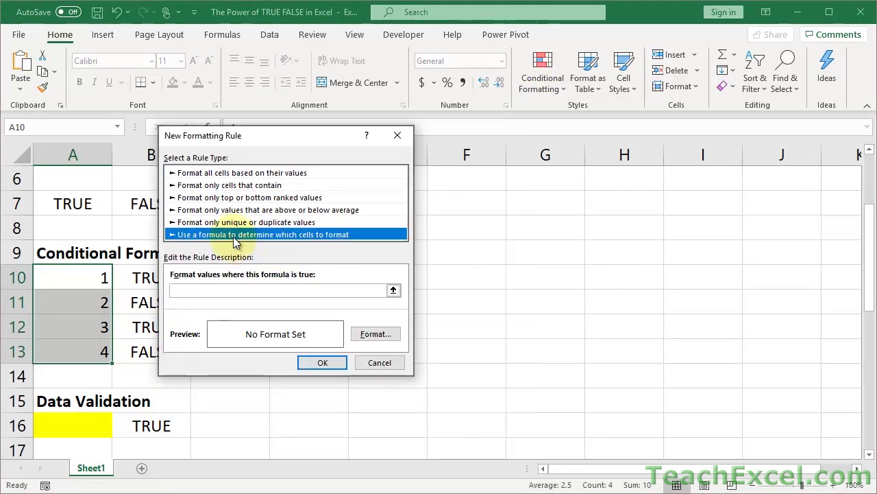
click(232, 290)
text(=ISODD(A10))
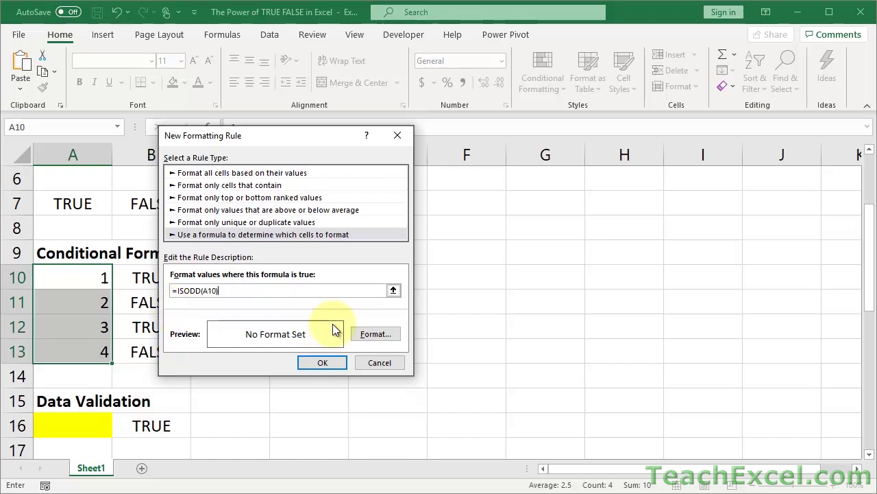
Step: Give the ISODD rule a light blue background fill and apply it to A10:A13
click(374, 334)
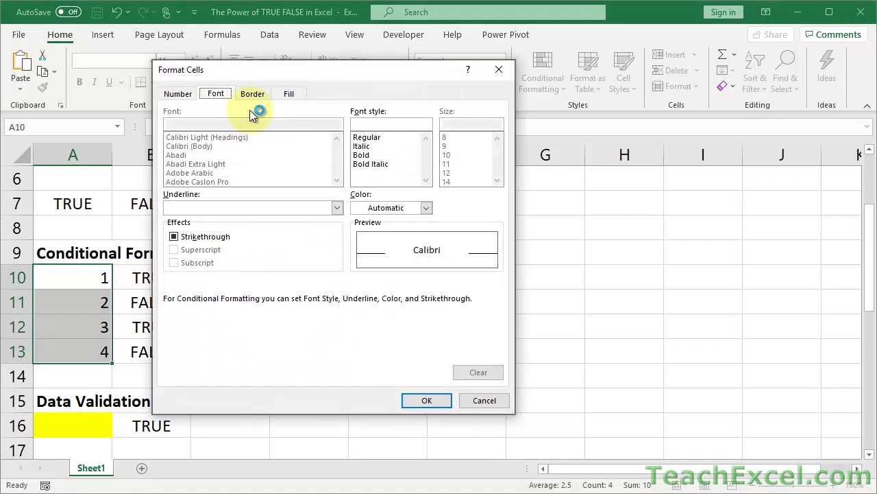
click(288, 93)
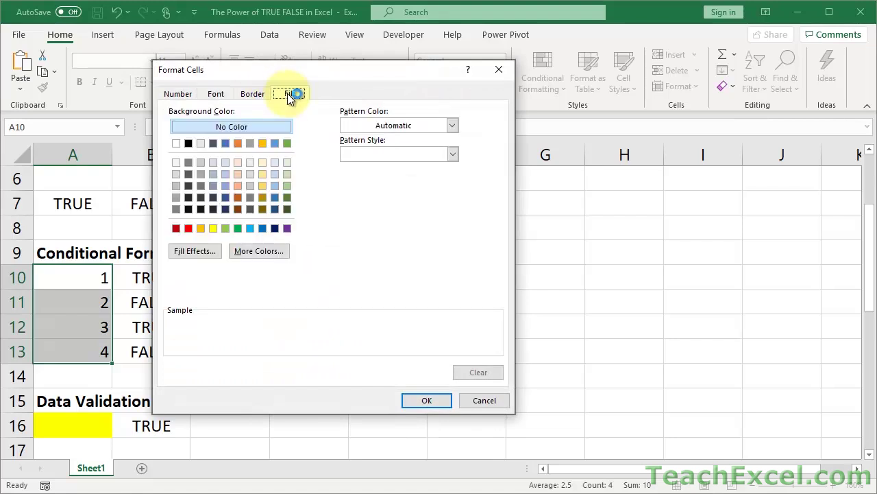
click(226, 162)
click(419, 400)
click(323, 363)
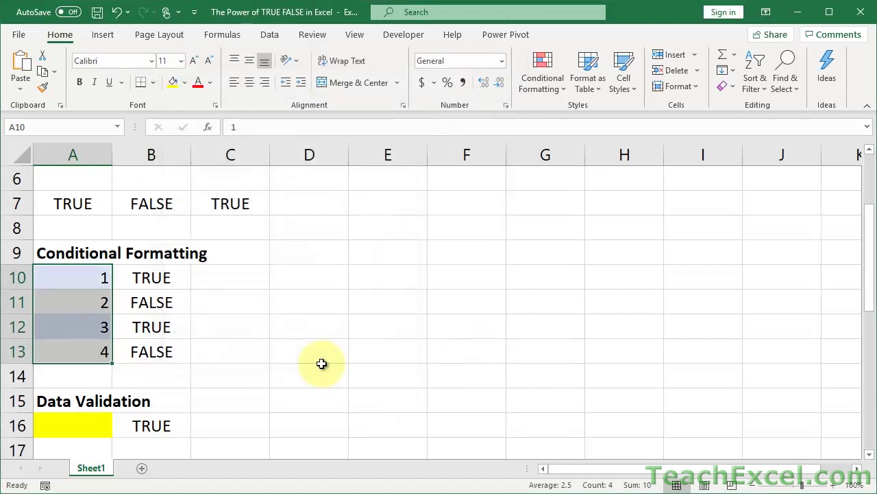
Step: Review the ISODD formulas in B10 and B11 and compare them with the IF and AND formula in A5, changing nothing
click(165, 302)
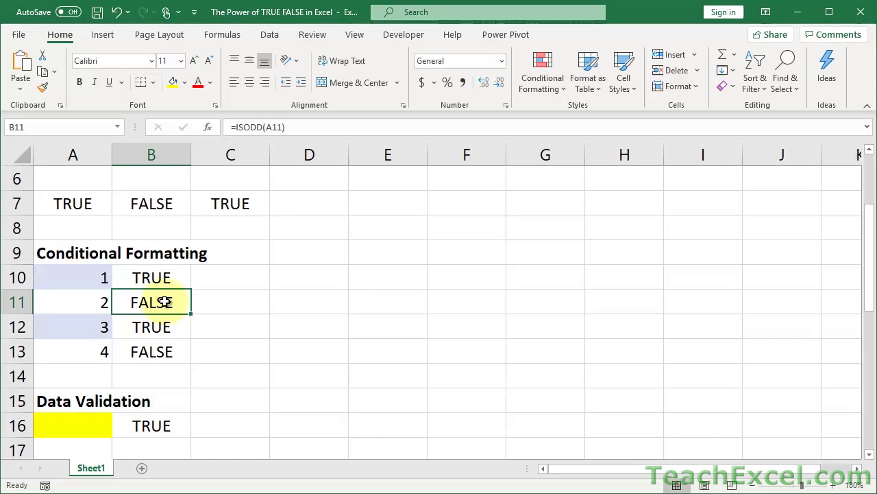
click(159, 279)
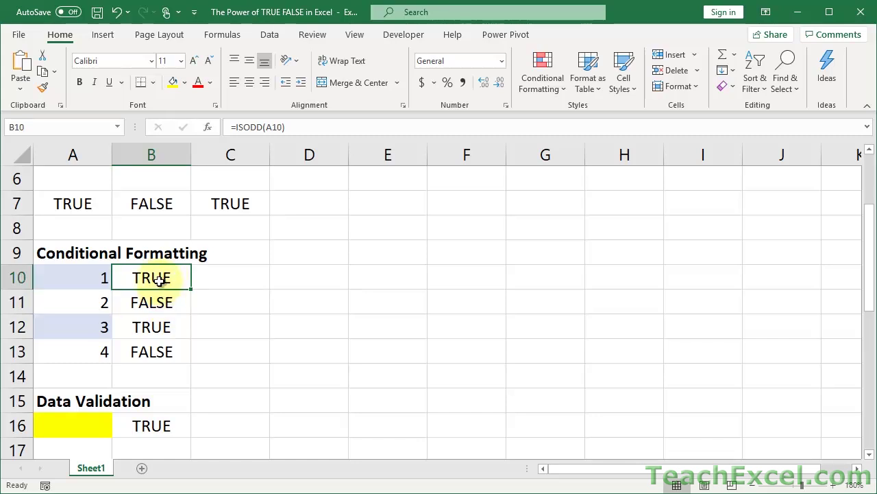
double_click(159, 278)
key(Escape)
scroll(160, 279, up, 2)
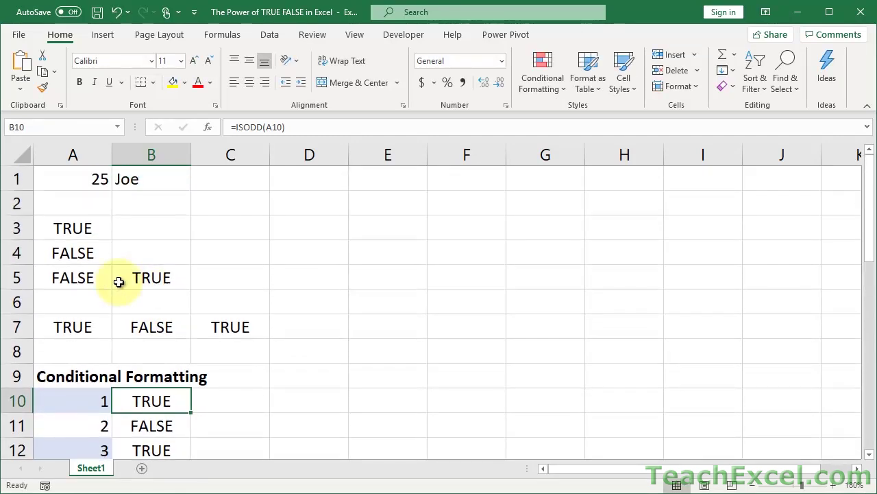
double_click(82, 281)
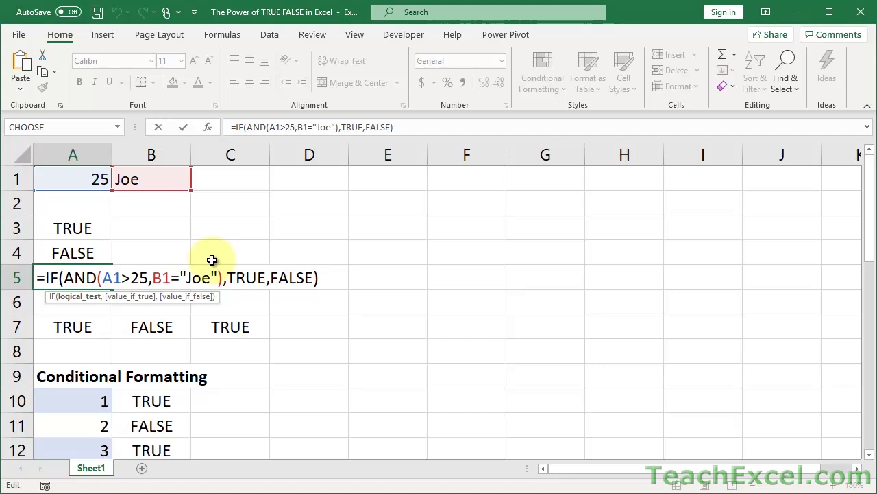
key(Escape)
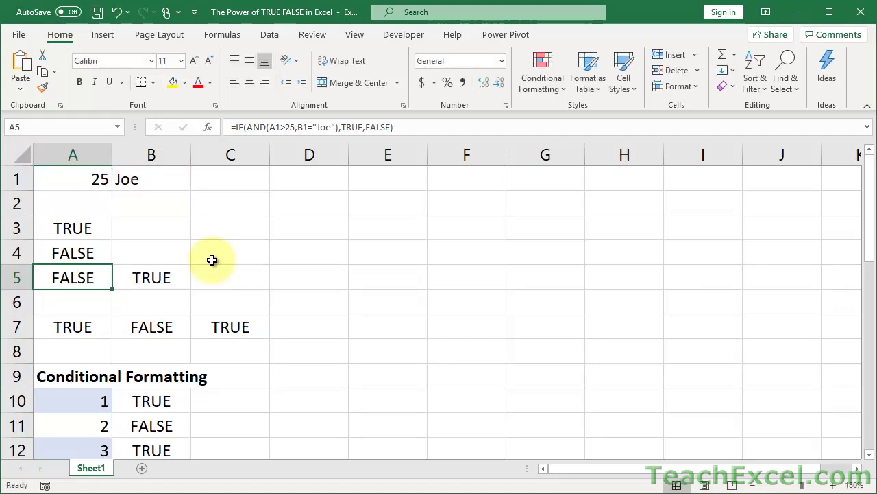
scroll(211, 260, down, 2)
scroll(212, 259, down, 1)
double_click(170, 275)
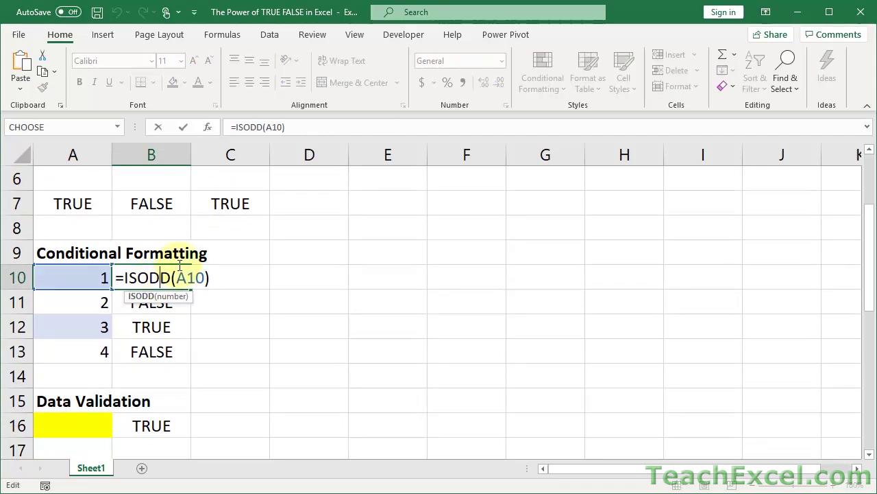
key(Escape)
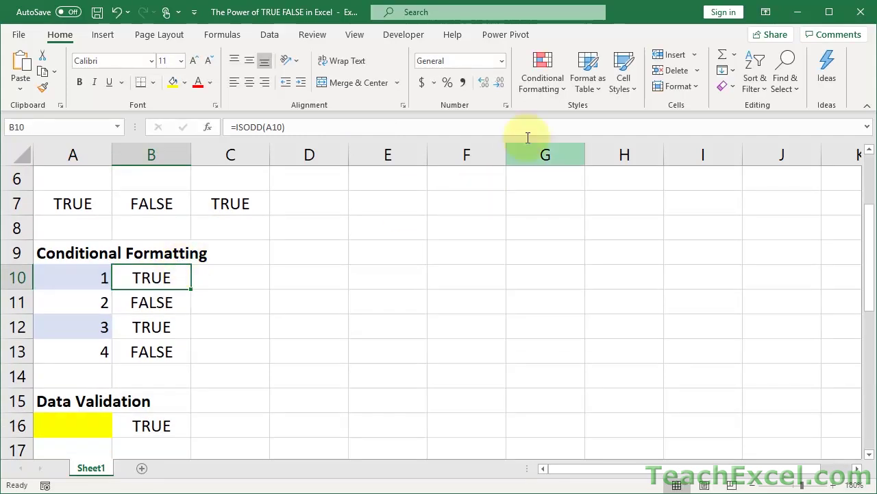
Step: Look over the built-in conditional formatting rule types, including the Highlight Cells presets, without applying one
click(536, 82)
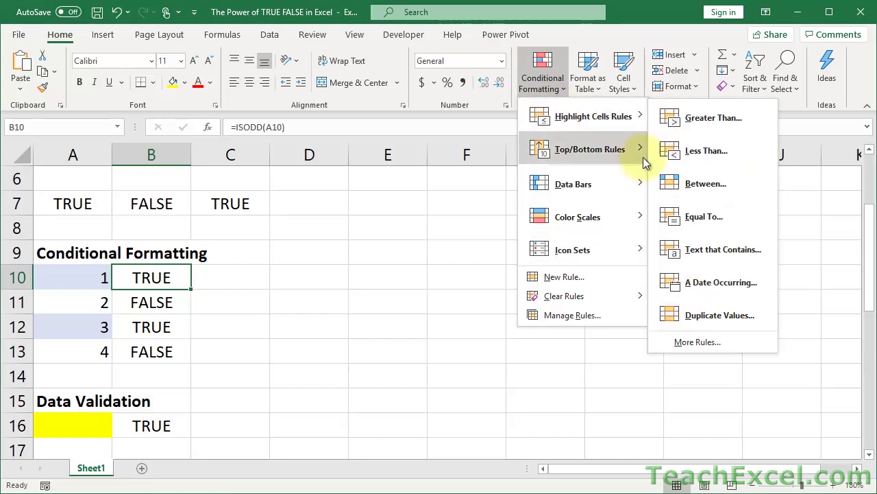
mouse_move(587, 144)
key(Escape)
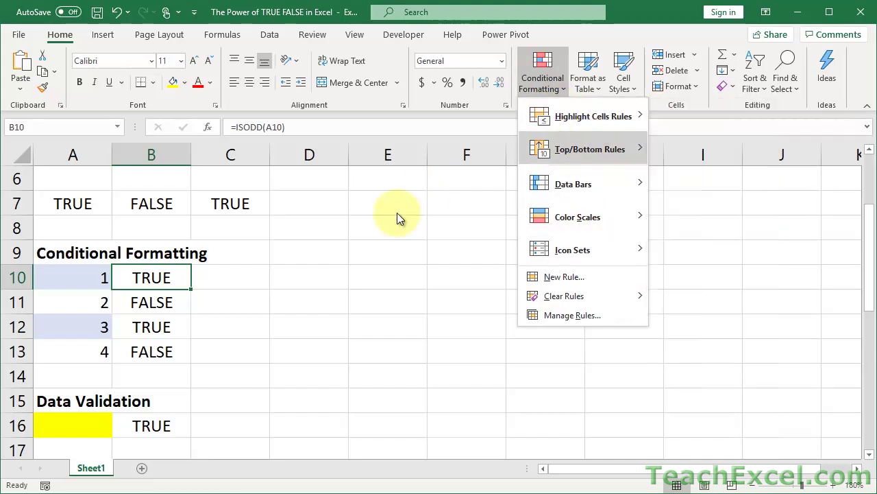
key(Escape)
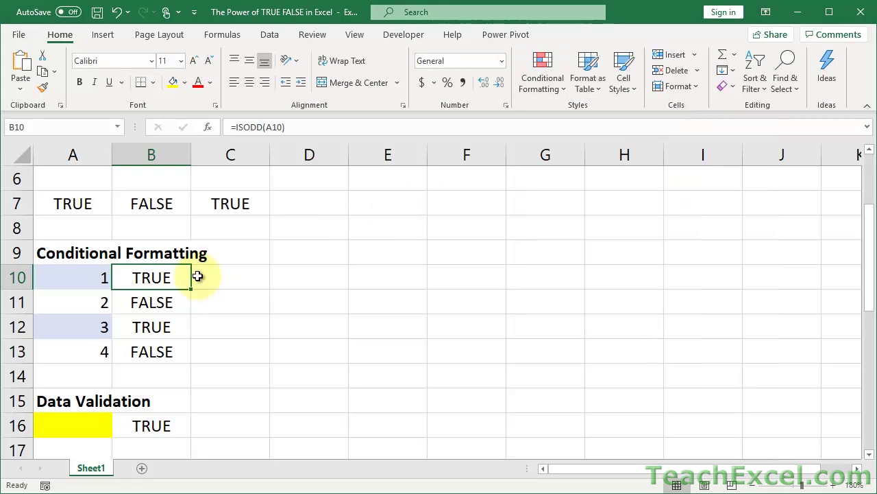
Step: Inspect the comparison formula in B16 under the Data Validation heading and leave it unchanged
scroll(198, 276, down, 2)
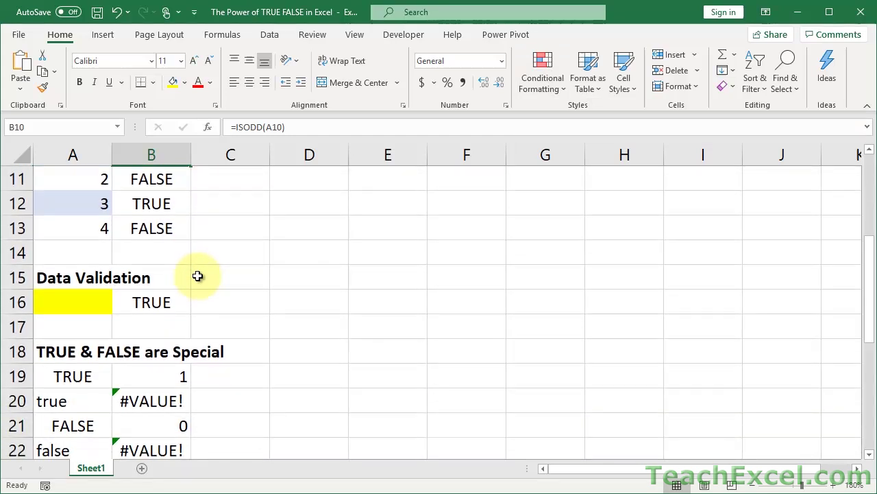
scroll(197, 275, down, 1)
scroll(197, 275, up, 1)
scroll(198, 276, down, 1)
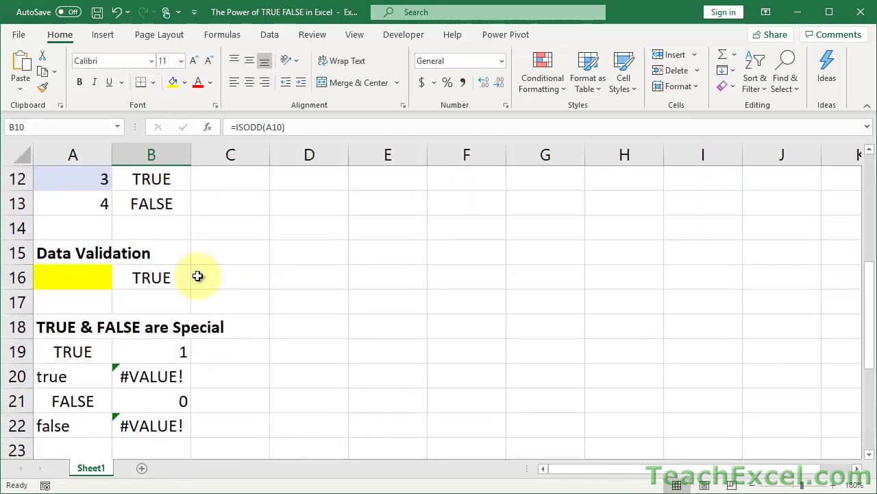
click(158, 276)
double_click(151, 277)
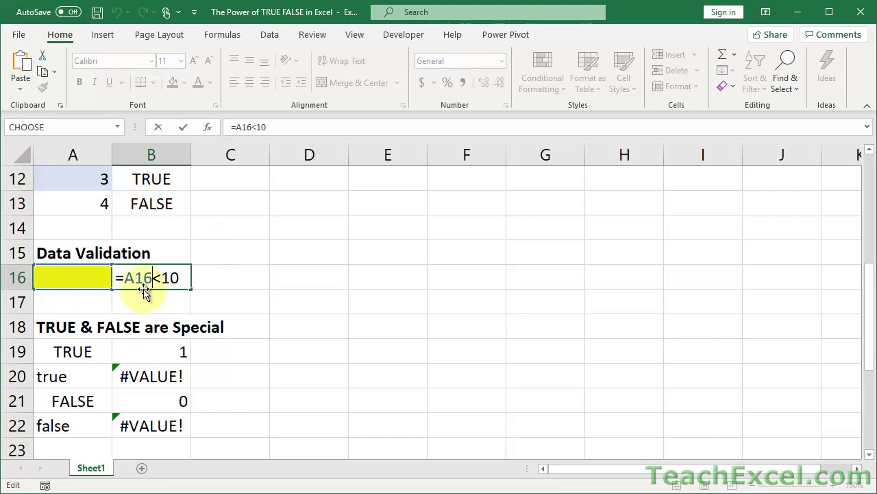
key(ctrl+Return)
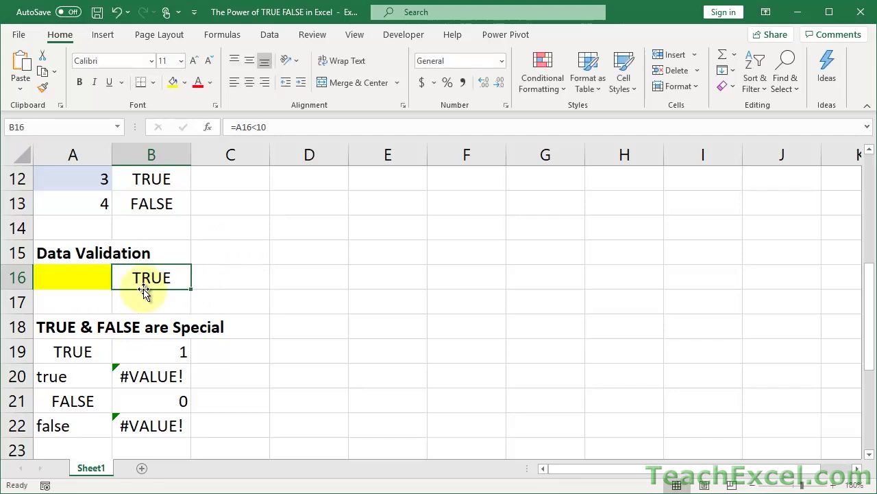
Step: Copy the full formula text =A16<10 from B16 and leave the cell unchanged
click(68, 281)
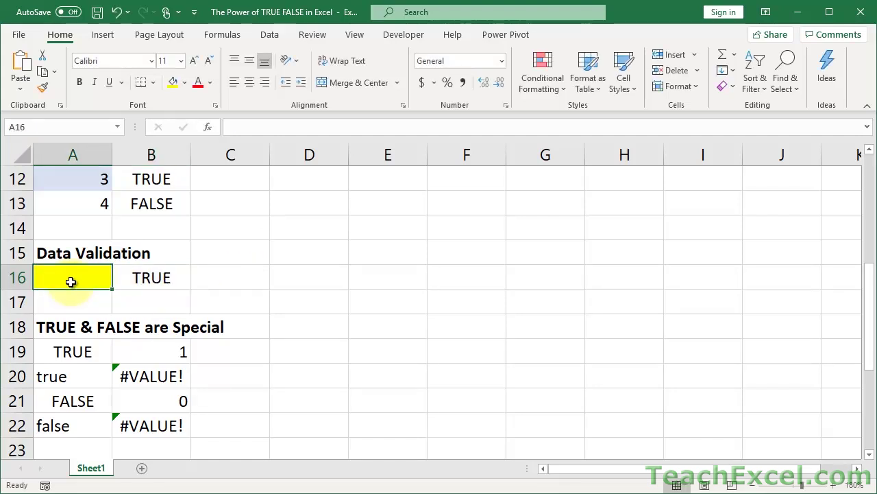
click(124, 274)
double_click(124, 276)
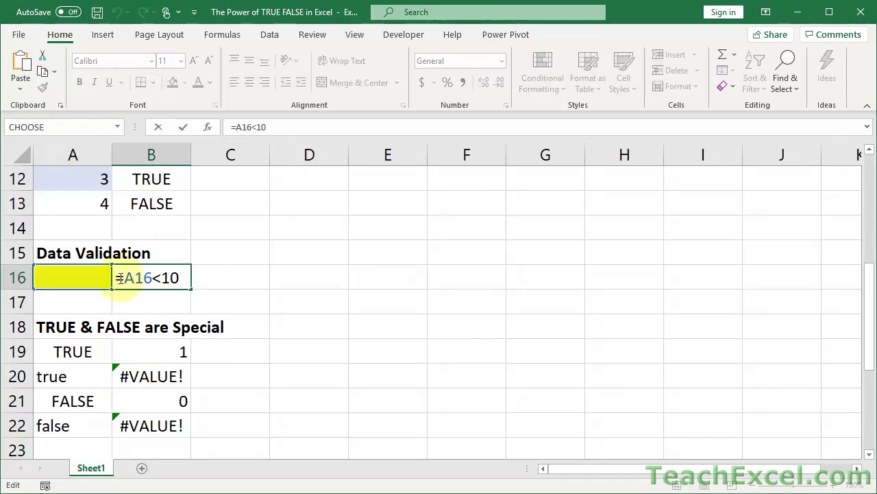
drag(121, 278, 204, 277)
key(Escape)
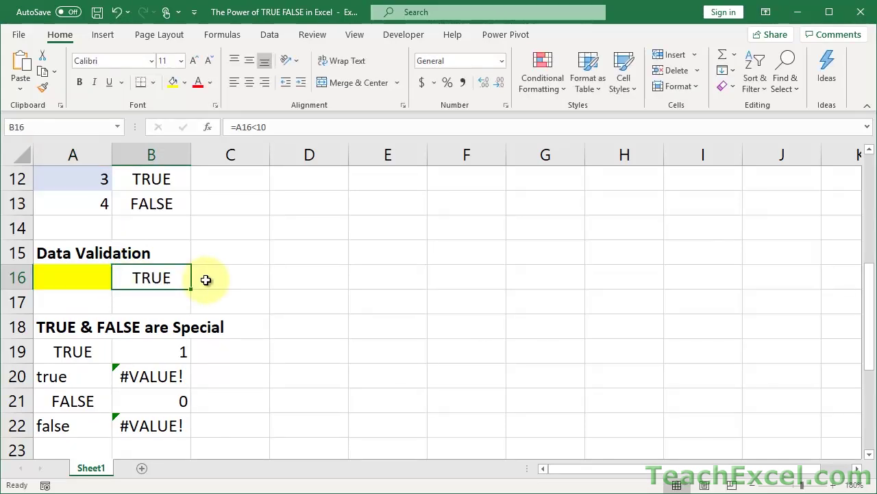
Step: Set up data validation on the yellow cell A16 that allows Custom entries with the formula =A16<10
click(70, 278)
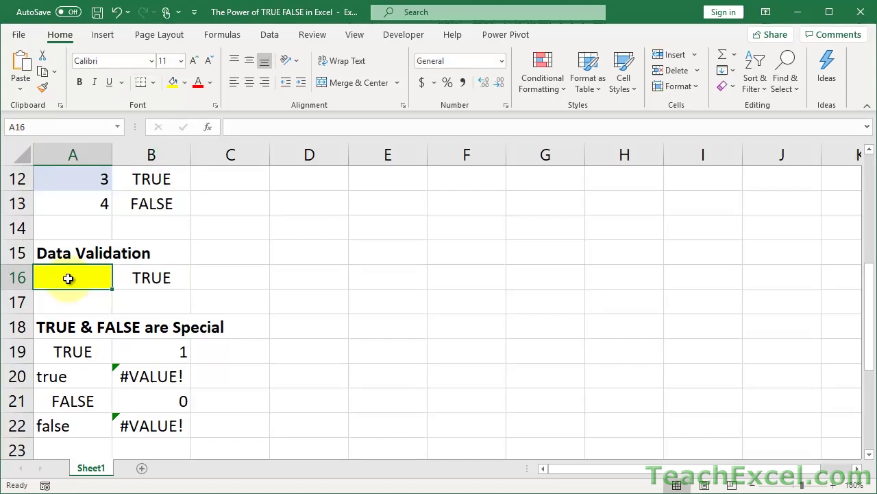
click(269, 35)
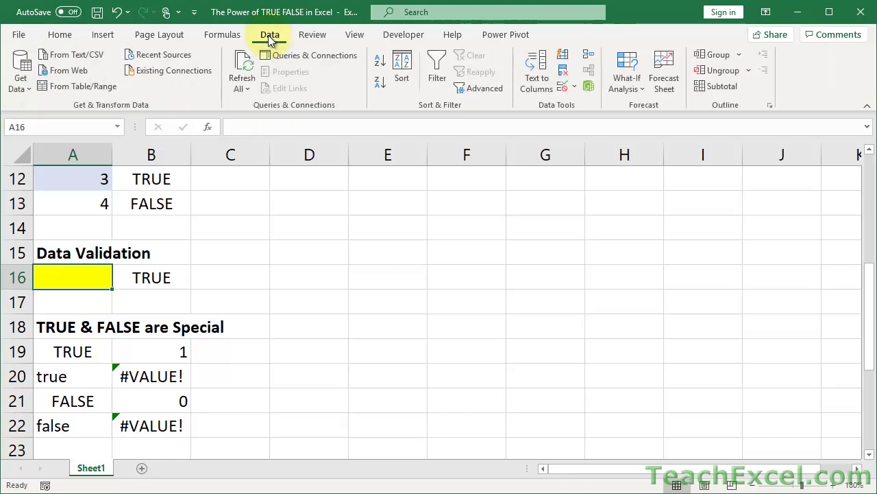
click(564, 87)
key(Escape)
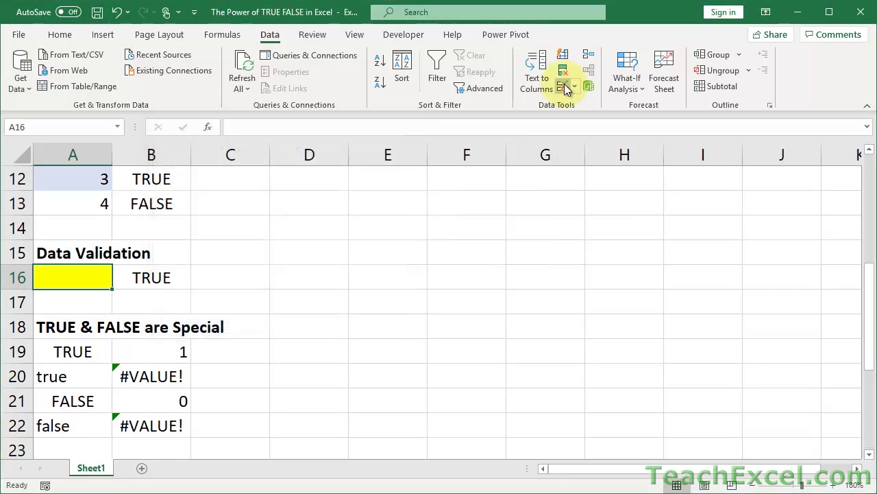
key(alt+d)
key(l)
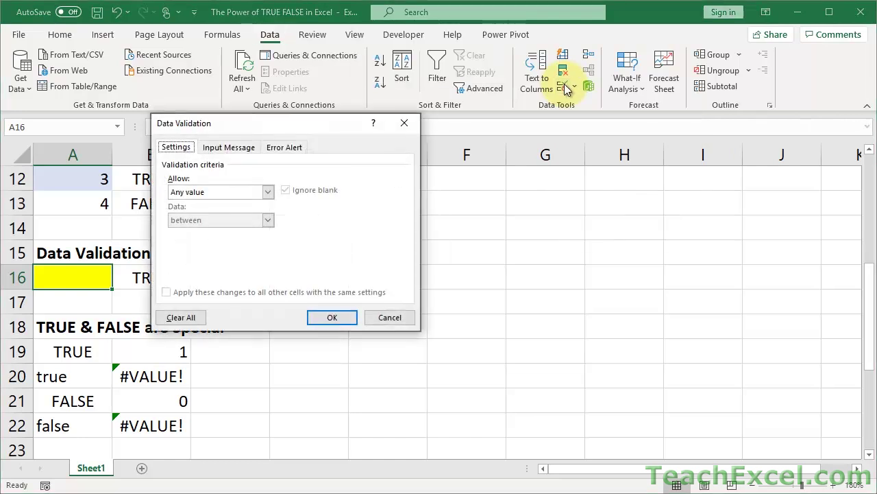
drag(303, 123, 393, 133)
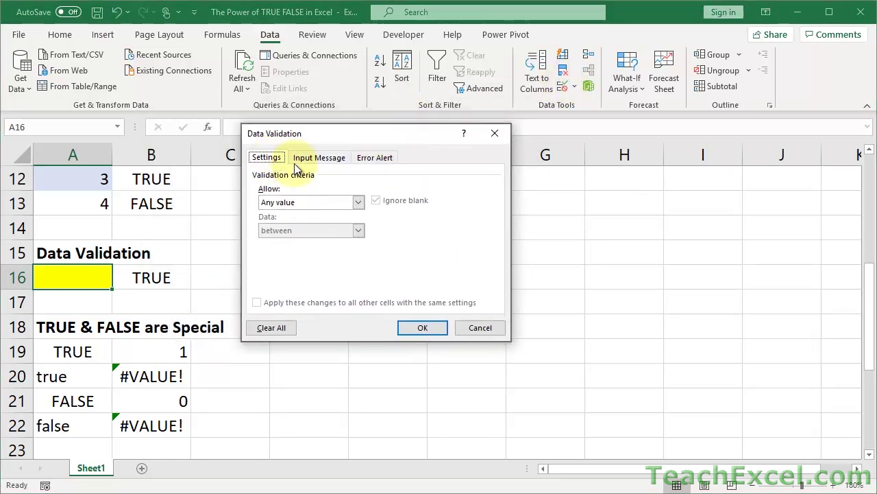
click(358, 201)
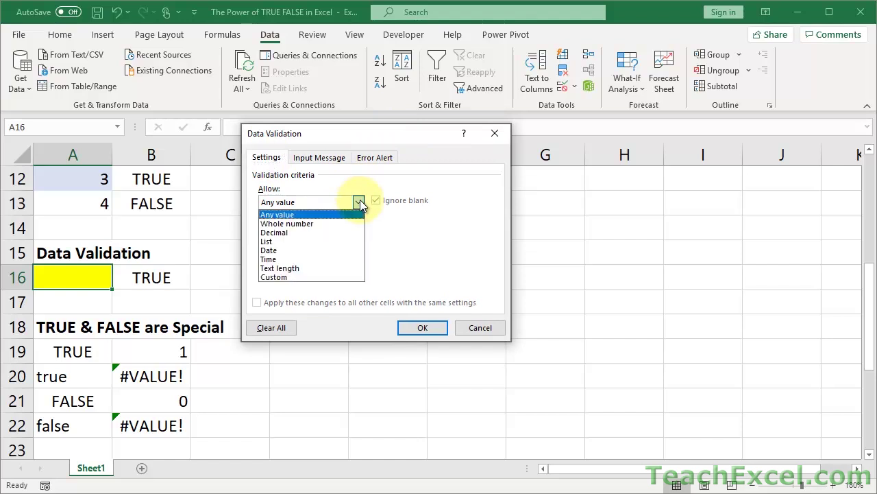
click(271, 276)
click(302, 256)
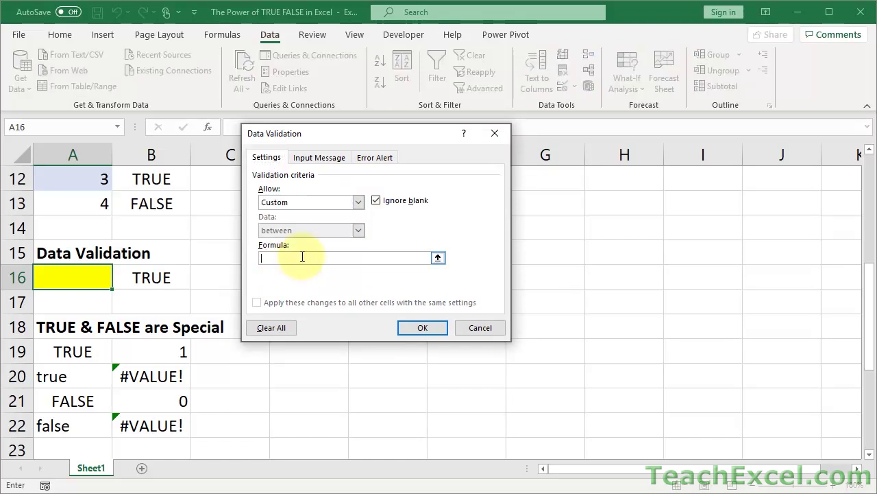
text(=A16<10)
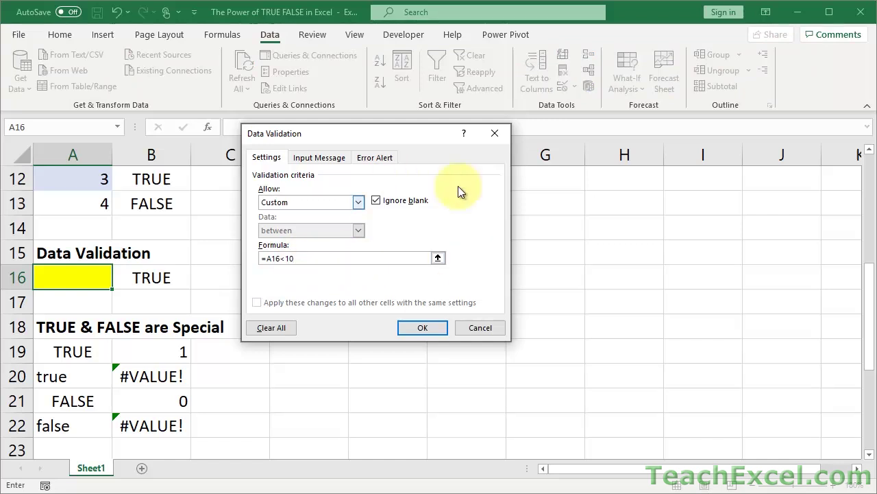
Step: Give A16's validation an error alert titled "Thanos is upset!" with the message "You input the wrong value - make it less than 10."
click(377, 159)
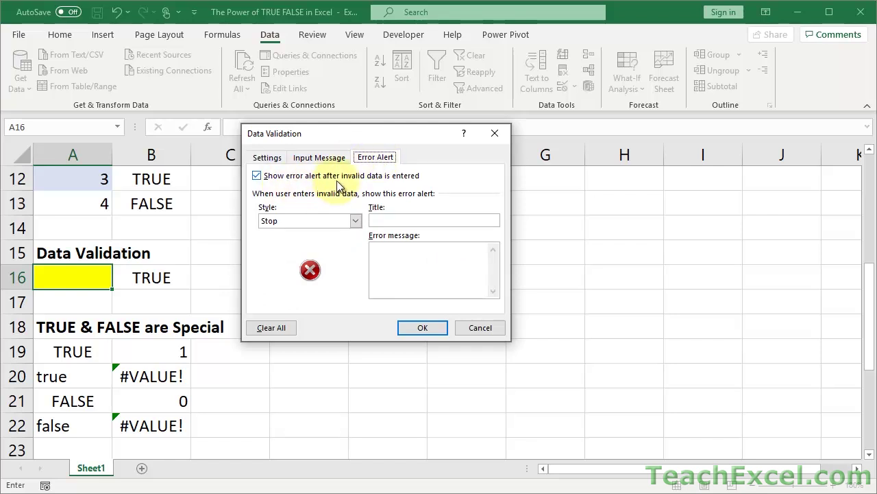
click(383, 218)
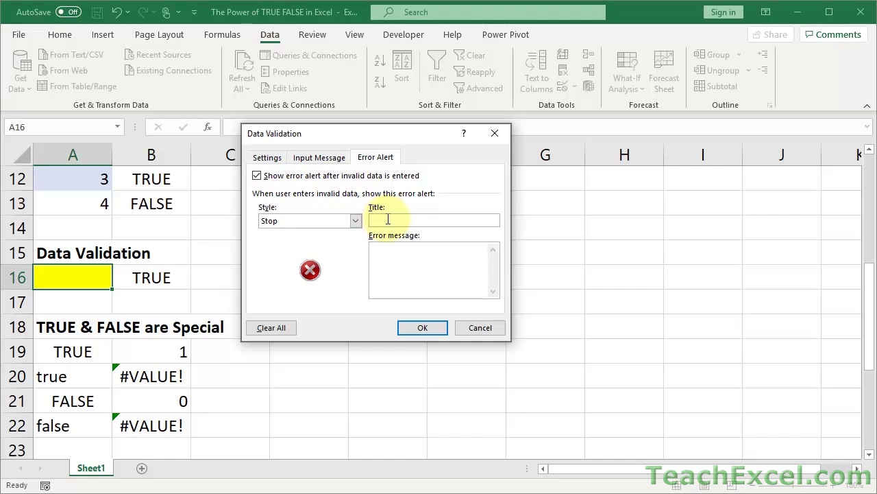
text(You)
key(BackSpace)
key(BackSpace)
key(BackSpace)
text(Thanos is upset!)
click(410, 267)
text(You input the wron)
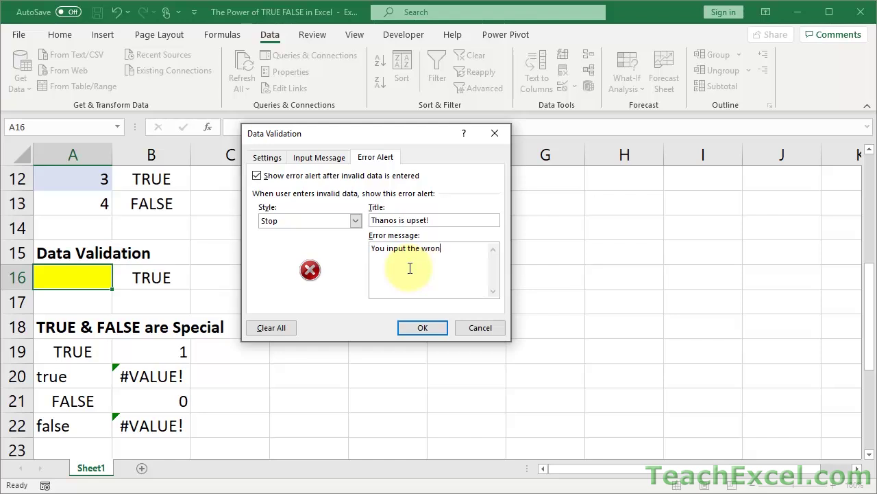
text(g value - make it less than 10.)
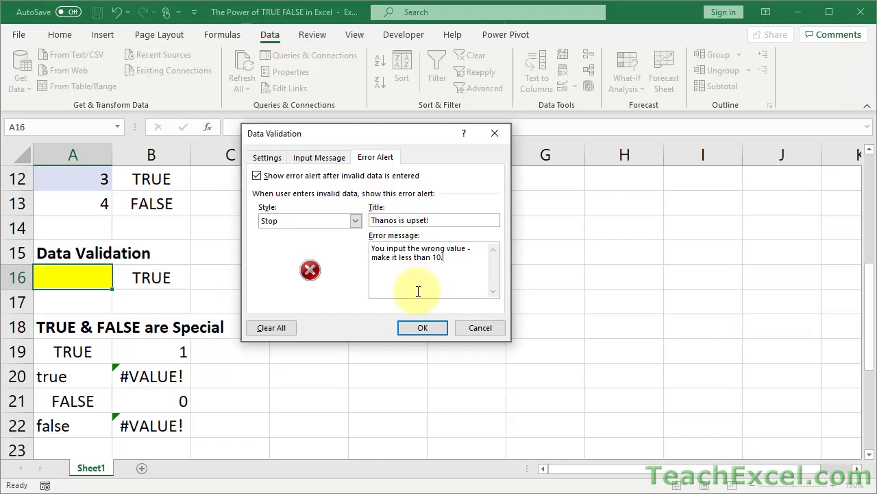
click(421, 329)
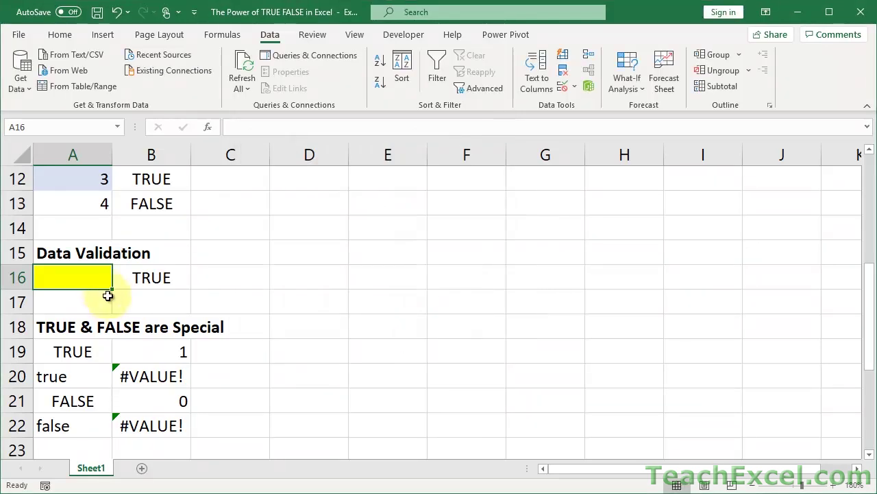
Step: Test the validation on A16 with the entries 4 and 11, and leave the cell empty
text(4)
key(Return)
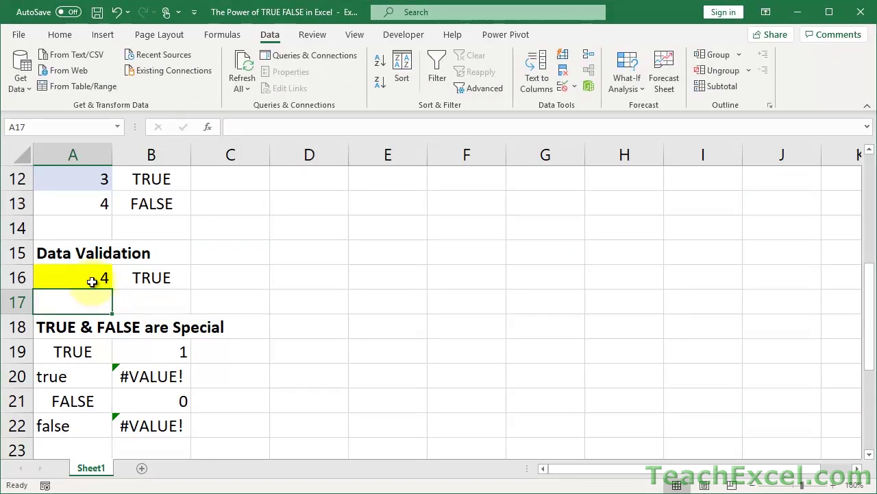
click(92, 281)
text(11)
key(Return)
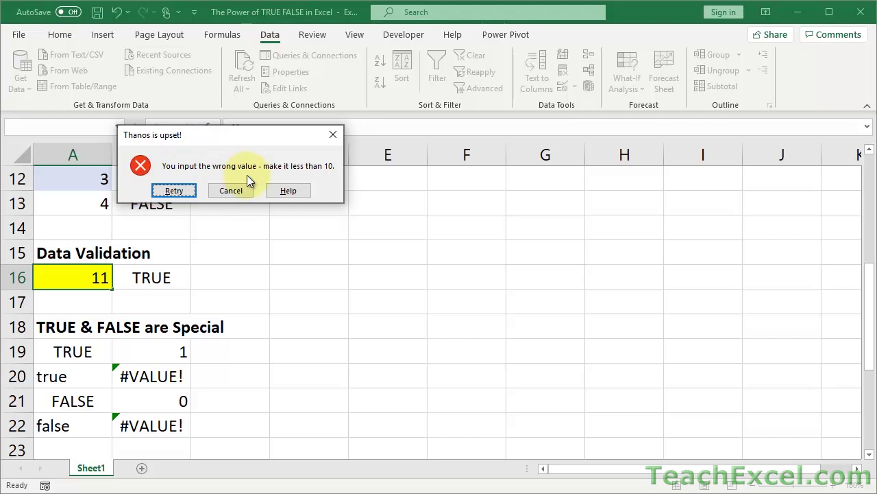
click(176, 190)
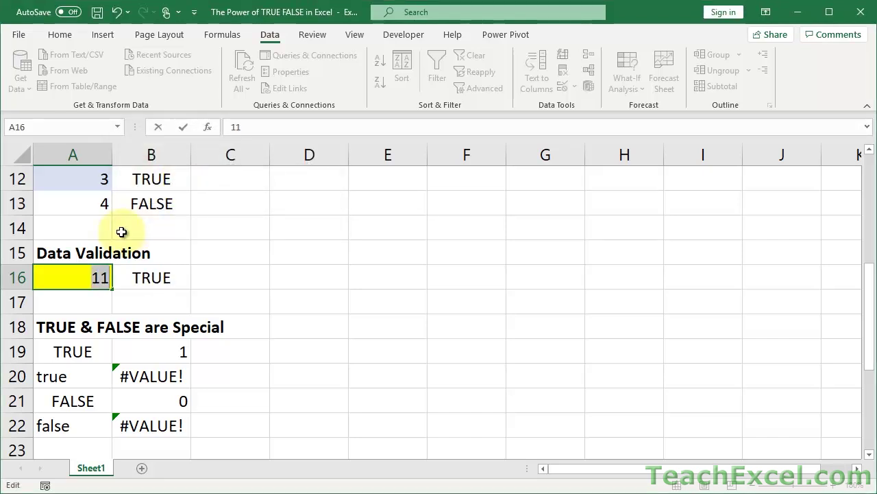
key(BackSpace)
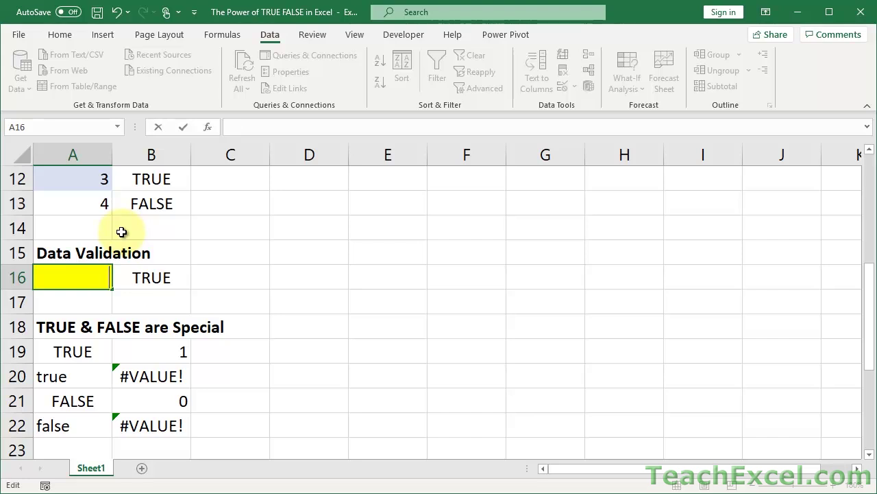
key(Return)
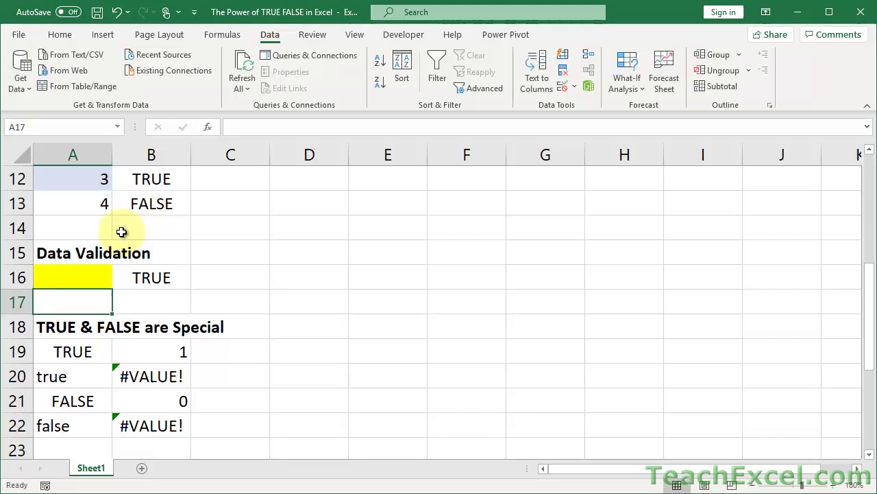
Step: Review the validation criteria and error alert set on A16 without changing them
click(80, 275)
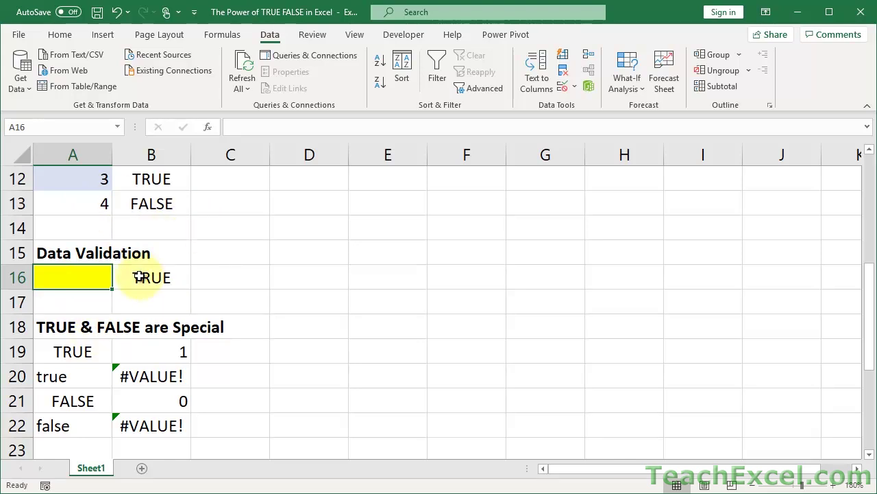
click(144, 276)
click(95, 277)
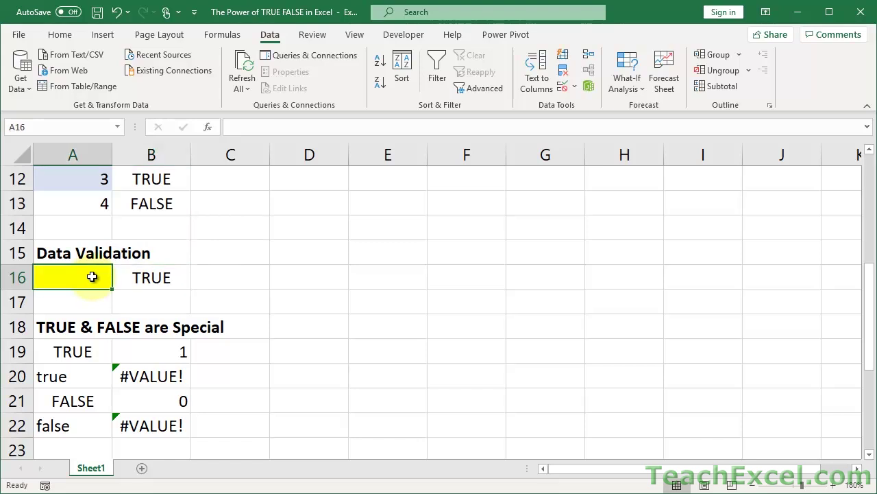
key(alt+a)
key(v)
key(v)
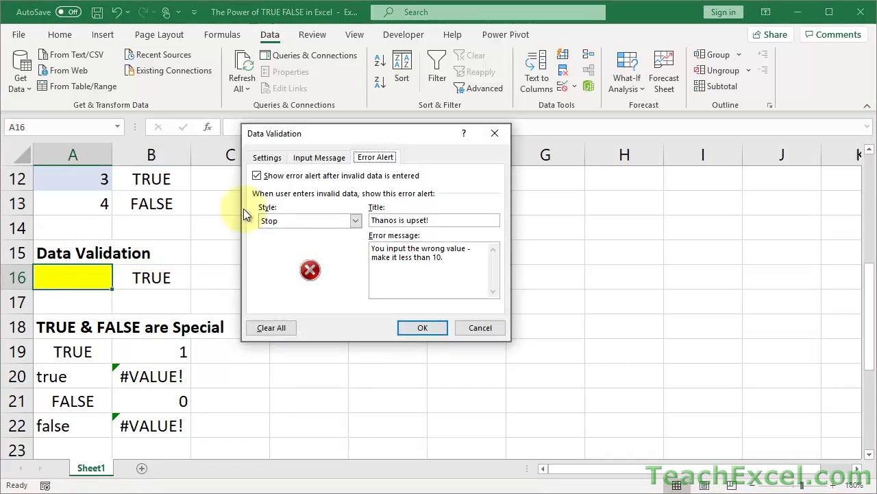
click(267, 157)
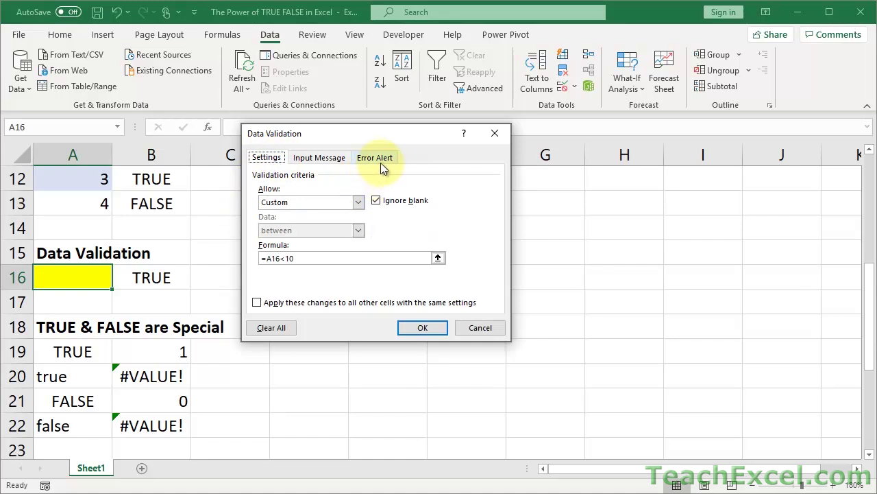
click(381, 162)
click(278, 158)
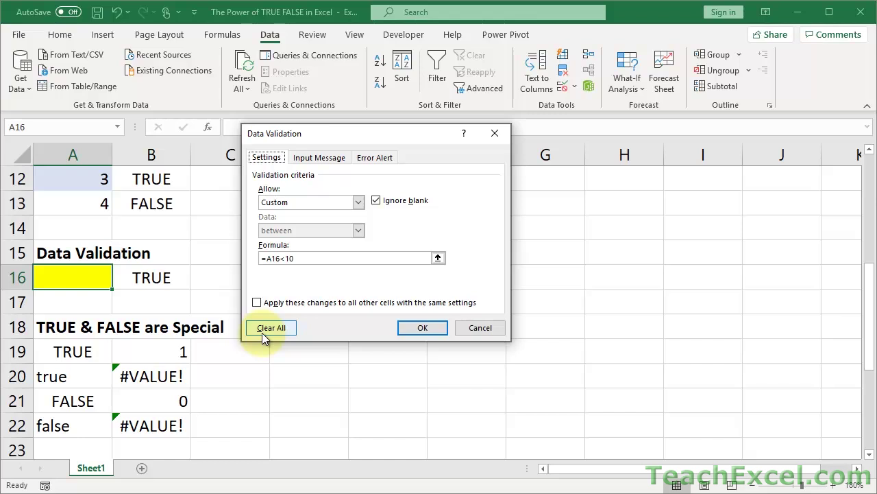
click(481, 328)
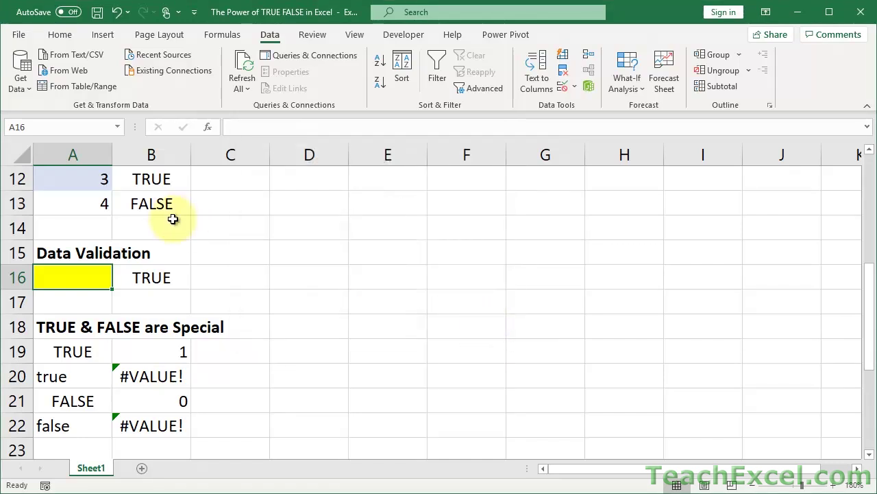
Step: Look over the worksheet's TRUE and FALSE examples from row 1 down to the Type and Count table
scroll(172, 220, up, 3)
scroll(172, 219, up, 2)
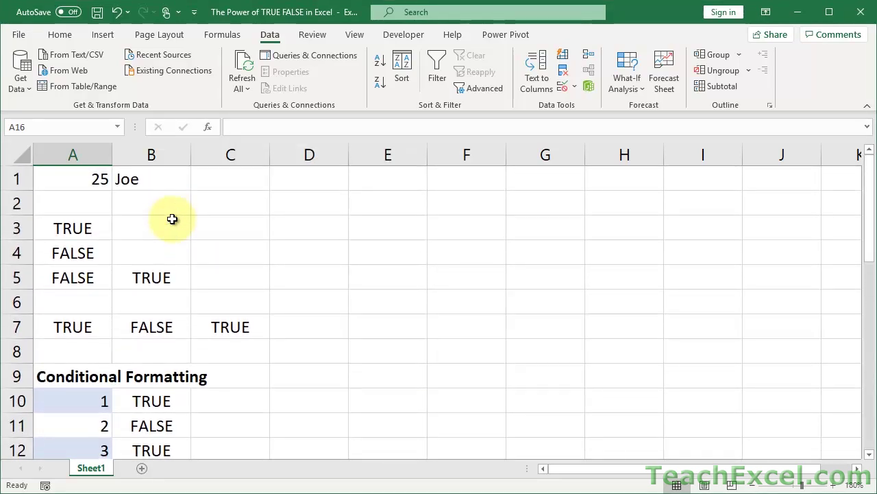
scroll(172, 219, down, 3)
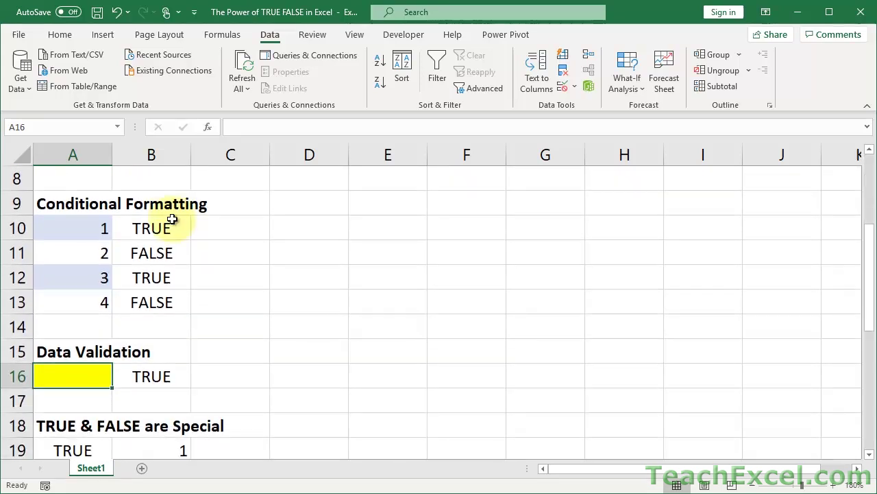
scroll(172, 220, up, 3)
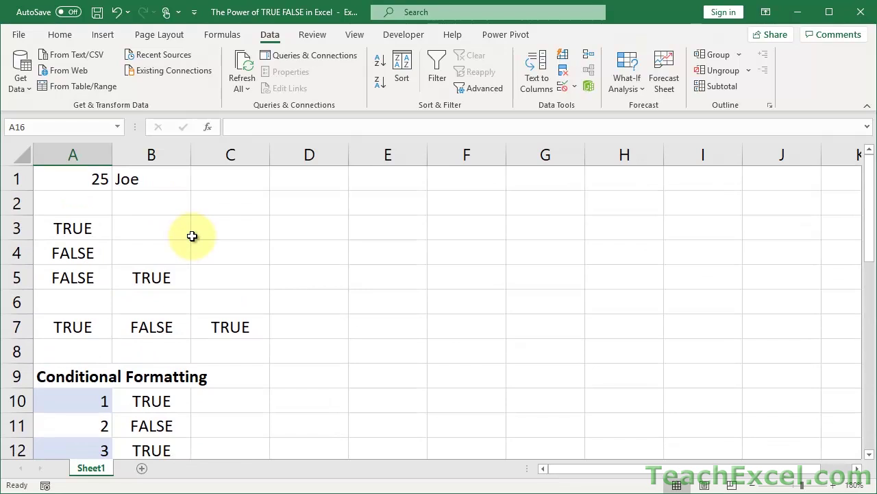
scroll(160, 327, down, 3)
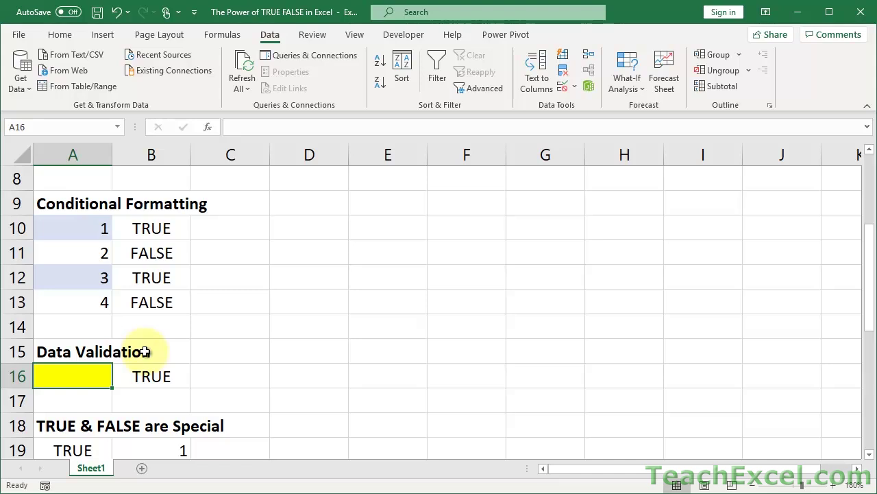
scroll(146, 351, down, 2)
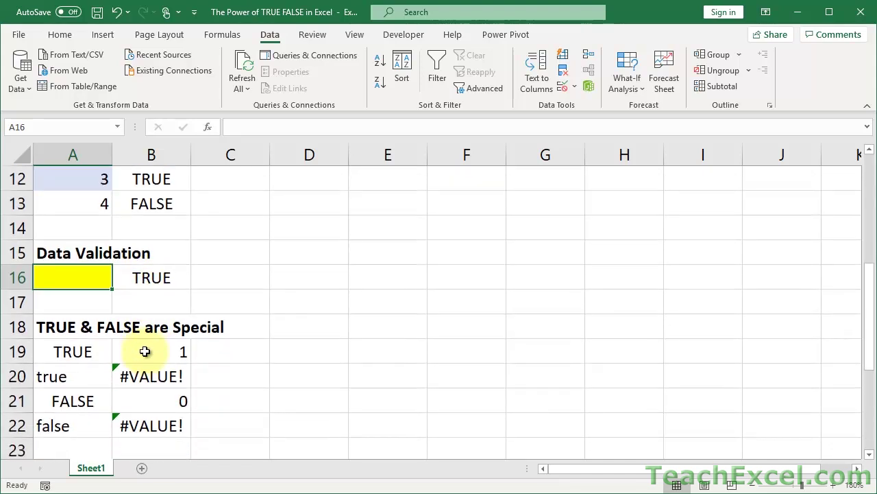
scroll(145, 352, down, 2)
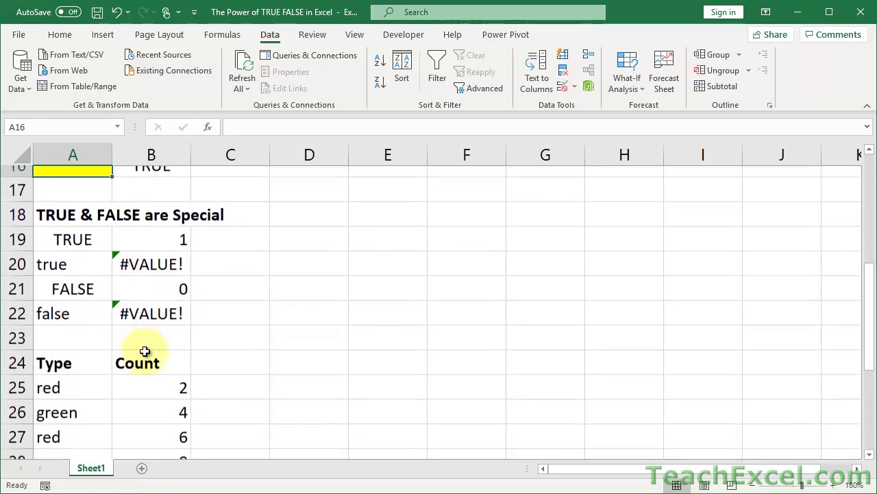
scroll(146, 351, down, 1)
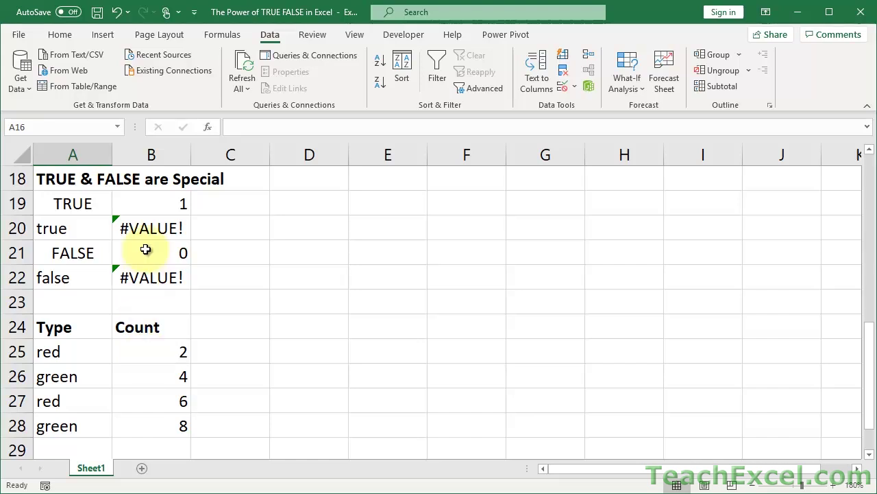
Step: Clear the contents of B19:B22 and A19:A22 under the TRUE & FALSE are Special heading
click(150, 205)
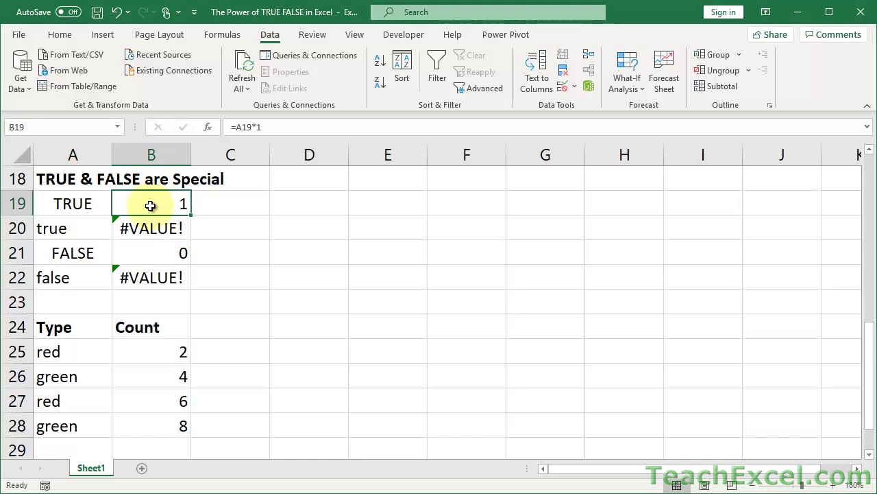
key(shift+Down)
key(shift+Down)
key(shift+Down)
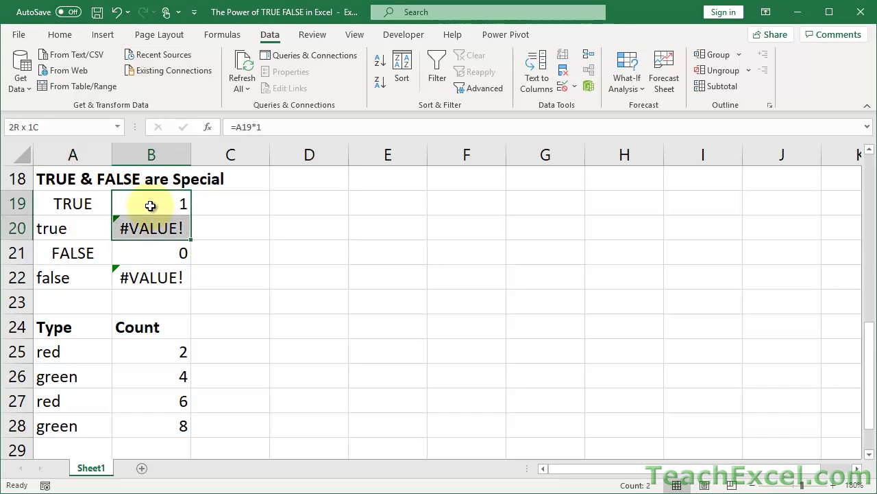
key(Delete)
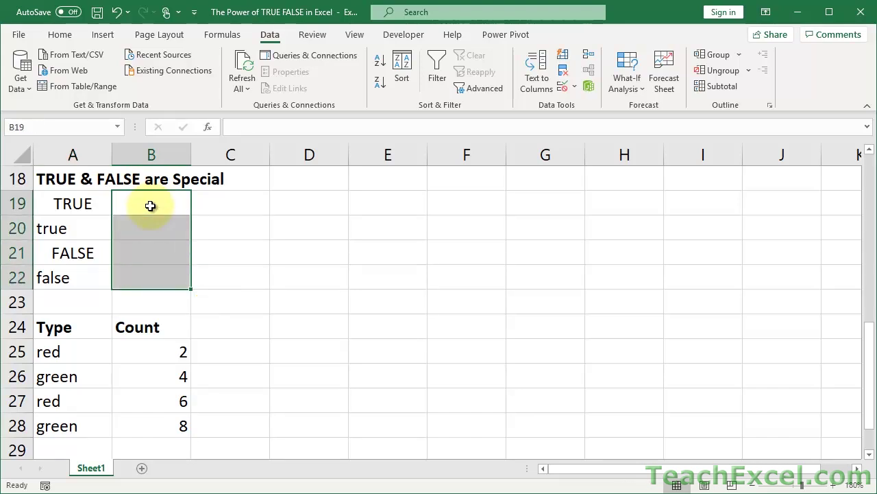
key(Left)
key(shift+Down)
key(shift+Down)
key(shift+Down)
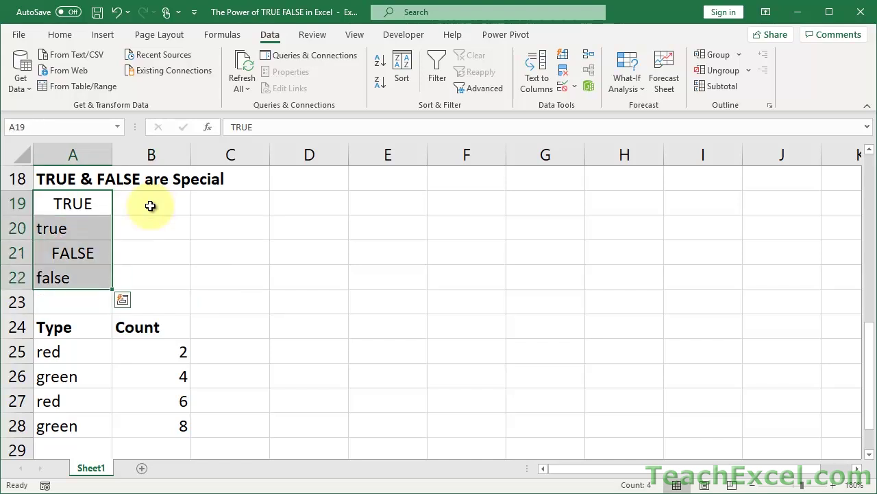
key(Delete)
key(Up)
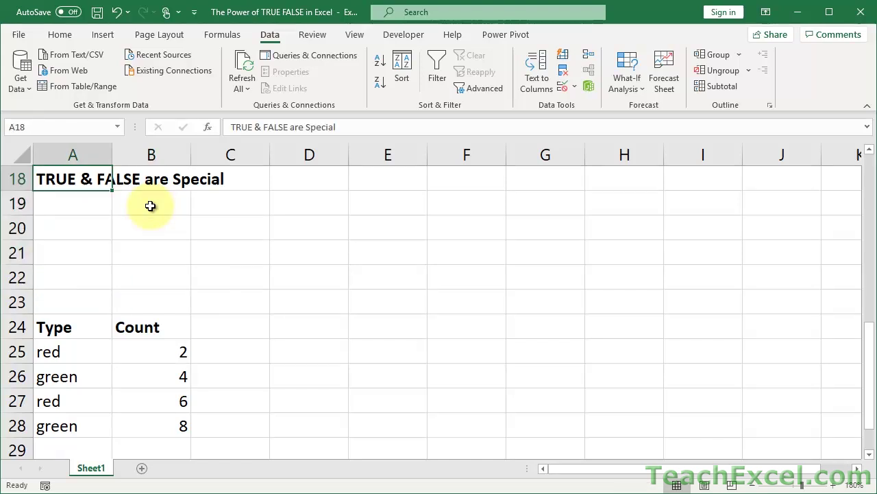
key(Down)
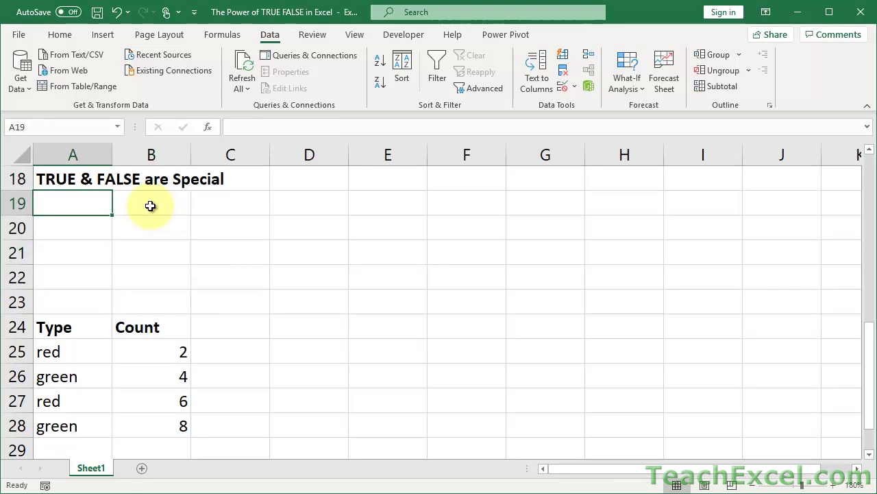
Step: Check the number formats of the emptied cells A20, A21 and A22
click(59, 34)
click(68, 263)
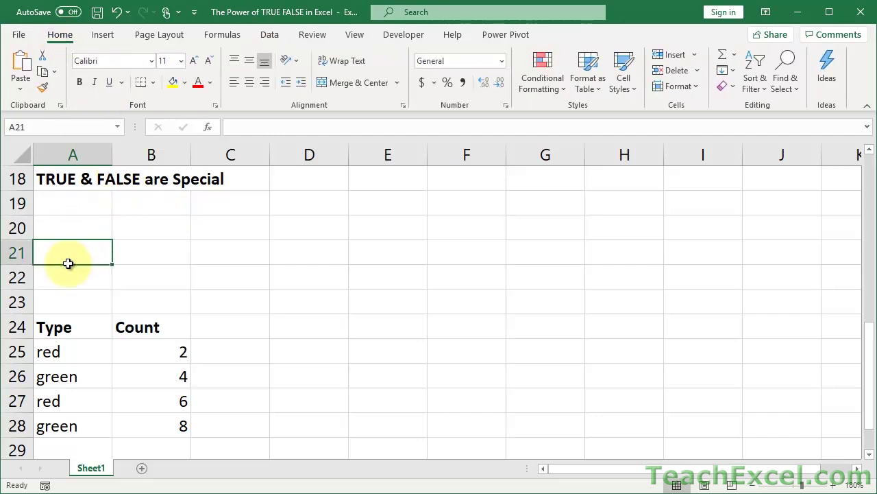
click(80, 227)
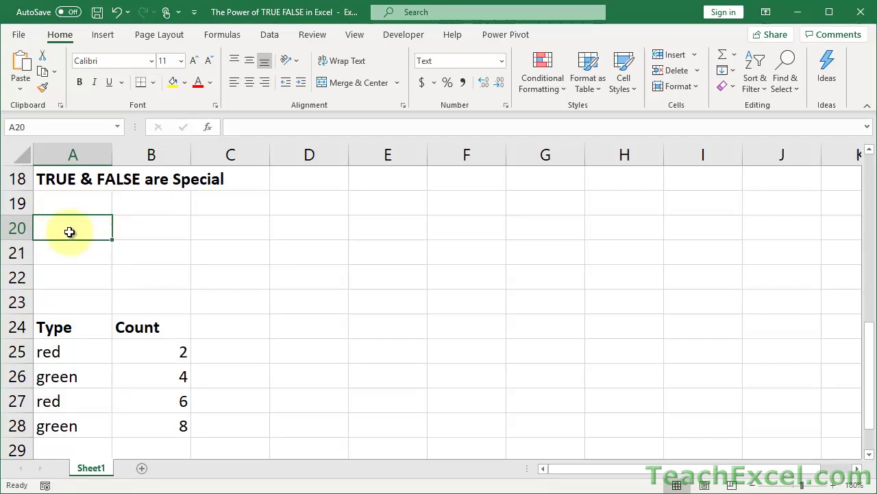
click(71, 276)
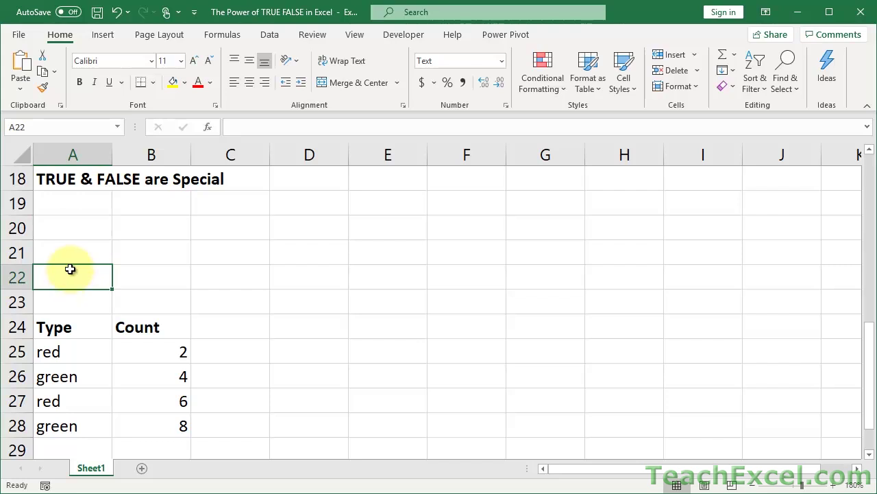
Step: Enter true in A19 under the TRUE & FALSE are Special heading, discarding the suggested completion text
click(70, 197)
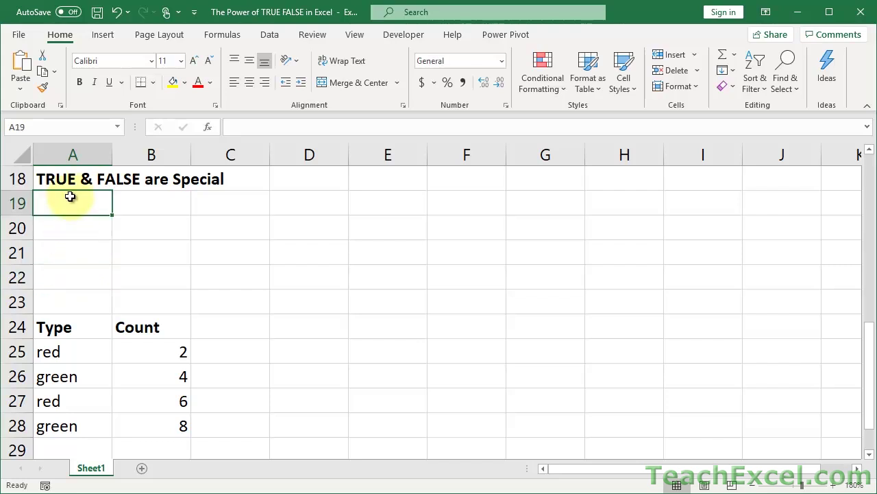
text(true)
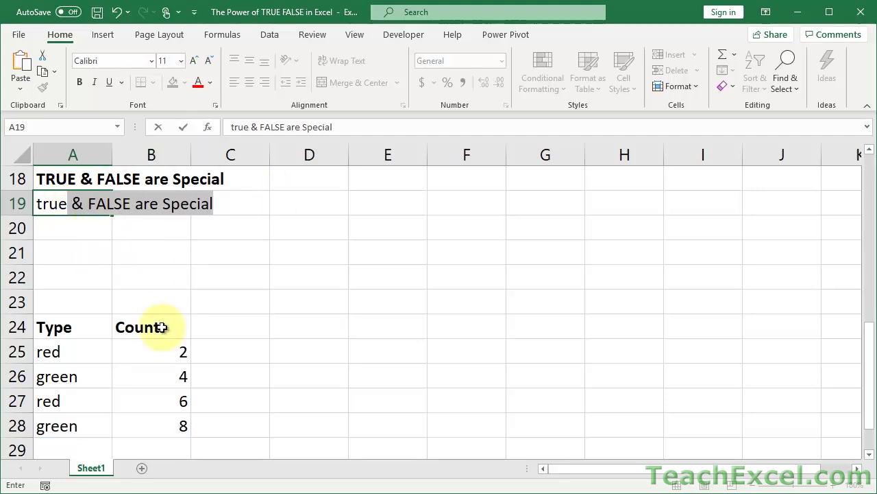
key(Delete)
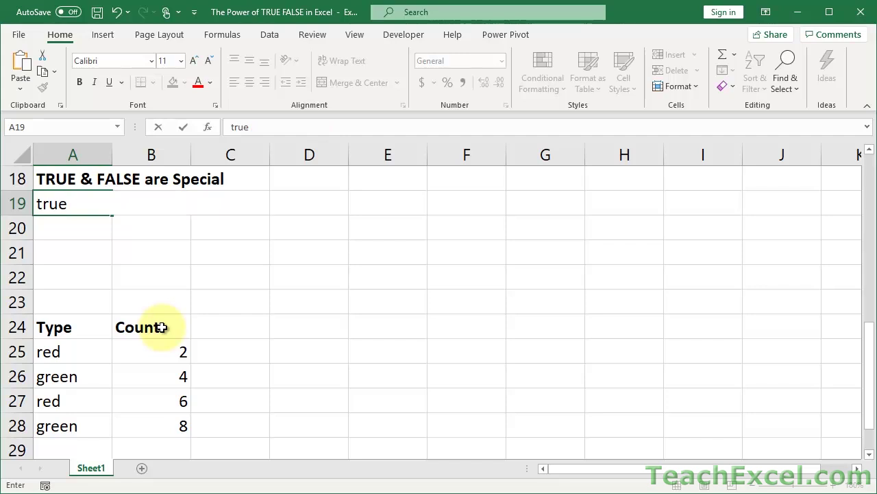
key(Return)
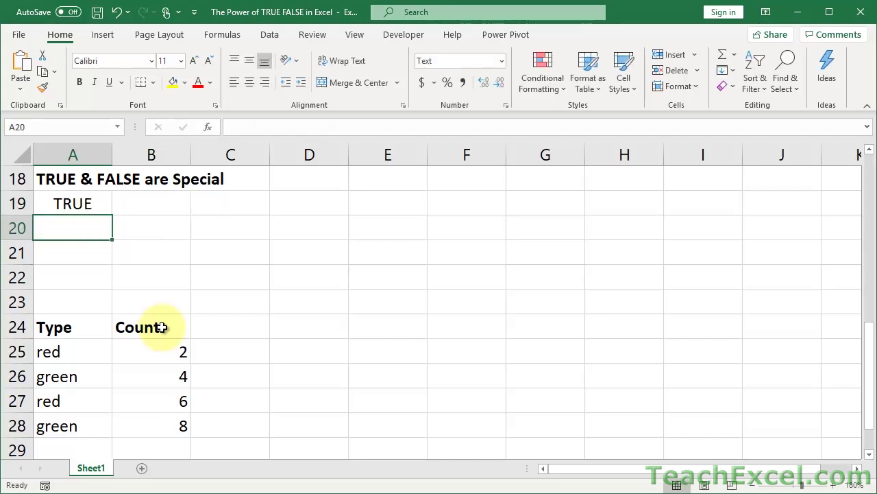
key(Up)
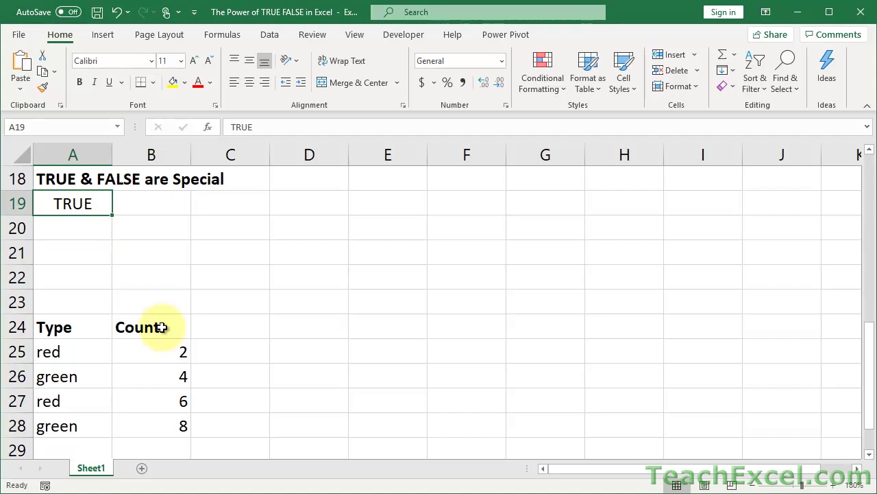
key(Down)
key(Up)
Step: Enter true in the text-formatted cell A20, and false in both A21 and A22
key(Down)
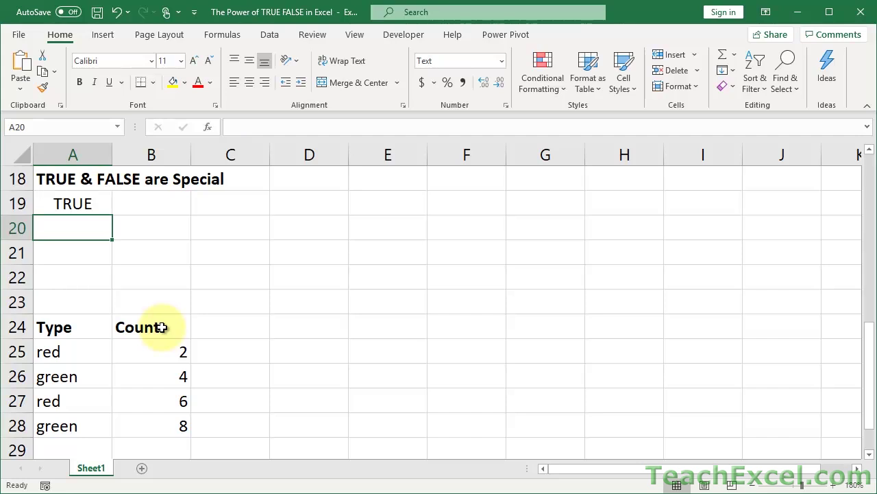
text(true)
key(Return)
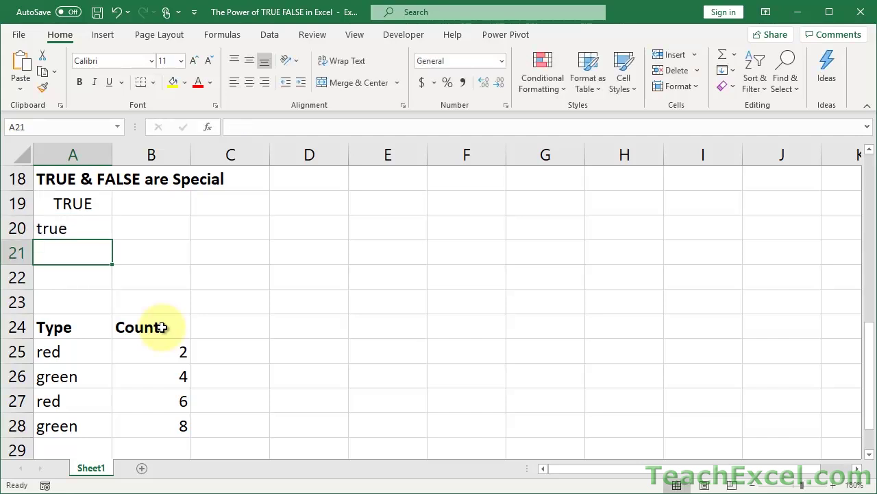
text(false)
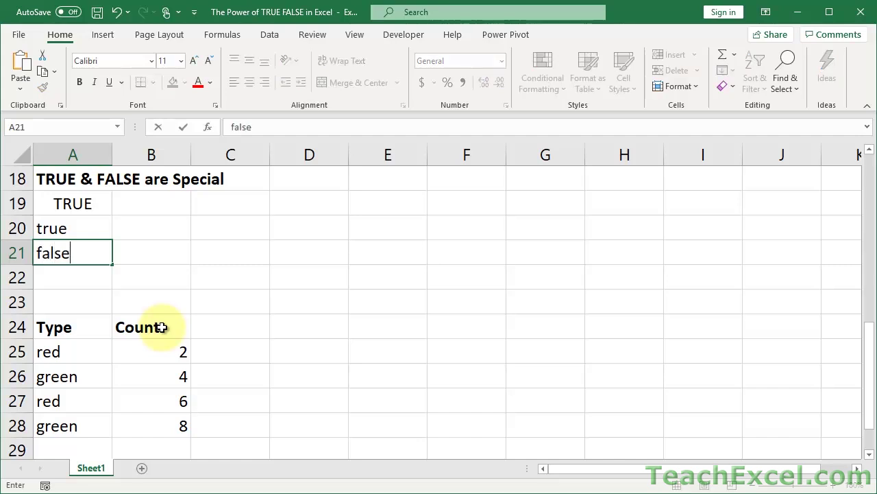
key(Return)
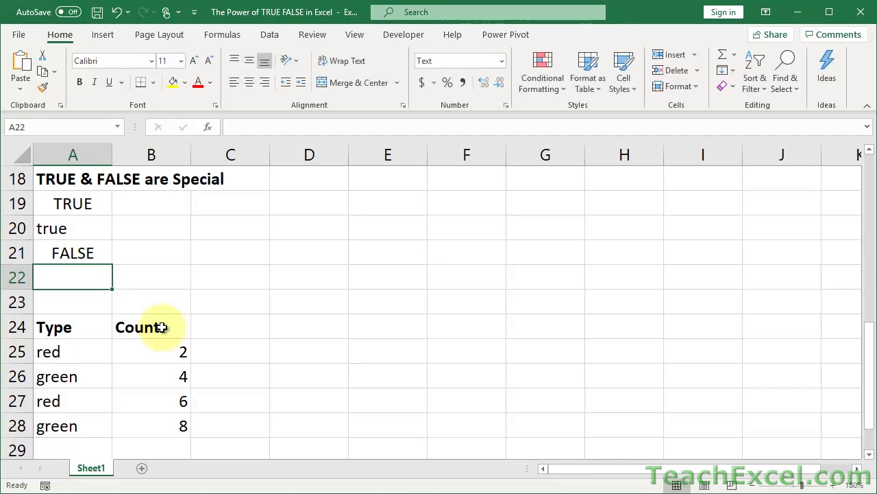
text(false)
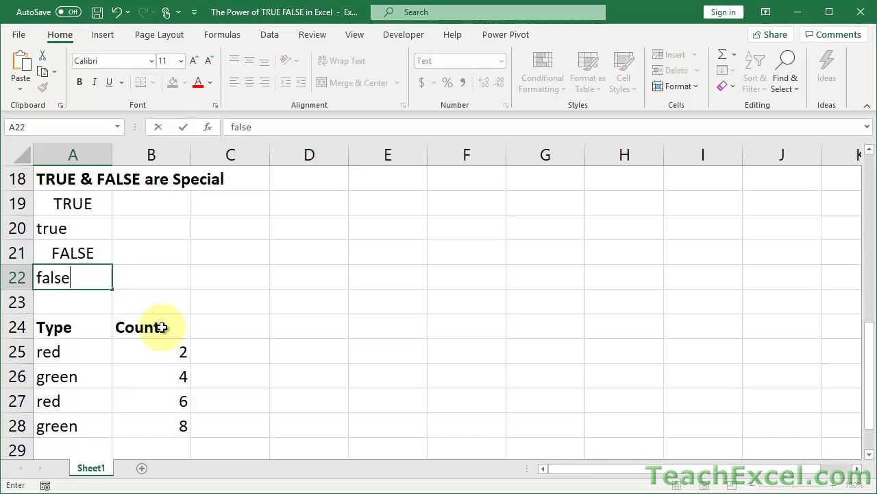
key(Return)
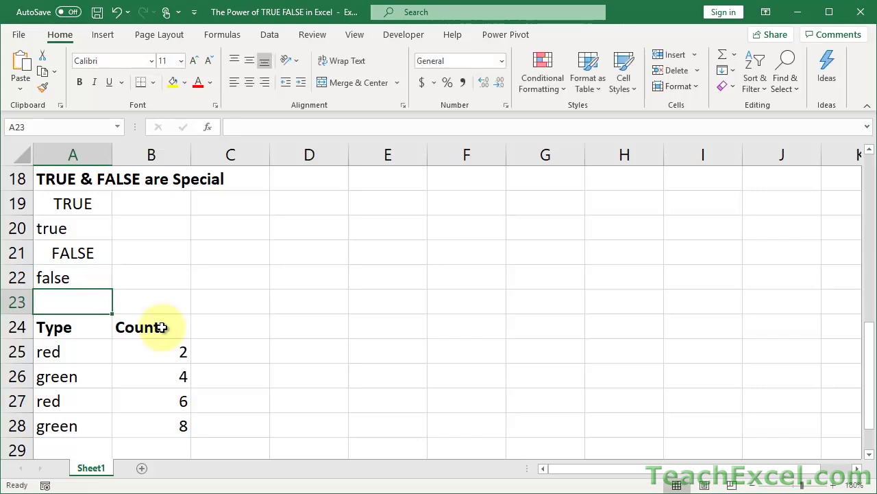
Step: Multiply the TRUE value by 1 in B19 with the formula =A19*1
key(Up)
key(Up)
key(Up)
key(Up)
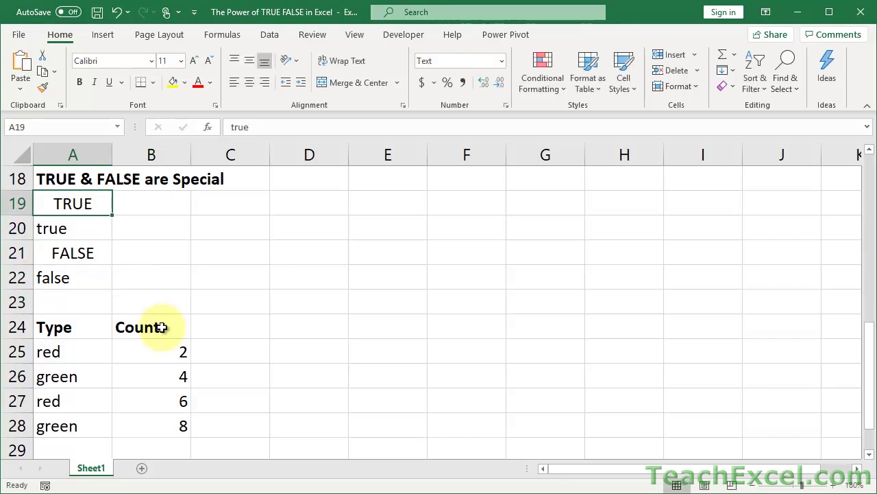
key(Right)
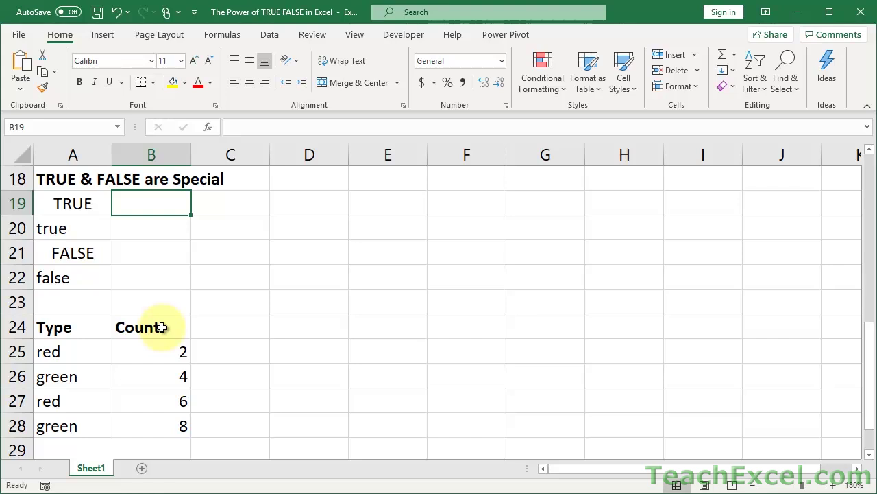
text(=)
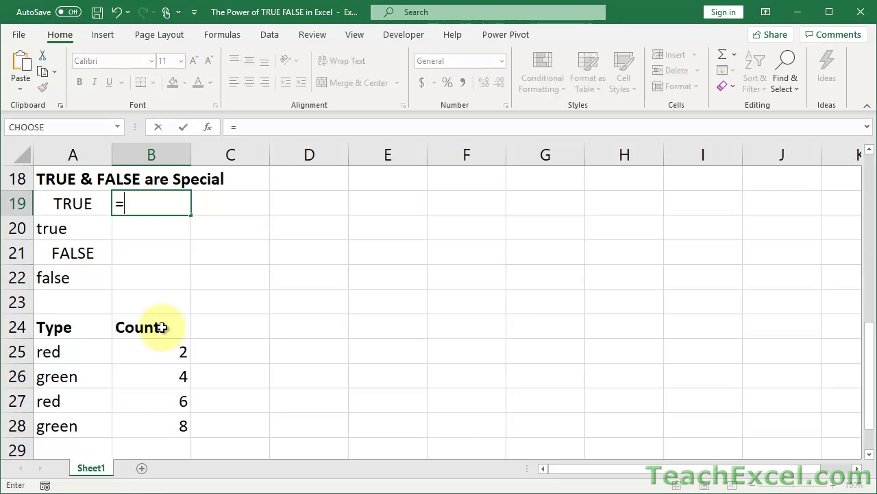
key(Left)
text(*)
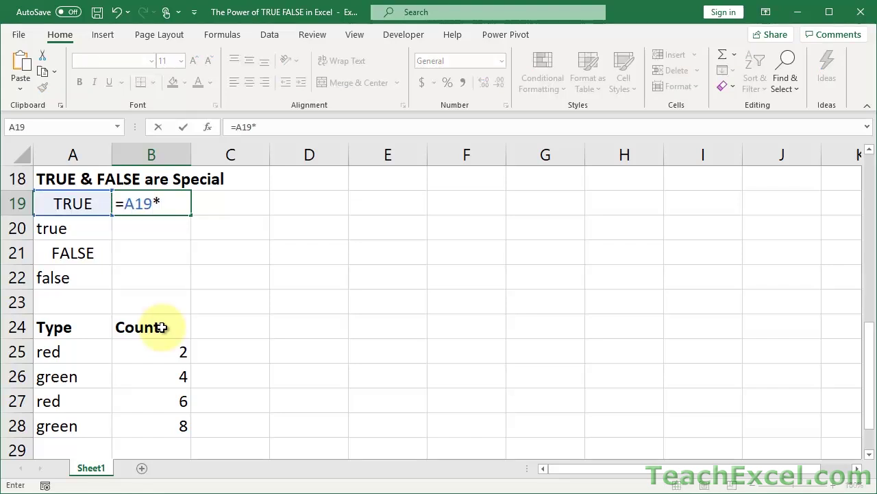
text(1)
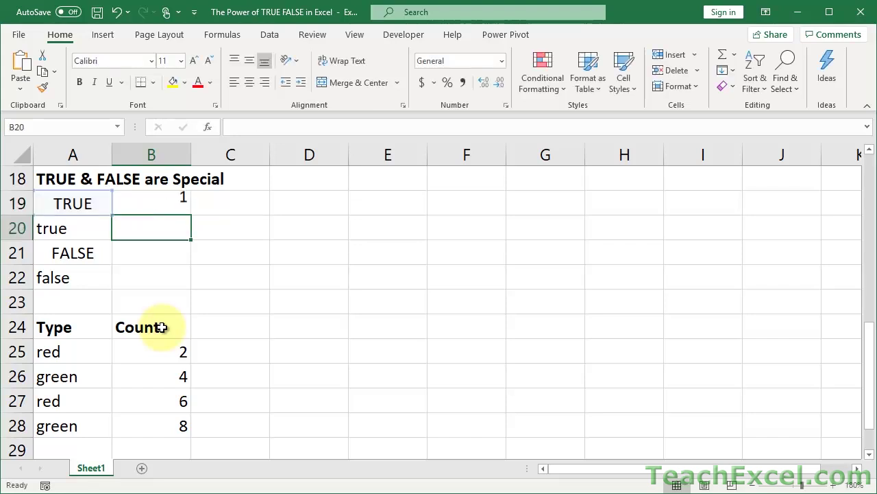
Step: Fill the B19 formula down to B20 and check its reference to the text value in A20
click(83, 203)
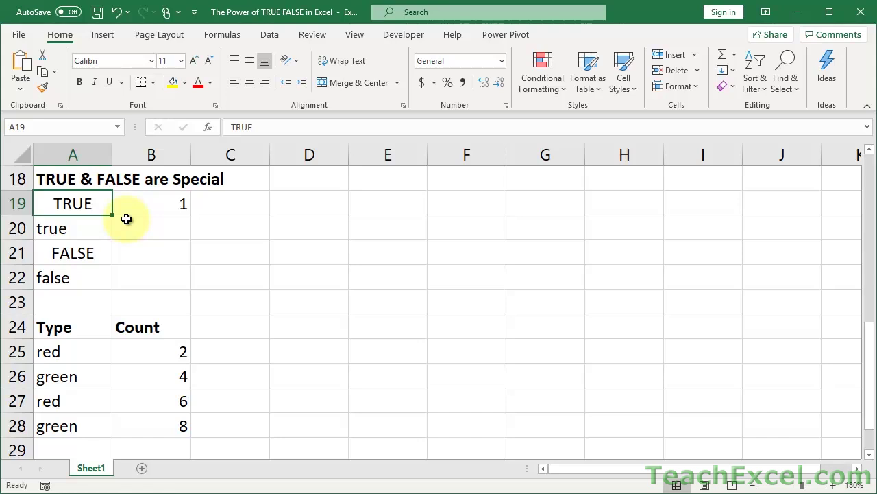
click(162, 214)
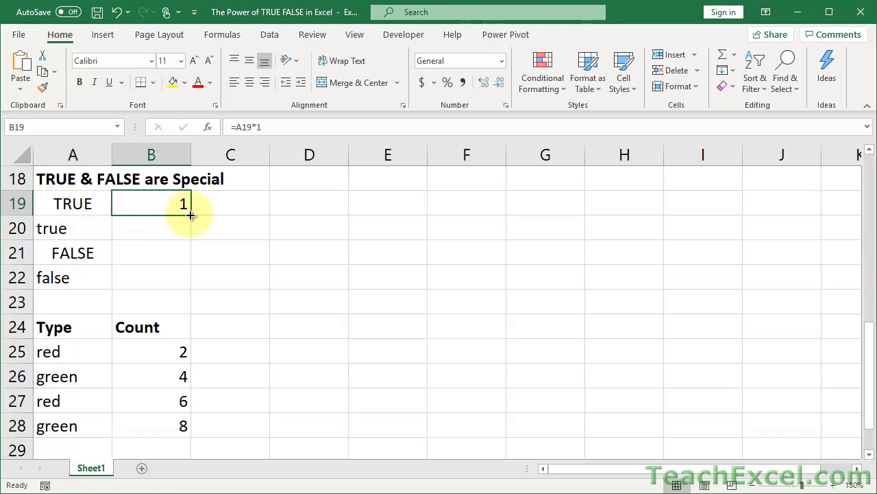
drag(188, 214, 189, 233)
double_click(142, 232)
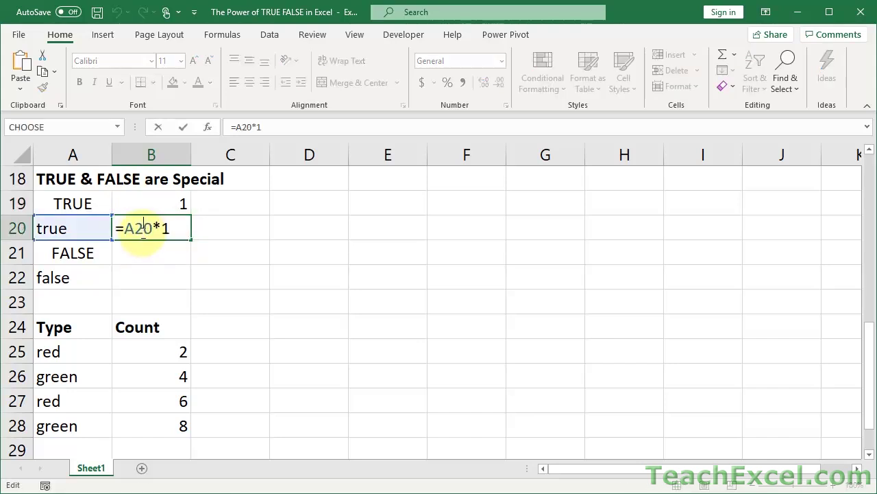
key(Escape)
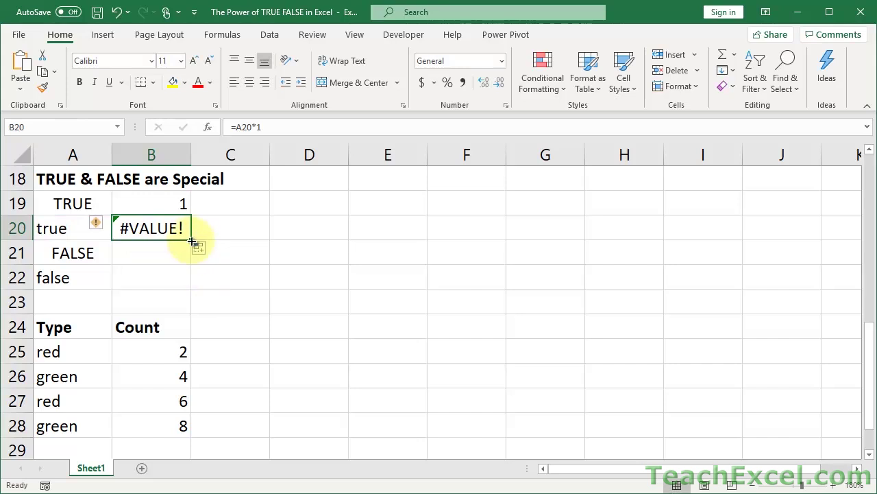
Step: Extend the multiply-by-1 formula down to B21 and B22, checking the cell reference in each copy
drag(192, 239, 189, 259)
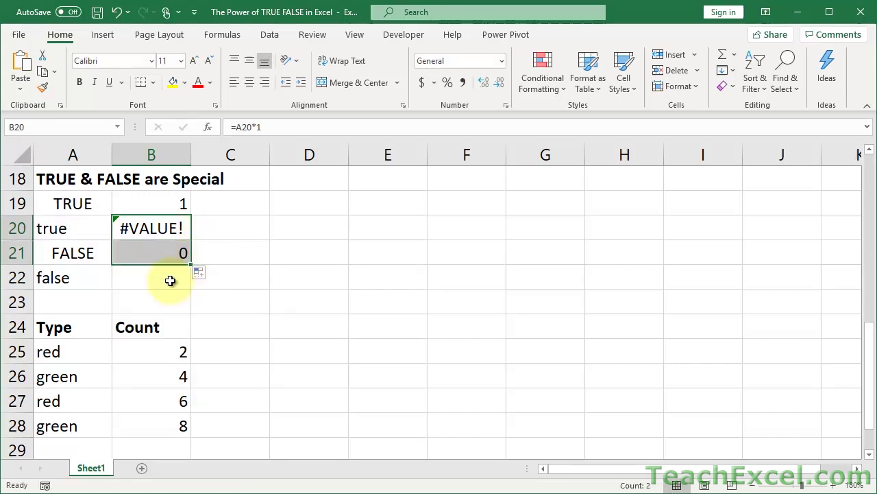
double_click(126, 254)
key(Escape)
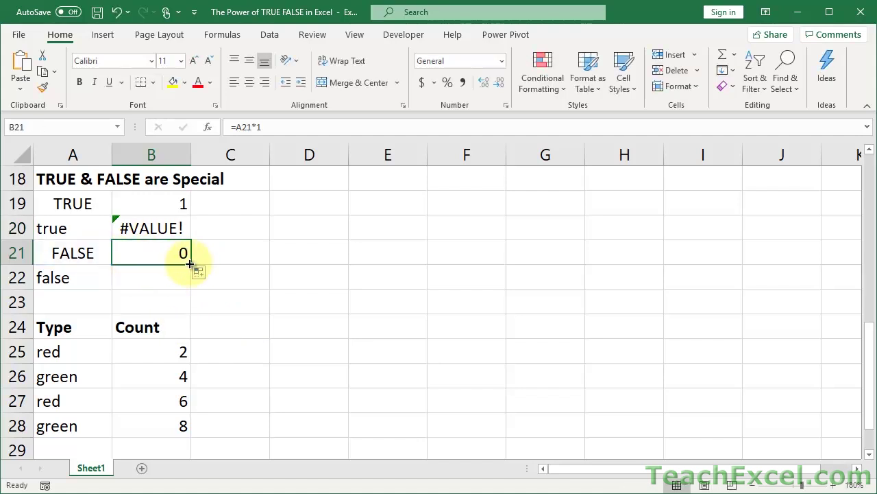
drag(192, 266, 192, 279)
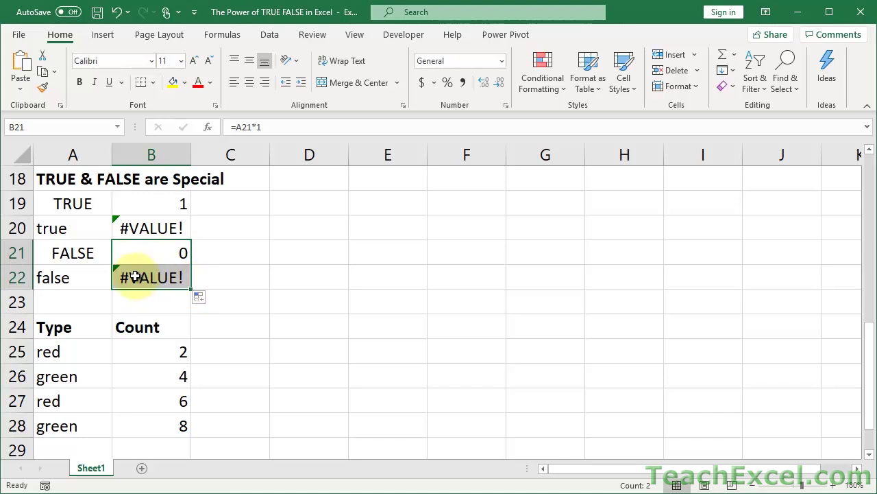
click(132, 278)
double_click(135, 276)
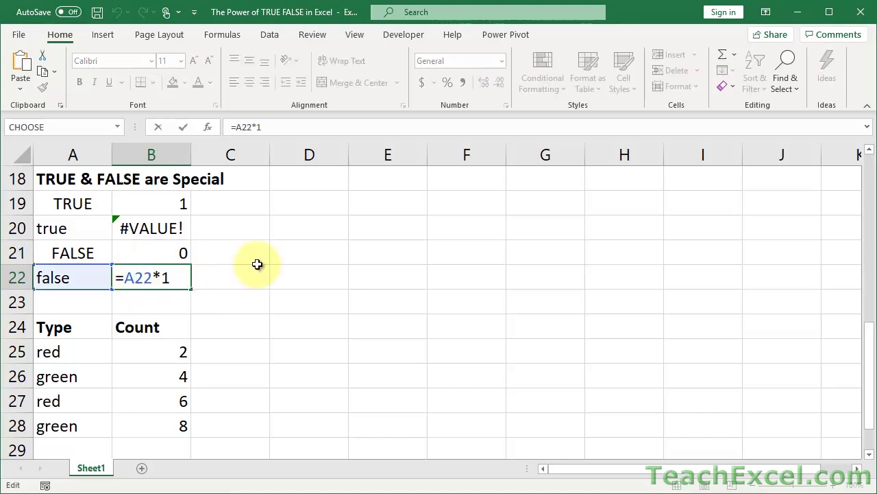
key(Escape)
Step: Compare the real TRUE and FALSE values in A19 and A21 with their multiplied results in B19 and B21
click(69, 253)
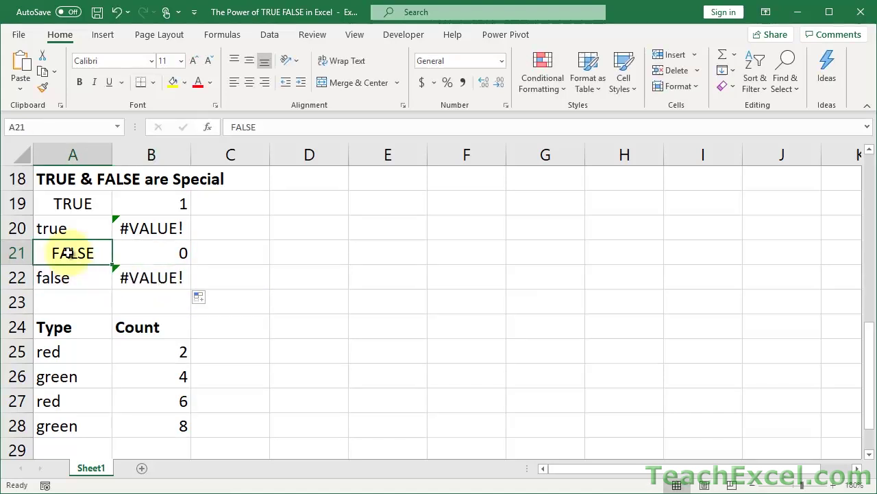
ctrl+click(75, 203)
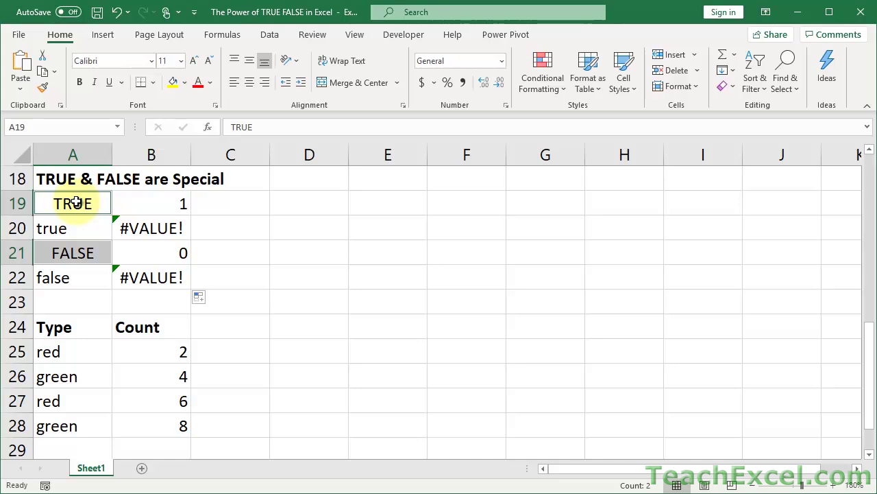
click(134, 209)
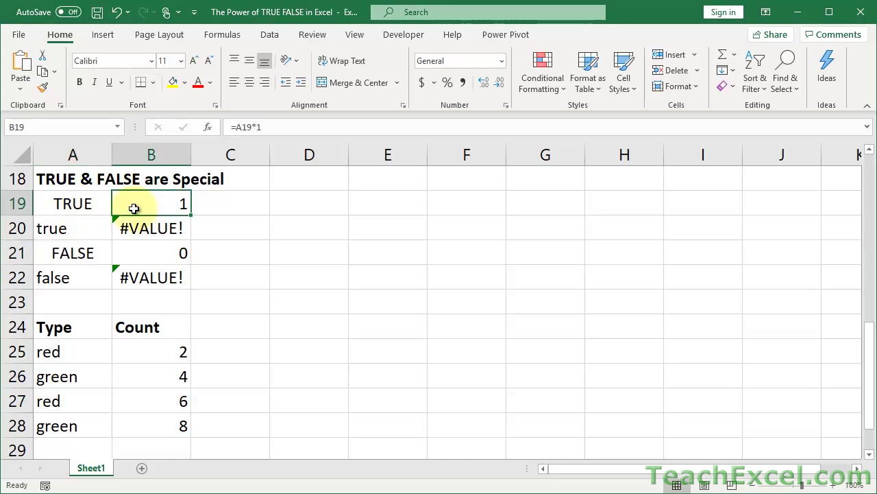
click(89, 208)
click(81, 250)
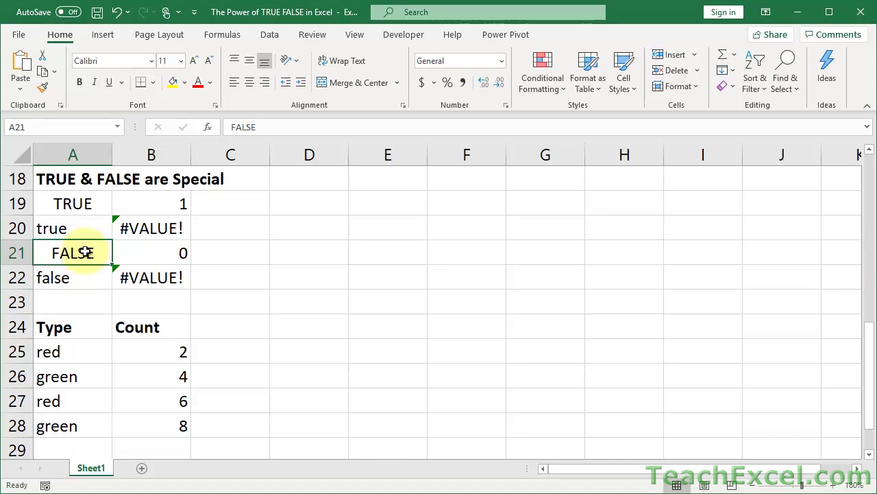
click(129, 257)
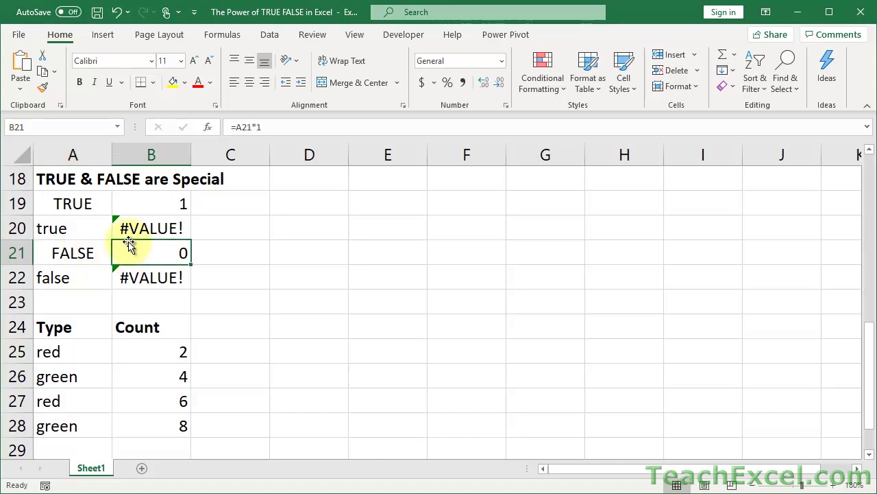
click(138, 206)
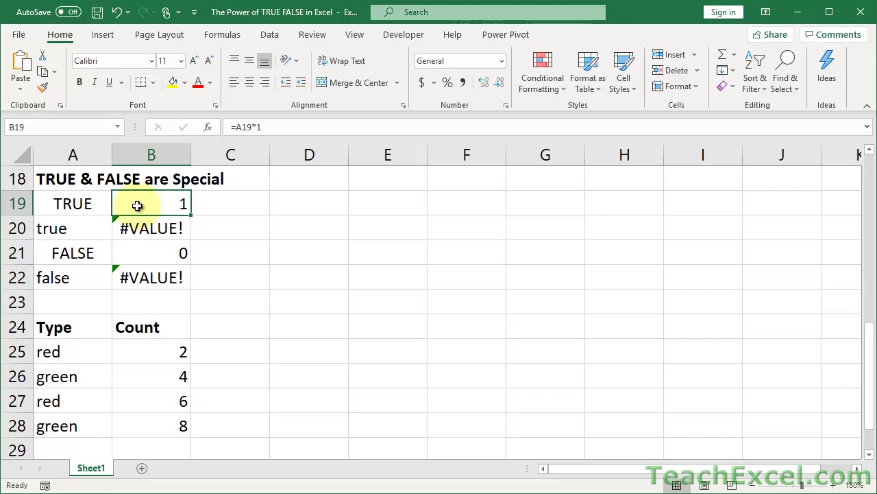
Step: Open the Total Red formula in B30 and evaluate its A25:A28="red" condition in place
scroll(216, 272, down, 2)
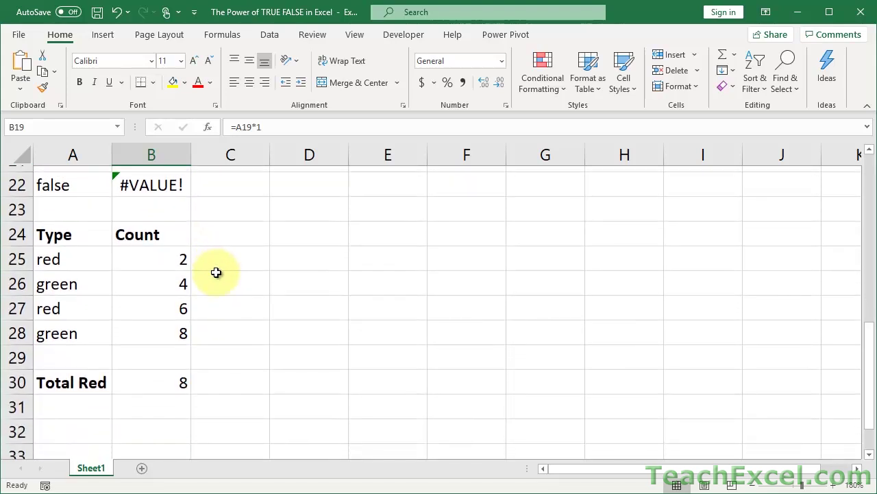
scroll(216, 272, down, 1)
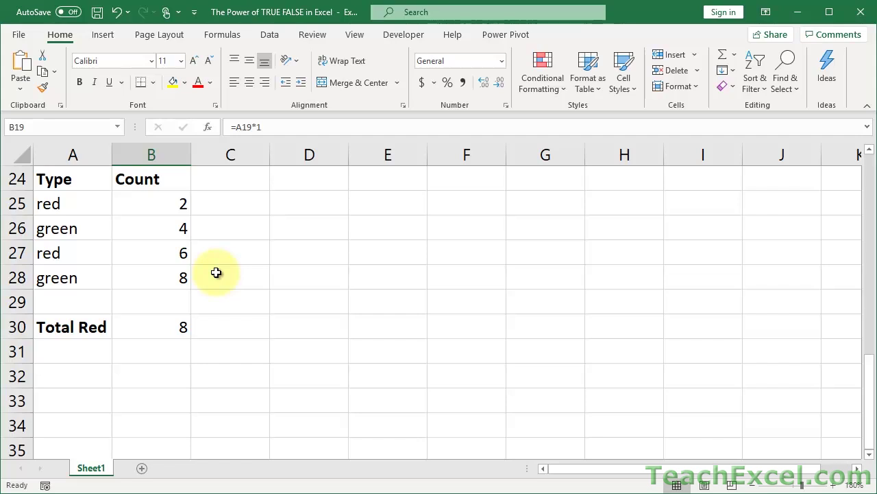
click(144, 328)
double_click(144, 328)
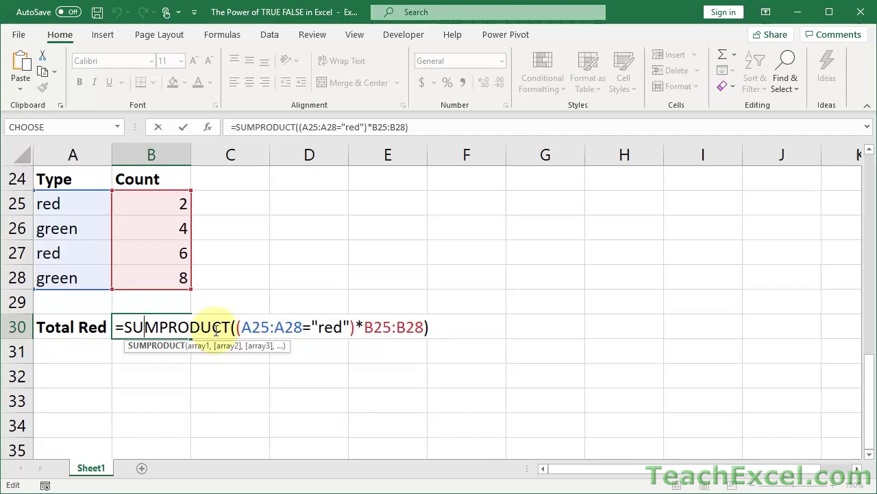
drag(236, 327, 425, 327)
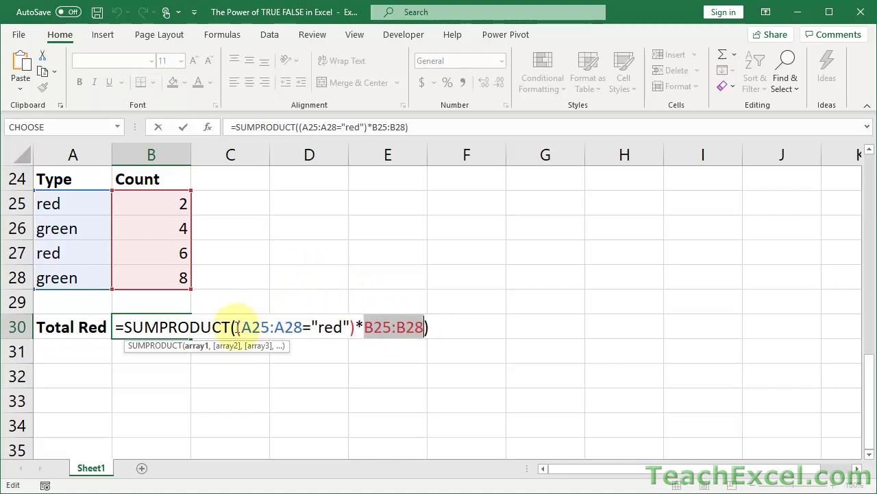
drag(240, 327, 349, 327)
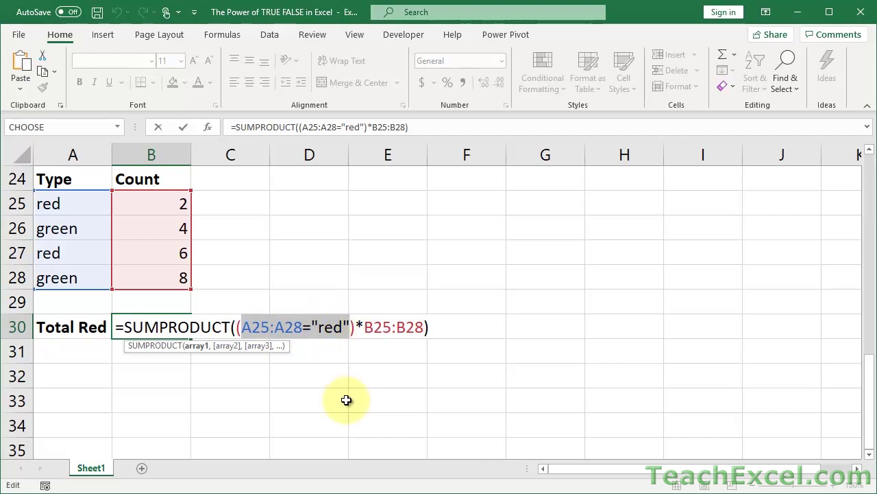
key(F9)
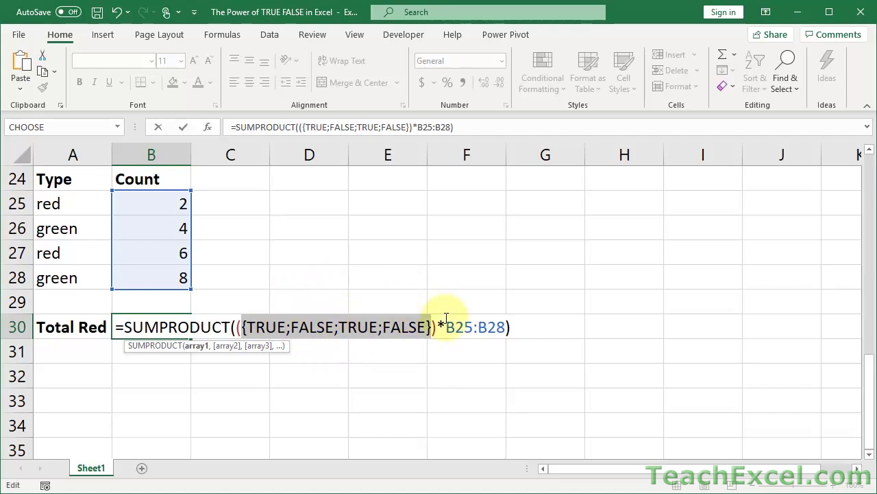
Step: Evaluate the B25:B28 range inside the B30 formula in place, then discard the edits to keep the original formula
drag(446, 327, 505, 328)
click(505, 327)
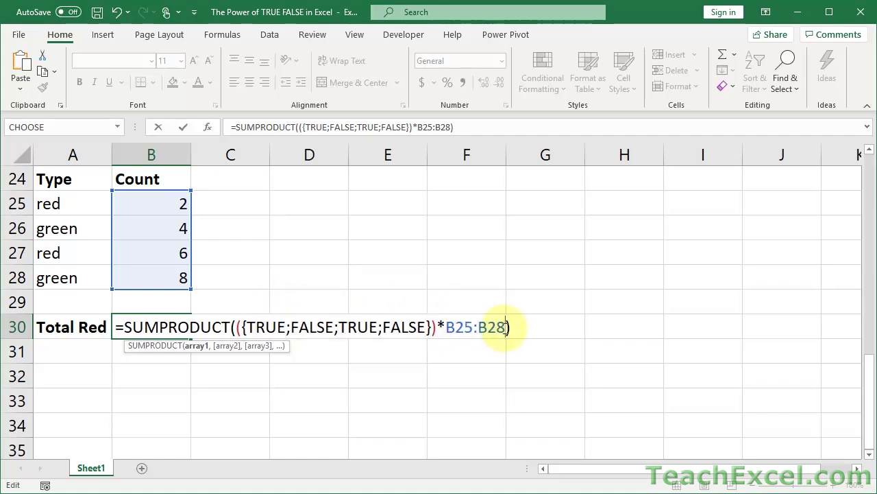
drag(505, 327, 446, 327)
key(F9)
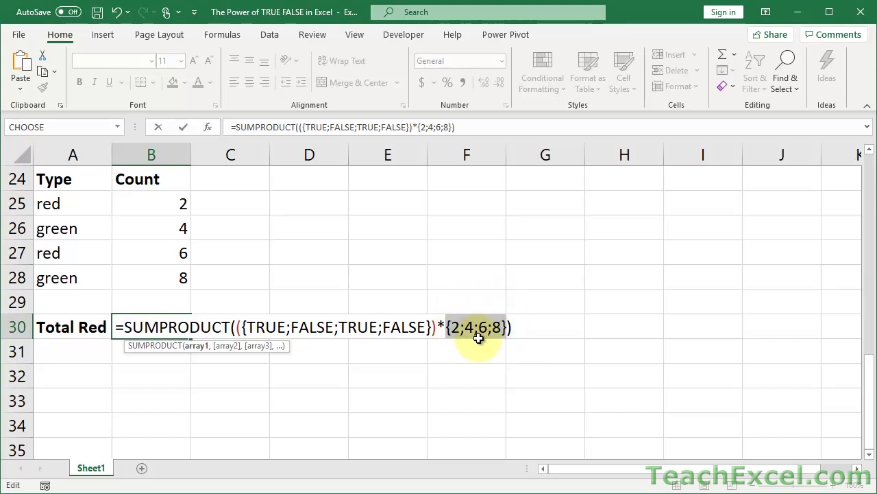
key(Escape)
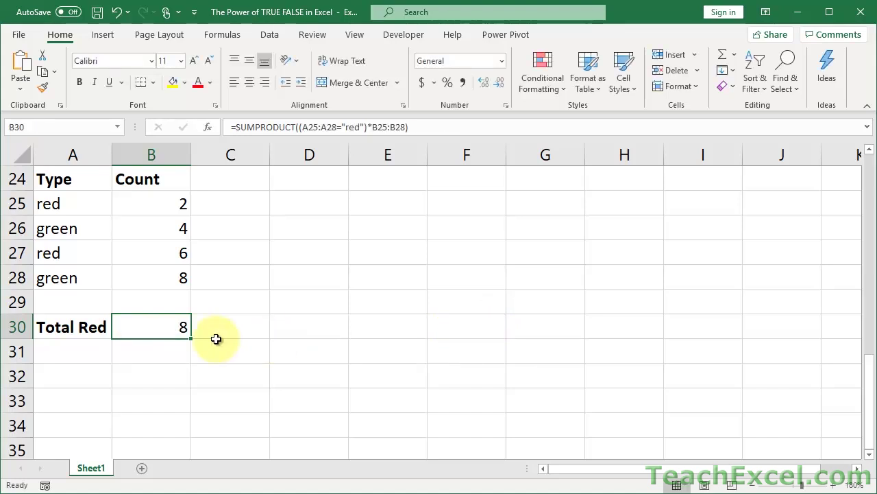
double_click(149, 331)
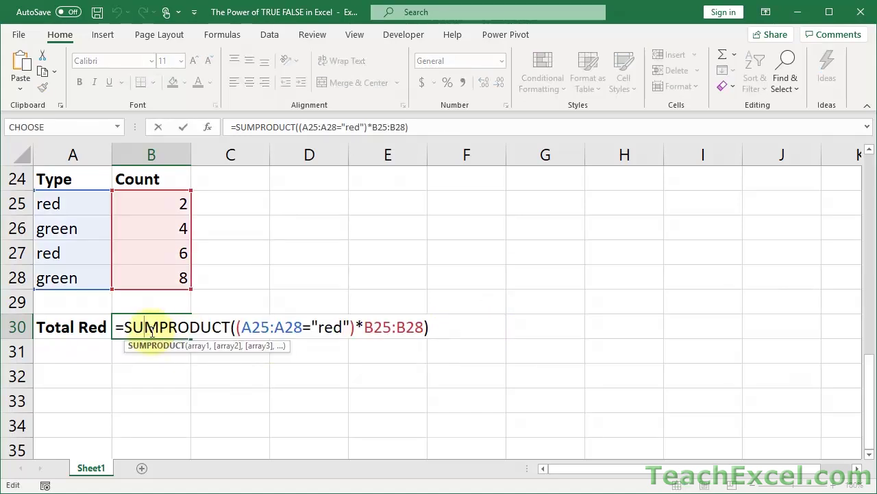
key(Escape)
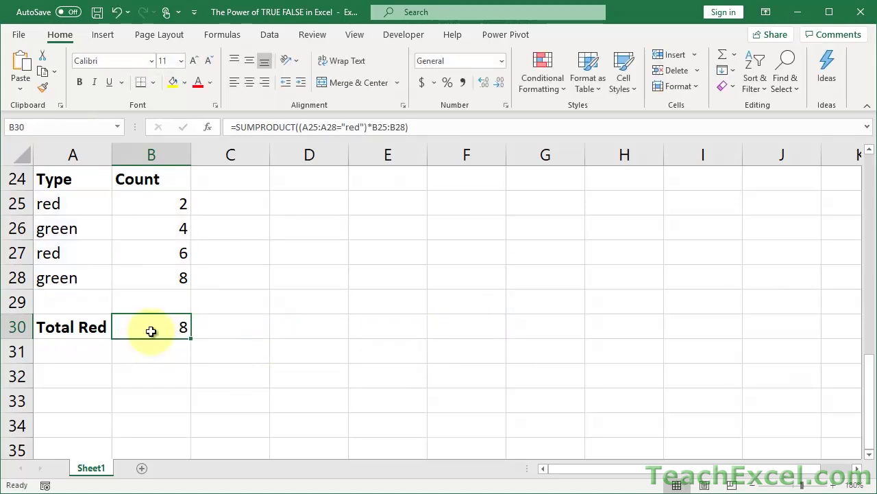
Step: Evaluate the B30 SUMPRODUCT formula one stage at a time with Evaluate Formula through to its final result, then close the evaluation
click(227, 36)
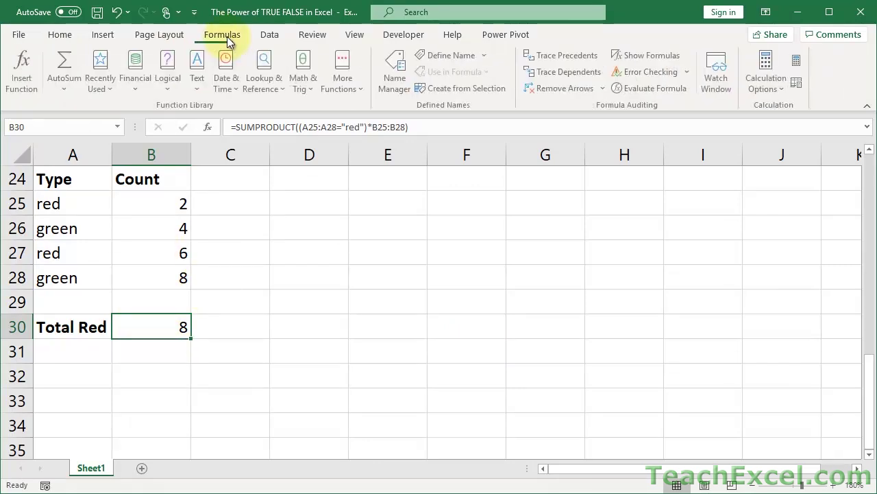
click(644, 87)
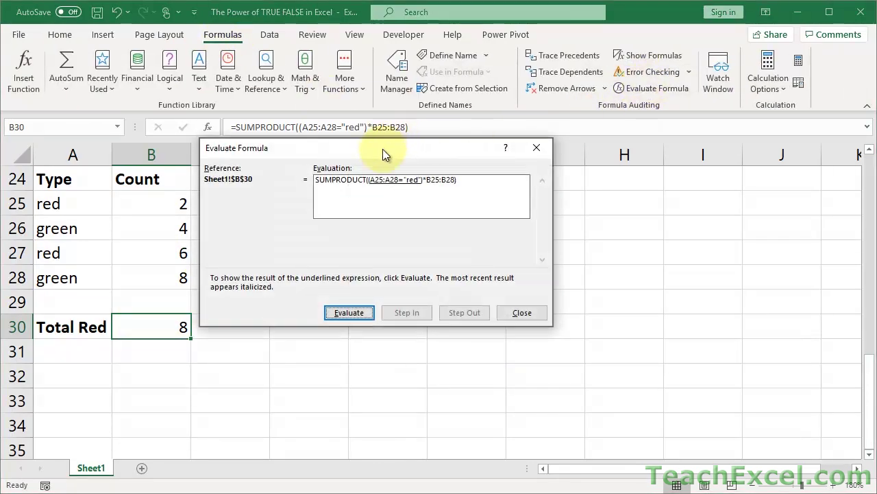
drag(383, 149, 397, 190)
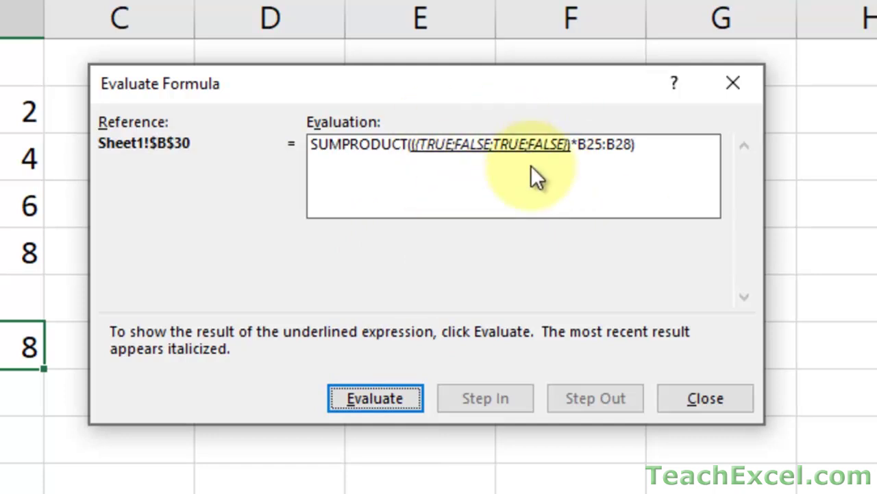
click(364, 392)
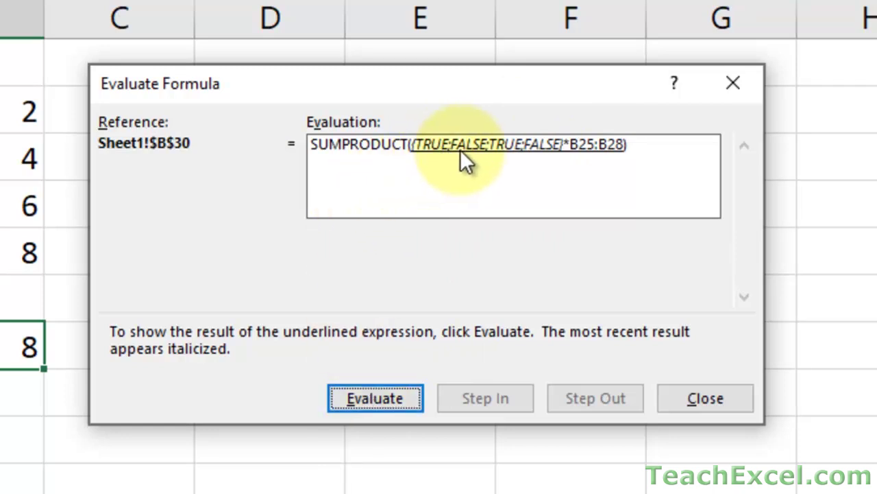
click(366, 397)
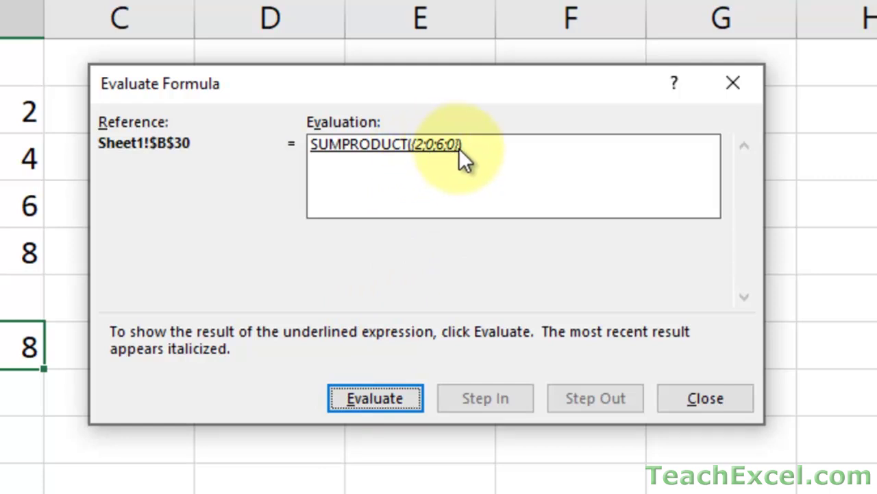
click(397, 388)
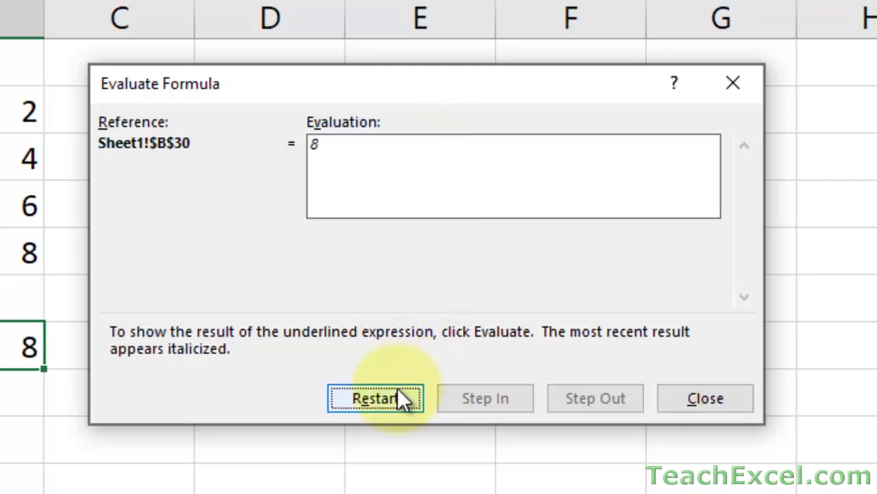
click(734, 87)
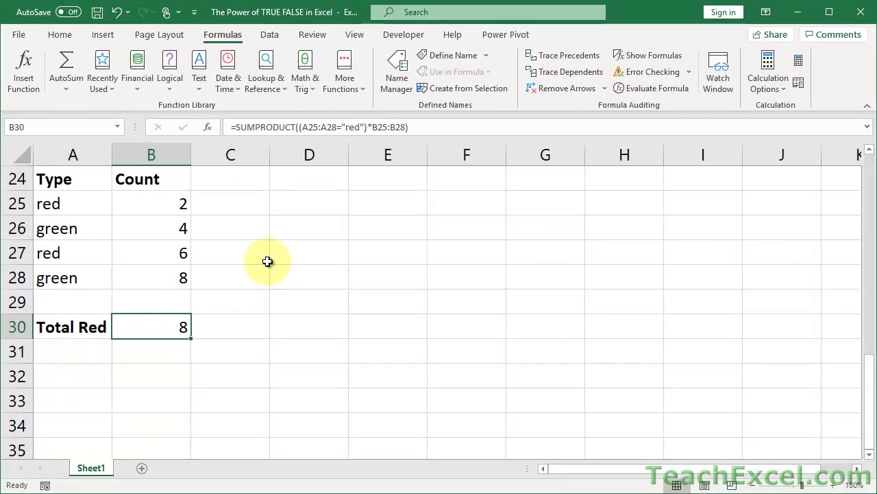
Step: Compare the TRUE value in row 19 and the FALSE value in row 21 with their multiplied results
scroll(267, 261, up, 3)
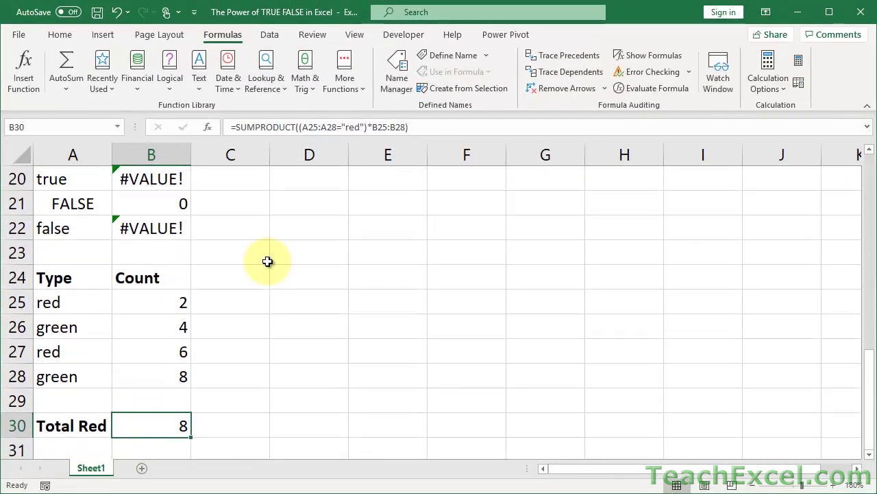
drag(108, 229, 133, 229)
drag(86, 275, 175, 276)
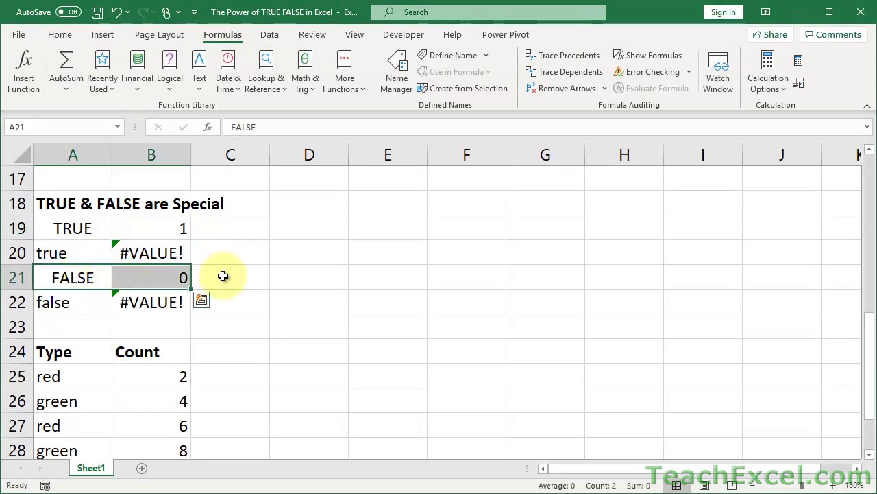
Step: Review the Total Red cell B30 together with its source ranges, the counts in B25:B28 and the types in A25:A28
scroll(223, 276, down, 2)
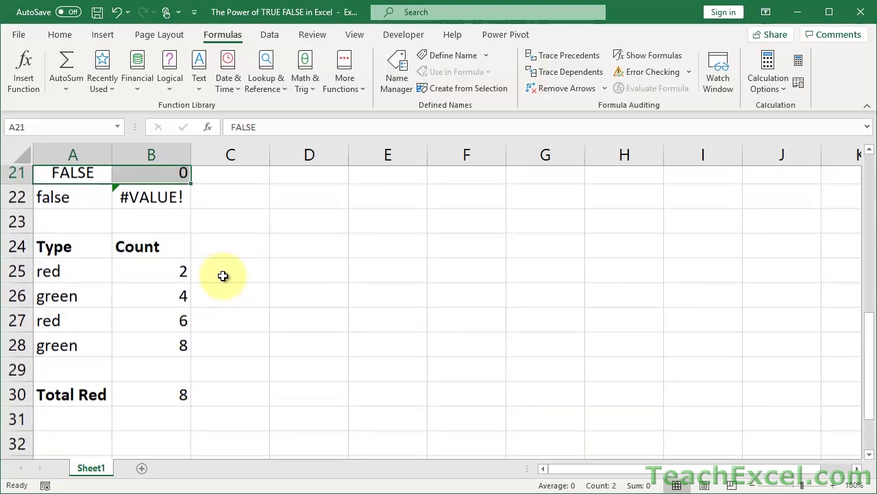
click(165, 401)
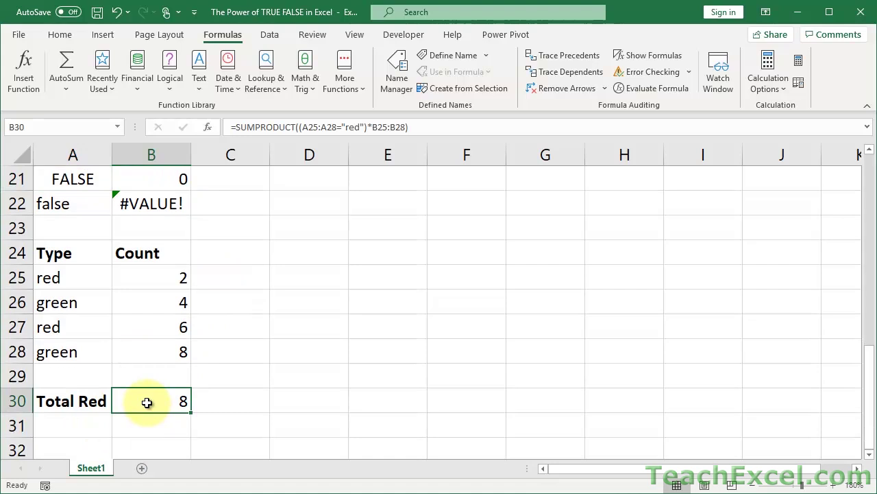
drag(157, 282, 147, 344)
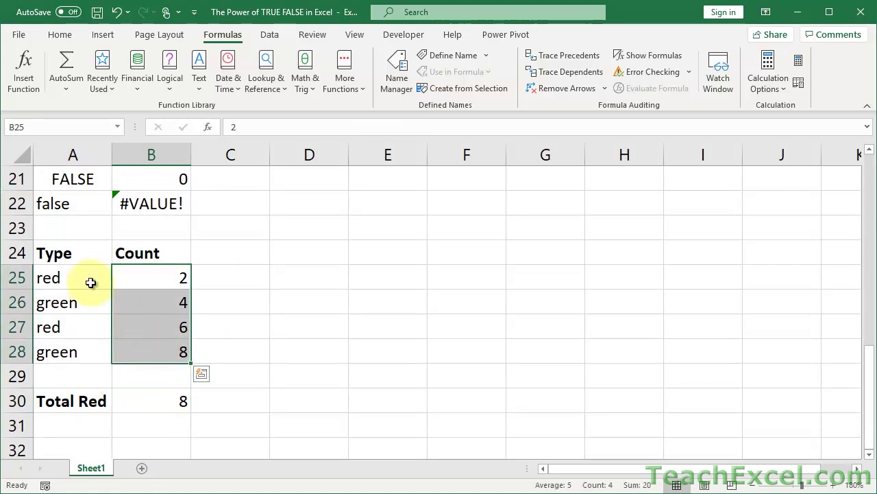
drag(69, 277, 59, 352)
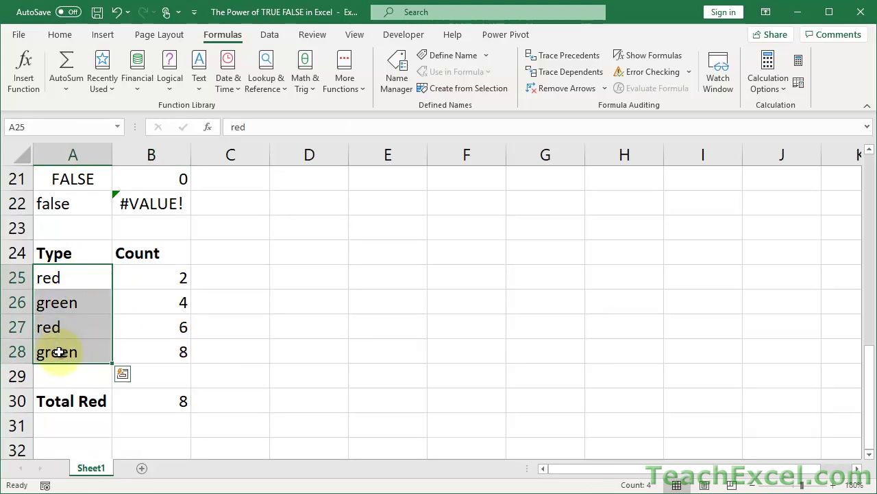
click(59, 352)
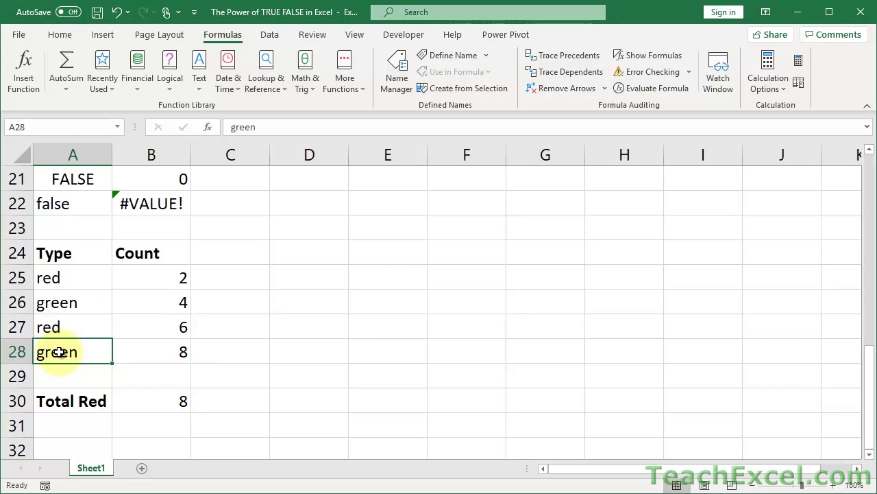
Step: Open the SUMPRODUCT formula in B30 and select its whole argument, (A25:A28="red")*B25:B28
double_click(139, 402)
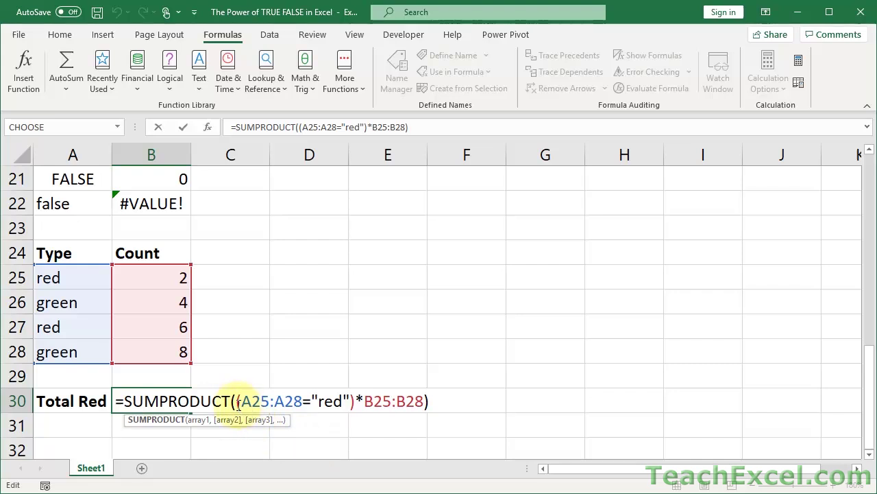
drag(237, 403, 422, 402)
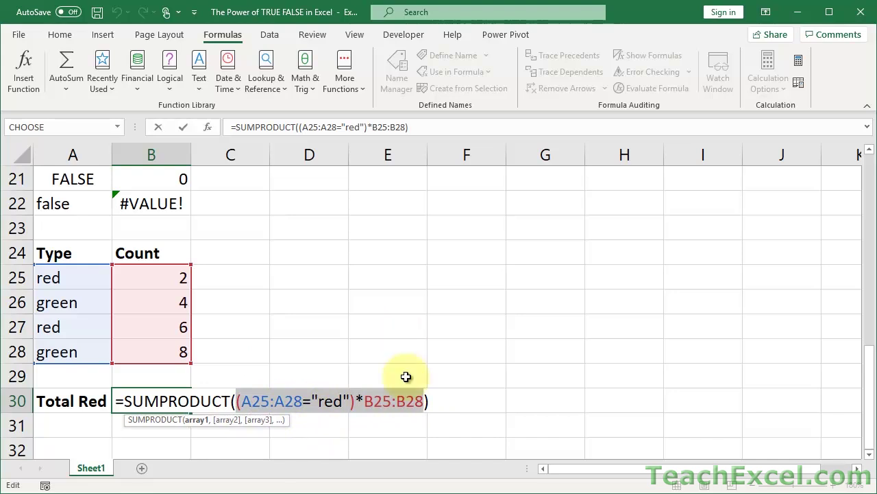